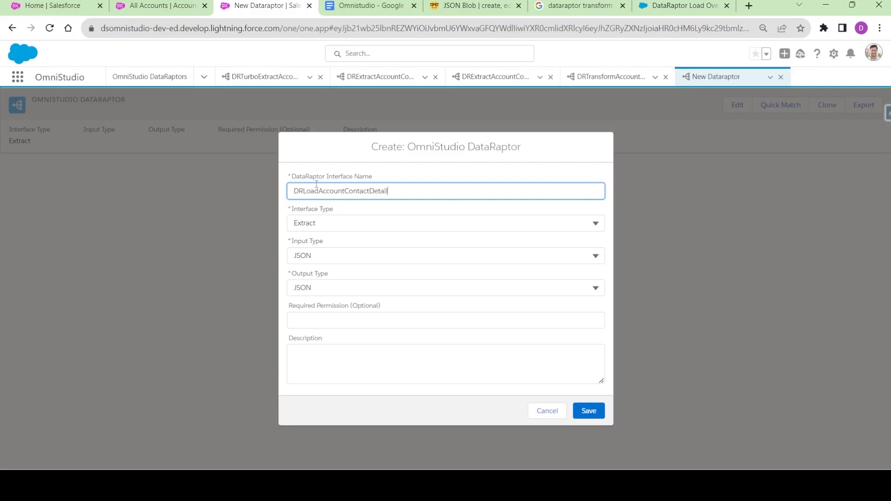
- Enter DRLoadAccountContactDetails as the Interface Name and show the Interface Type options
{"action": "left_click", "coordinate": [335, 220]}
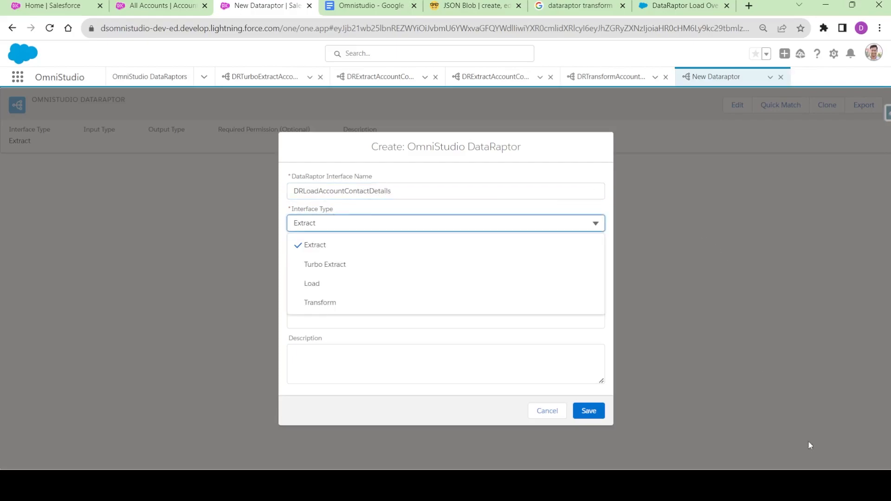
- Set Interface Type to Load, keep JSON input and SObject output, and save
{"action": "left_click", "coordinate": [379, 285]}
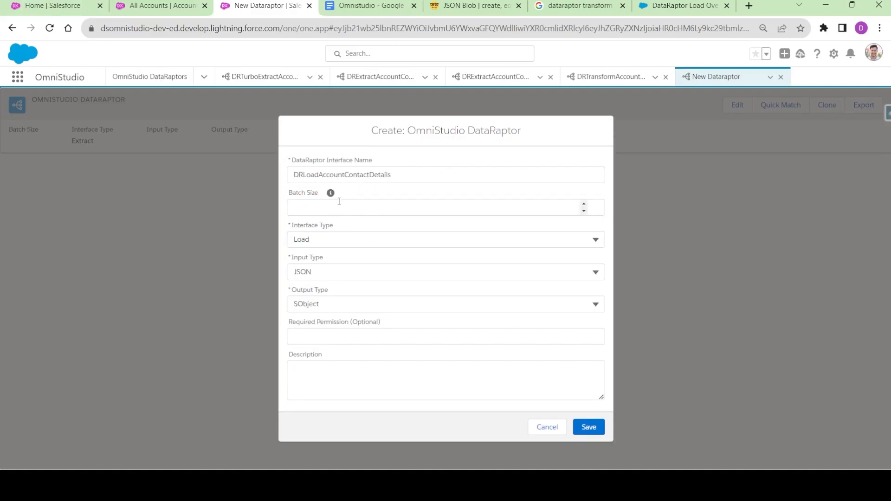
{"action": "mouse_move", "coordinate": [332, 195]}
{"action": "left_click", "coordinate": [313, 211]}
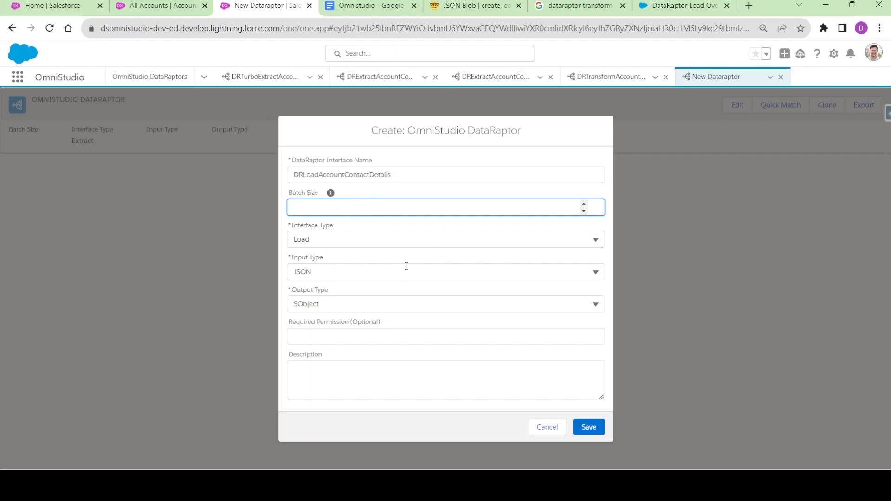
{"action": "left_click", "coordinate": [324, 304]}
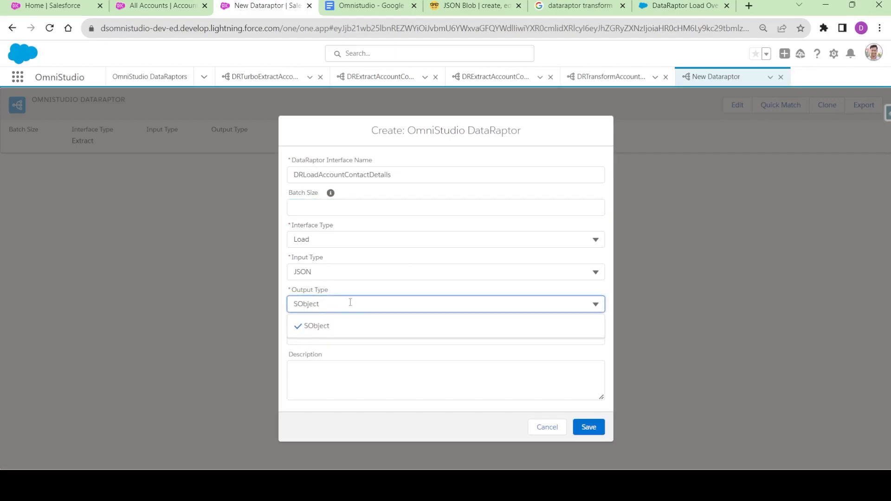
{"action": "left_click", "coordinate": [346, 288]}
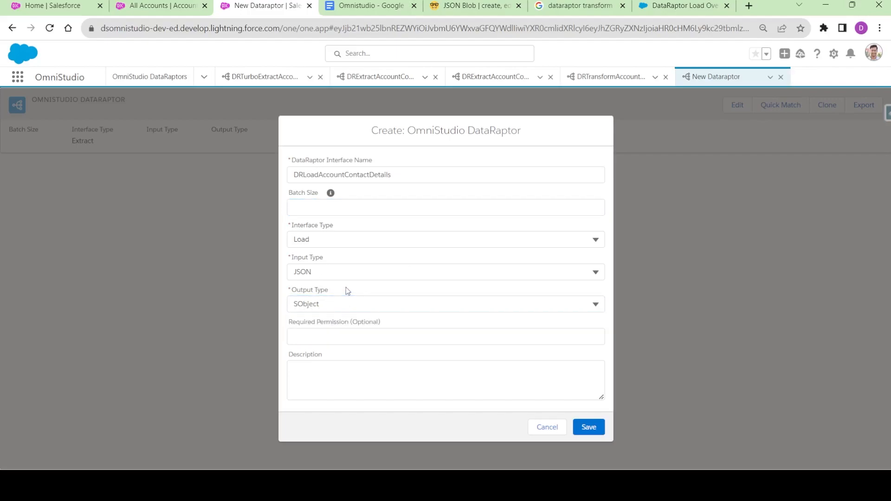
{"action": "left_click", "coordinate": [319, 272]}
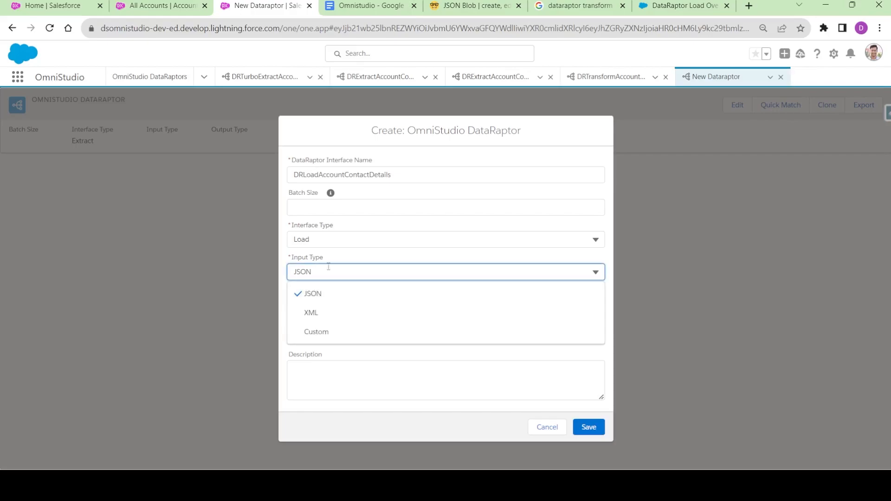
{"action": "left_click", "coordinate": [342, 261]}
{"action": "left_click", "coordinate": [589, 428]}
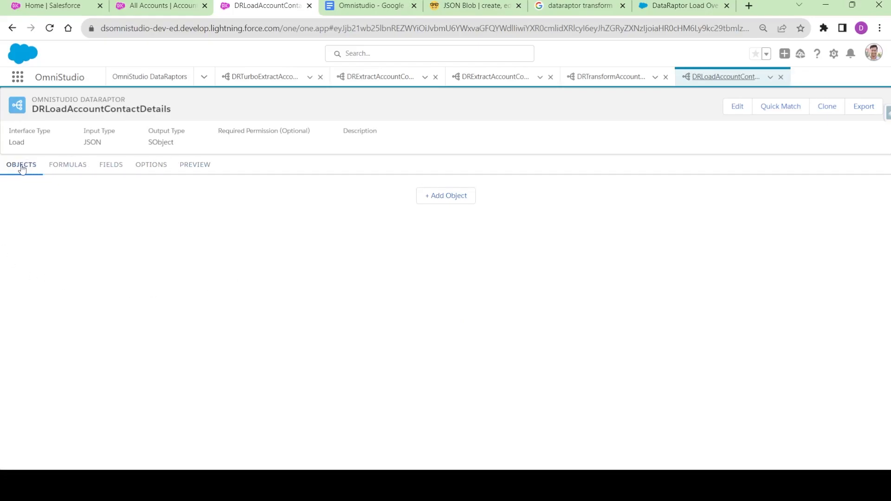
- Look over the Formulas, Fields and Preview sections, then return to Objects
{"action": "left_click", "coordinate": [74, 170]}
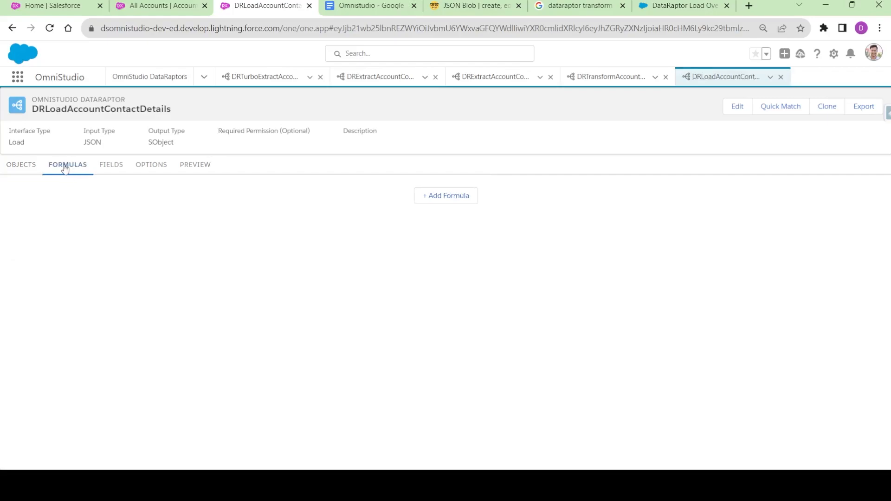
{"action": "left_click", "coordinate": [112, 168]}
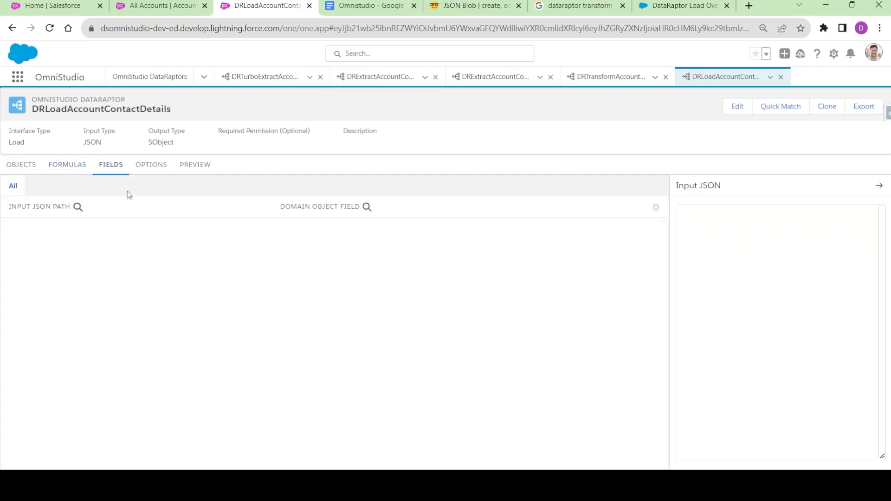
{"action": "left_click", "coordinate": [194, 166]}
{"action": "left_click", "coordinate": [27, 168]}
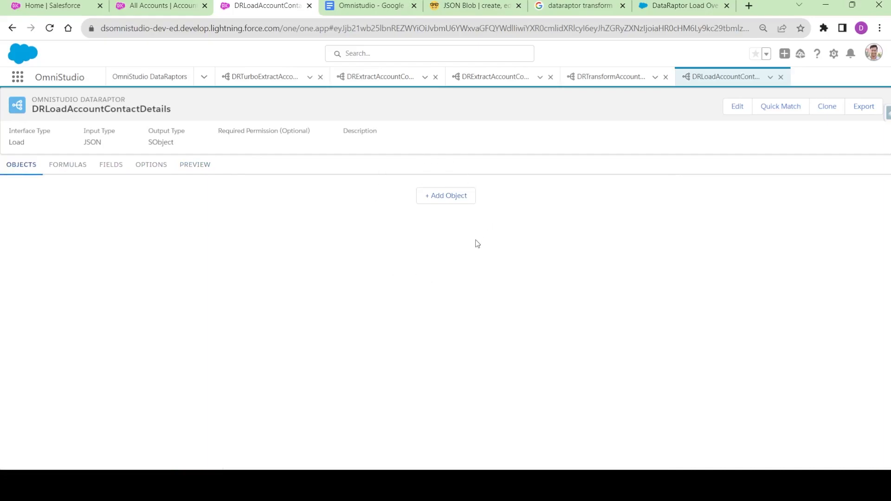
- Add Account as the first object and open its field mappings
{"action": "left_click", "coordinate": [447, 200]}
{"action": "left_click", "coordinate": [100, 200]}
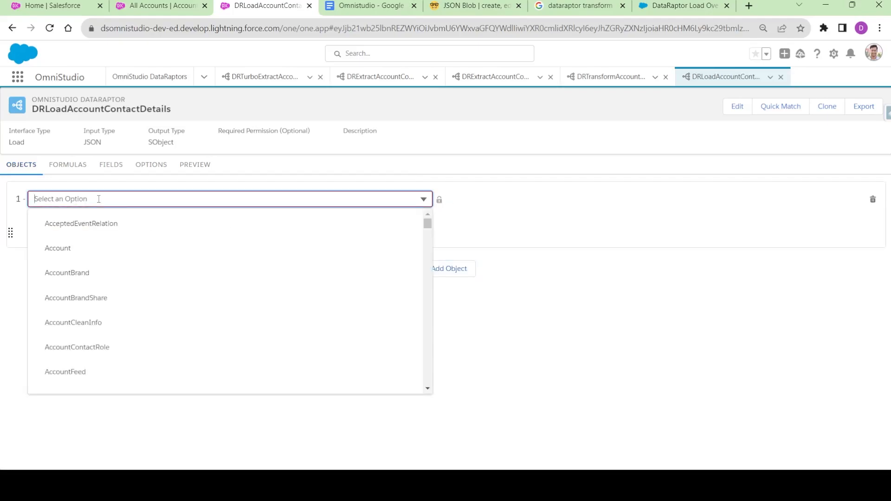
{"action": "left_click", "coordinate": [93, 247]}
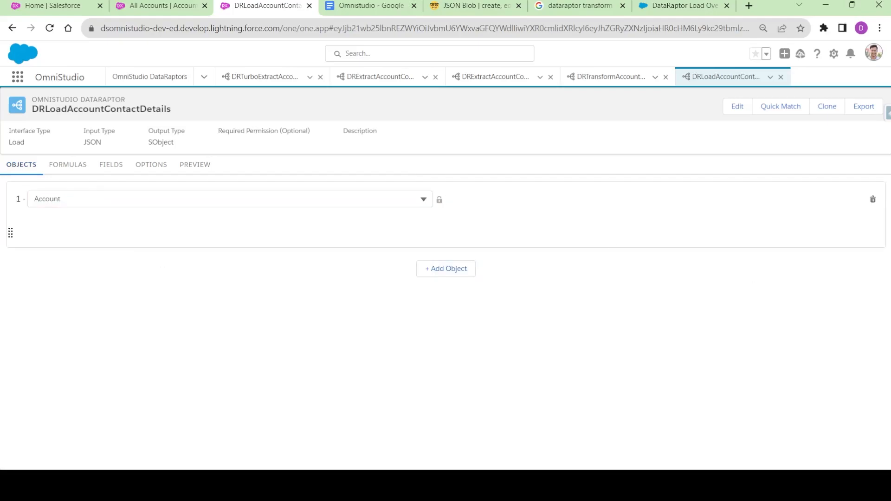
{"action": "left_click", "coordinate": [111, 171]}
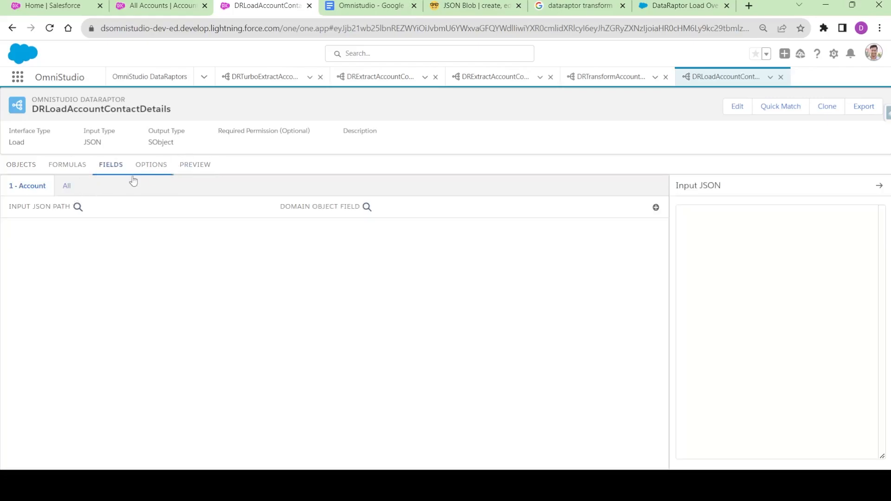
- Start the Input JSON object with an empty "Name" key, fixing its spelling
{"action": "left_click", "coordinate": [705, 216]}
{"action": "type", "text": "{"}
{"action": "key", "text": "Return"}
{"action": "key", "text": "Return"}
{"action": "type", "text": "}"}
{"action": "type", "text": "\"NAme"}
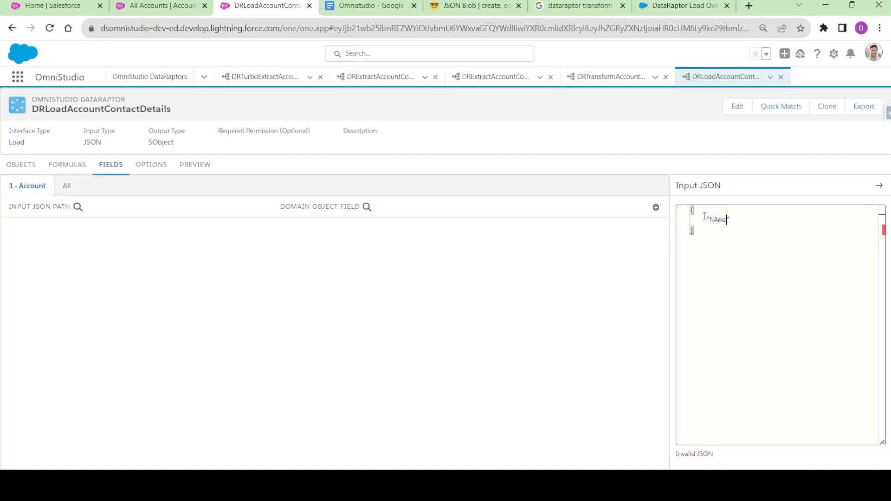
{"action": "type", "text": "ame"}
{"action": "left_click", "coordinate": [718, 219]}
{"action": "key", "text": "BackSpace"}
{"action": "left_click", "coordinate": [741, 218]}
{"action": "type", "text": ":\"\""}
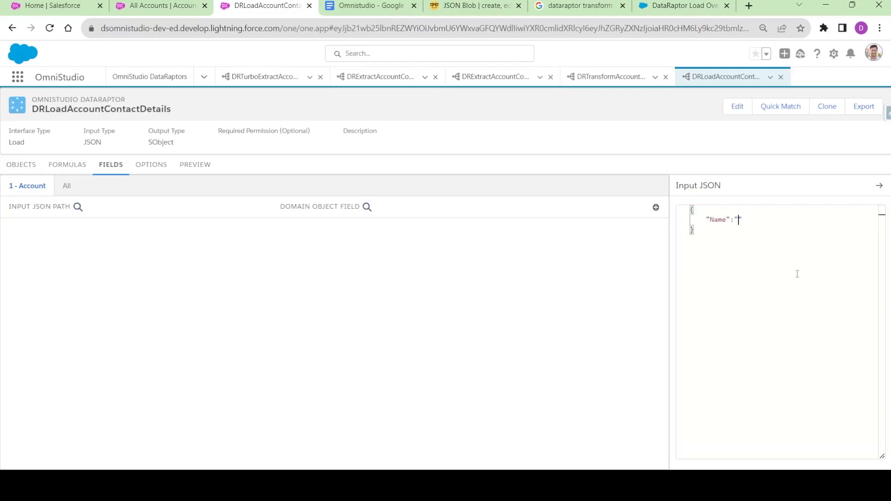
{"action": "type", "text": ","}
{"action": "key", "text": "Return"}
- Add empty "Industry" and "Phone" keys and select the JSON key lines
{"action": "type", "text": "\"Industry"}
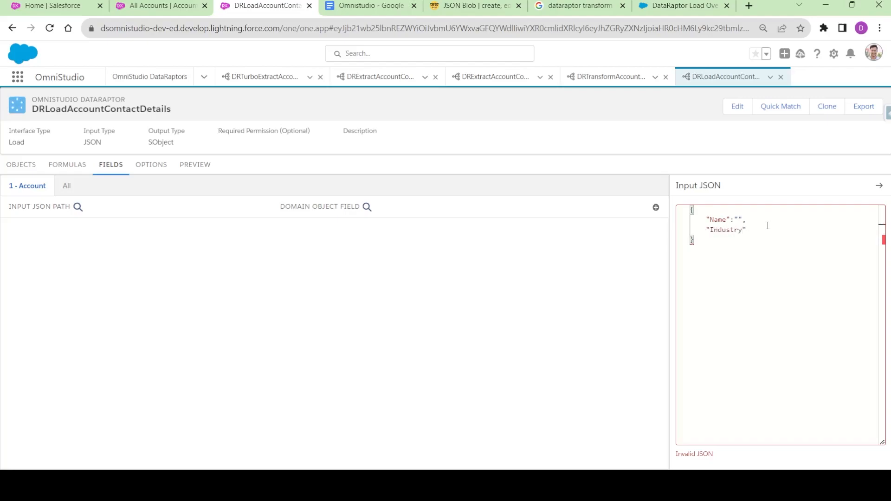
{"action": "type", "text": "\","}
{"action": "key", "text": "Return"}
{"action": "type", "text": "\"Phone"}
{"action": "left_click", "coordinate": [748, 243]}
{"action": "type", "text": ":\"\","}
{"action": "left_click", "coordinate": [747, 255]}
{"action": "left_click_drag", "start_coordinate": [747, 240], "coordinate": [707, 220]}
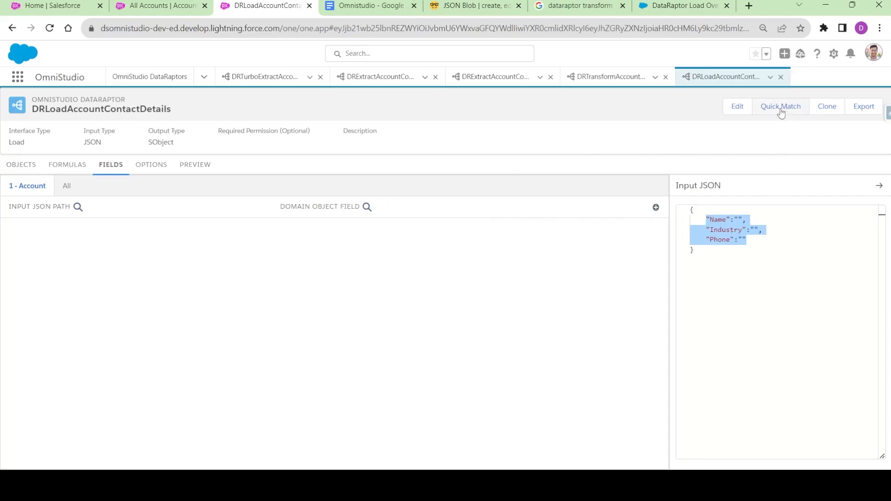
{"action": "left_click", "coordinate": [490, 236]}
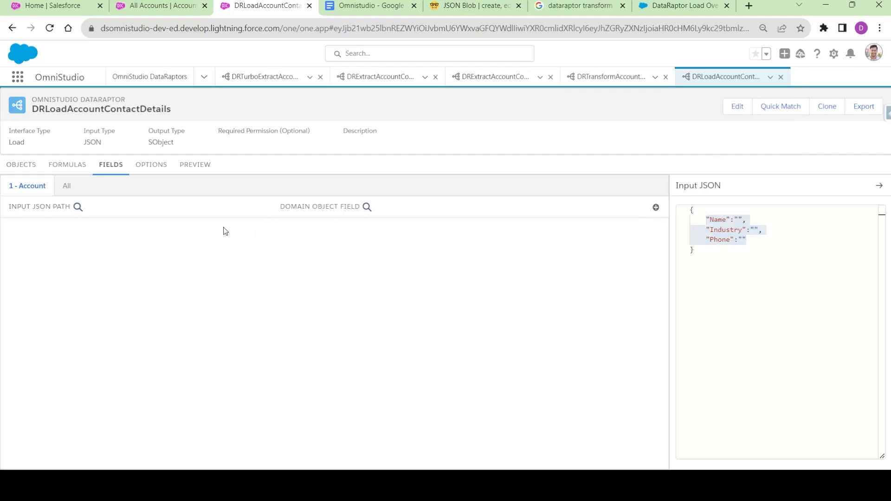
- In Quick Match, map the Industry input to Account:Industry
{"action": "left_click", "coordinate": [798, 115]}
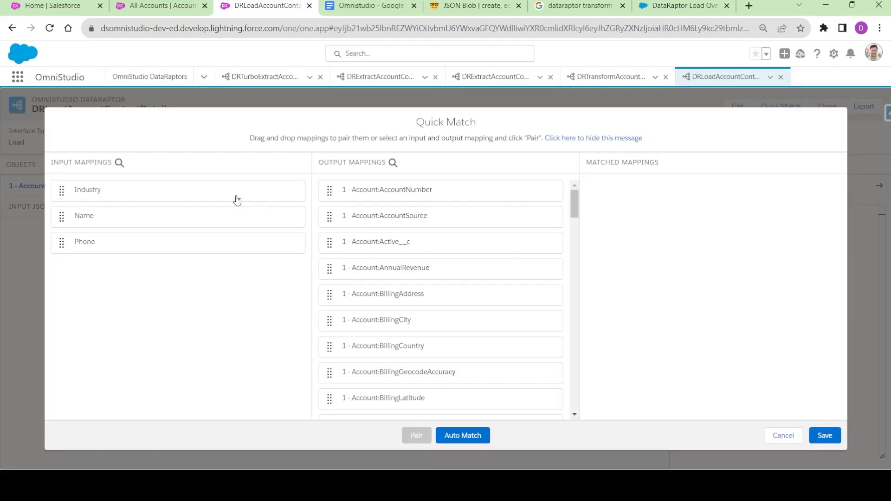
{"action": "left_click", "coordinate": [394, 163]}
{"action": "type", "text": "Indy"}
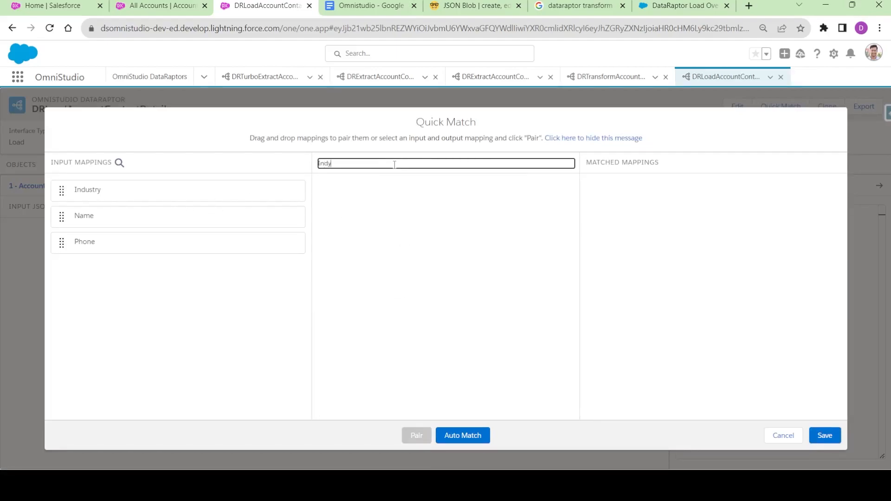
{"action": "key", "text": "BackSpace"}
{"action": "left_click_drag", "start_coordinate": [110, 198], "coordinate": [356, 194]}
{"action": "left_click_drag", "start_coordinate": [179, 193], "coordinate": [354, 195]}
- Map Name and Phone to Account:Name and Account:Phone, and save the mappings
{"action": "double_click", "coordinate": [350, 163]}
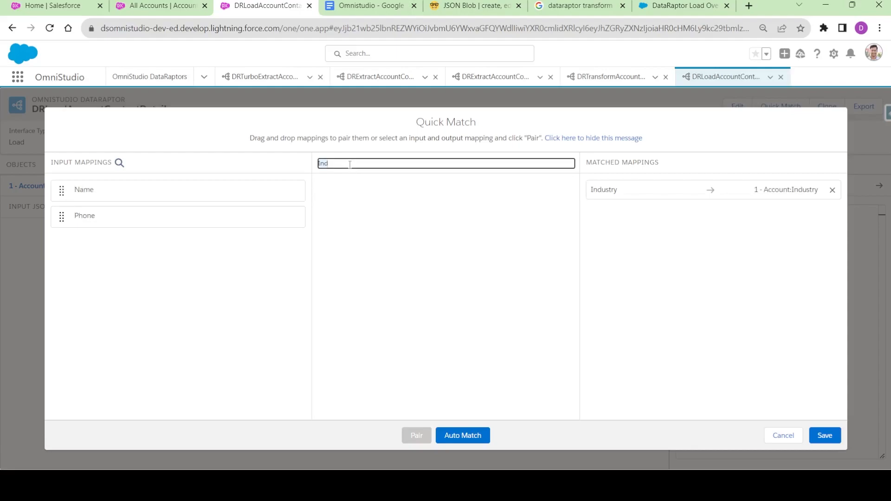
{"action": "type", "text": "Name"}
{"action": "left_click_drag", "start_coordinate": [119, 199], "coordinate": [378, 188]}
{"action": "double_click", "coordinate": [351, 163]}
{"action": "type", "text": "Phon"}
{"action": "left_click_drag", "start_coordinate": [101, 191], "coordinate": [360, 191]}
{"action": "left_click", "coordinate": [825, 435]}
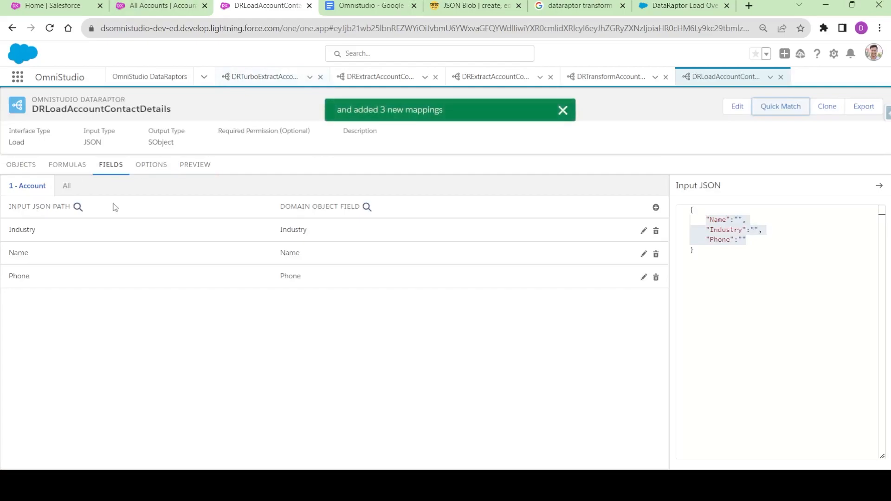
{"action": "left_click_drag", "start_coordinate": [695, 251], "coordinate": [692, 210]}
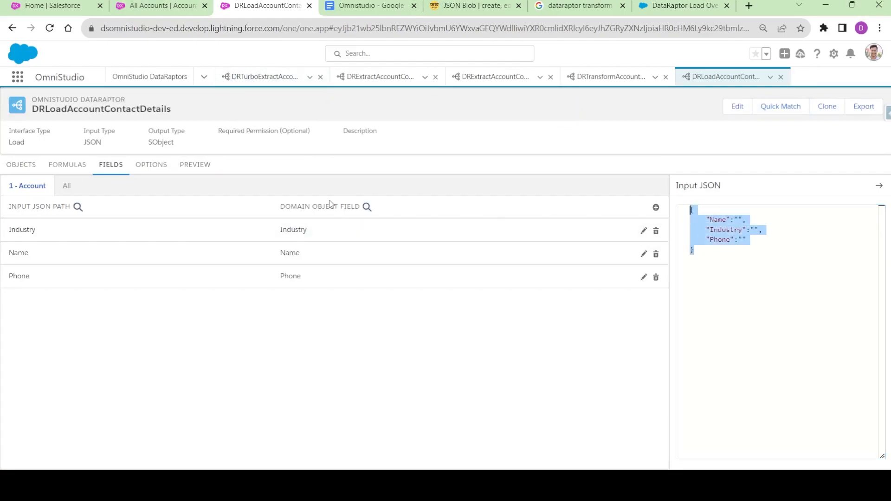
- Paste the sample JSON into the Preview input and set Name to Demo Account
{"action": "left_click", "coordinate": [199, 170]}
{"action": "left_click", "coordinate": [53, 226]}
{"action": "type", "text": "{     \"Name\": \"\",     \"Industry\": \"\",     \"Phone\": \"\" }"}
{"action": "left_click", "coordinate": [74, 219]}
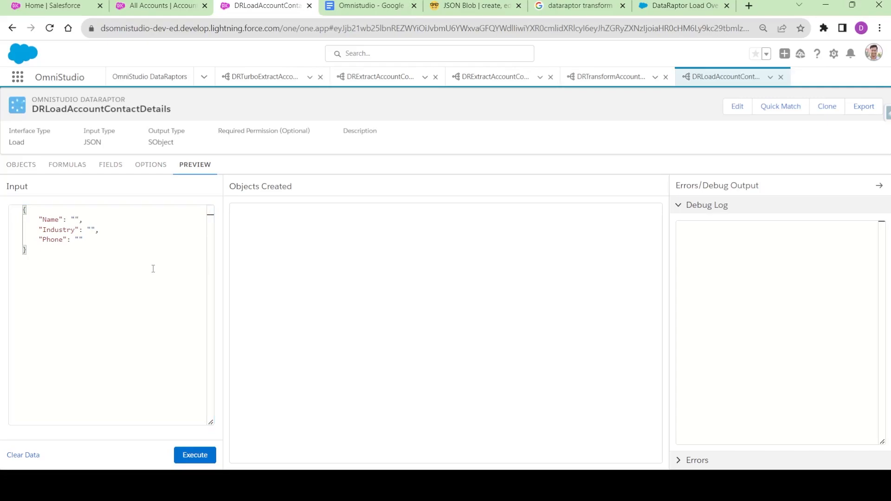
{"action": "type", "text": "Demo Account"}
{"action": "left_click", "coordinate": [90, 230]}
- Check the Acme account record, then fill in the Industry value
{"action": "left_click", "coordinate": [163, 7]}
{"action": "left_click", "coordinate": [62, 166]}
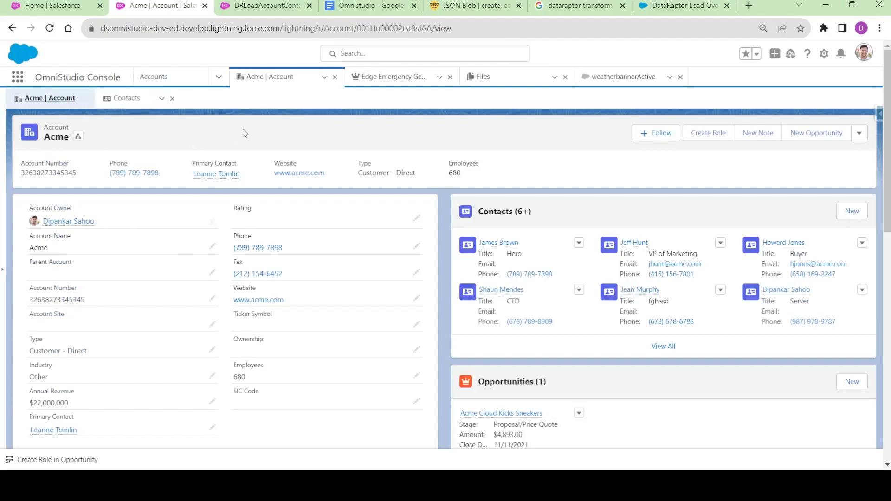
{"action": "scroll", "coordinate": [75, 273], "scroll_direction": "down", "scroll_amount": 1}
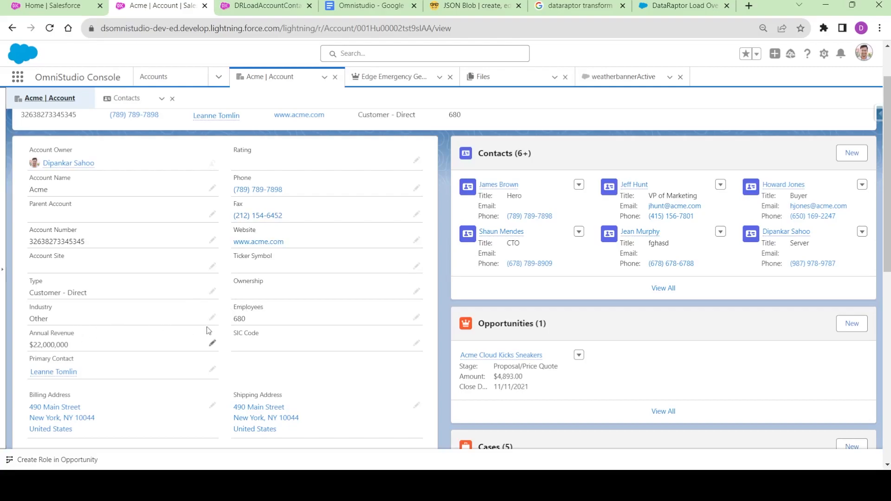
{"action": "key", "text": "ctrl+Tab"}
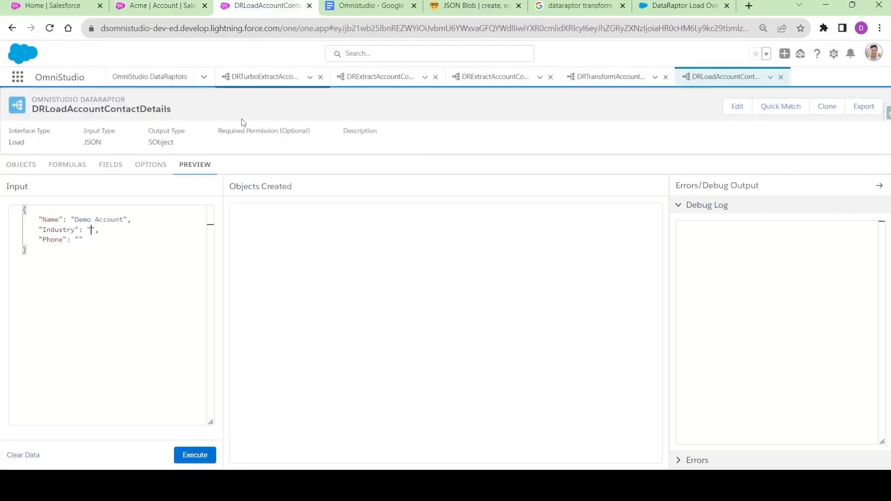
{"action": "type", "text": "the"}
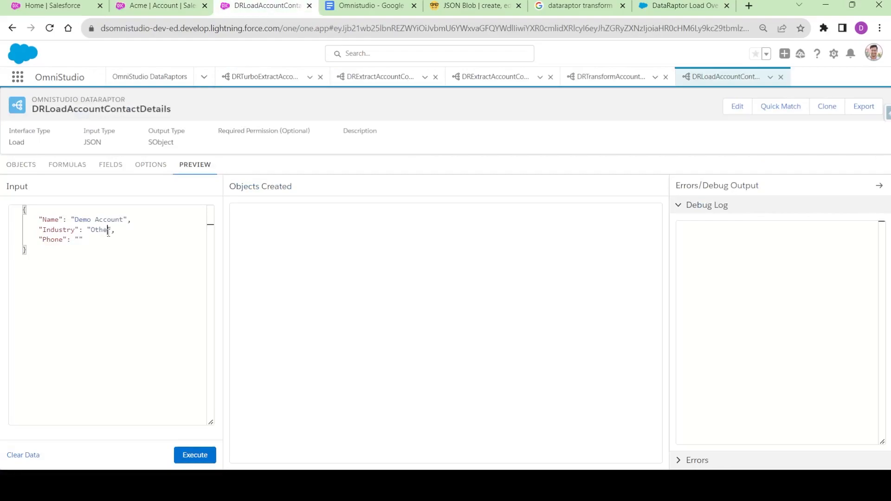
{"action": "left_click", "coordinate": [79, 240]}
{"action": "double_click", "coordinate": [108, 240]}
{"action": "left_click", "coordinate": [109, 239]}
{"action": "left_click", "coordinate": [198, 452]}
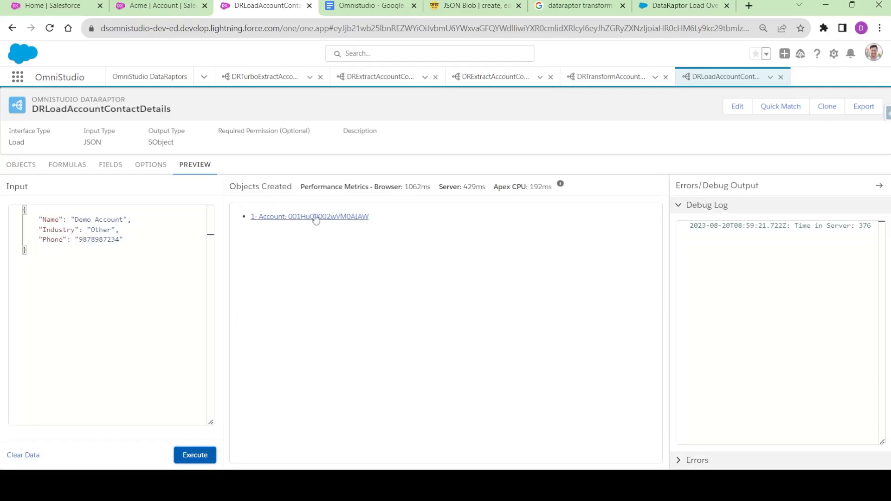
{"action": "left_click", "coordinate": [164, 5]}
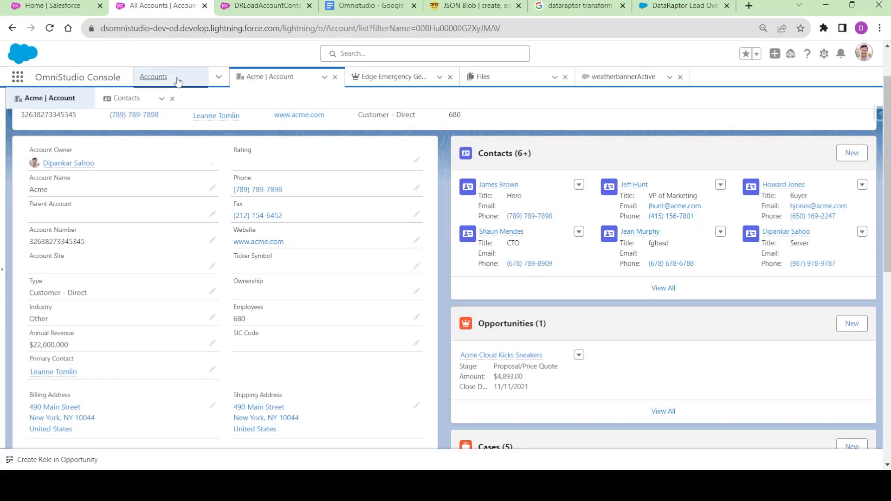
- Refresh the Accounts list, switch to Recently Viewed and open Demo Account
{"action": "left_click", "coordinate": [179, 81]}
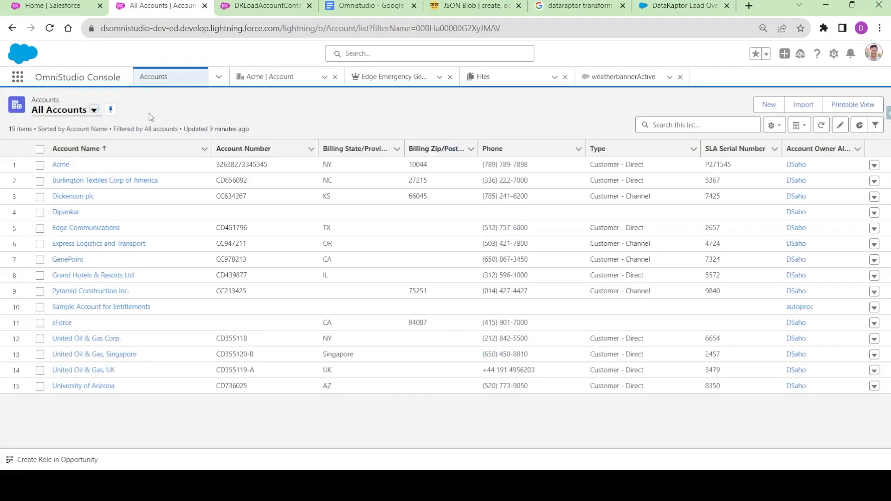
{"action": "left_click", "coordinate": [824, 124]}
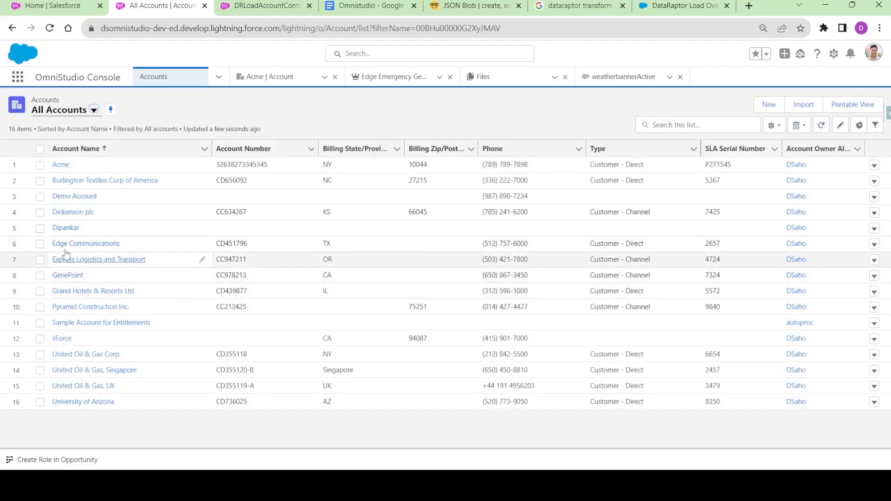
{"action": "left_click", "coordinate": [94, 110]}
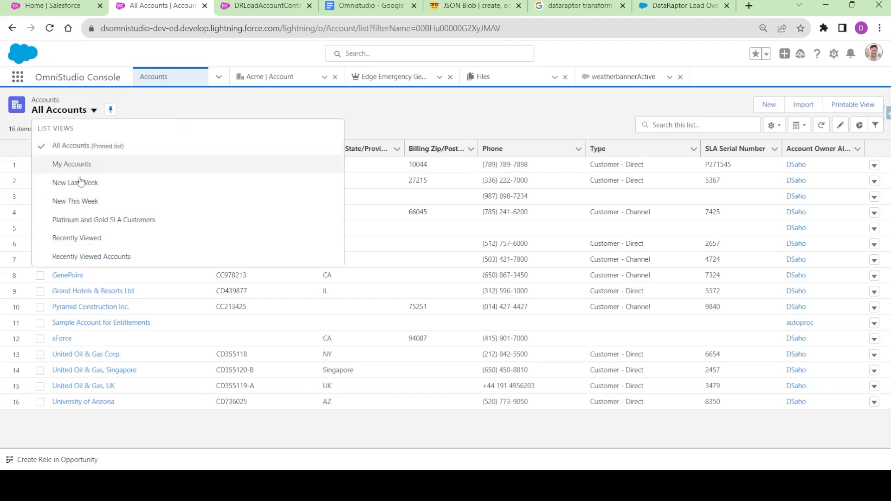
{"action": "left_click", "coordinate": [75, 238]}
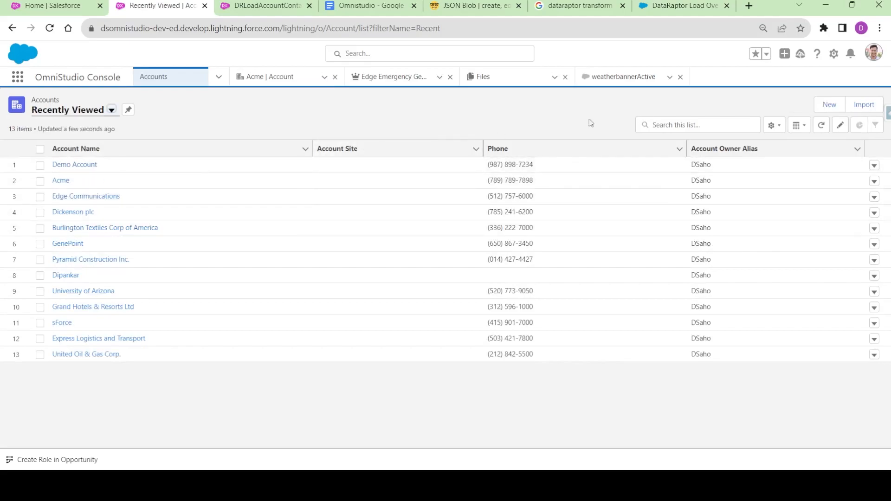
{"action": "left_click", "coordinate": [83, 165]}
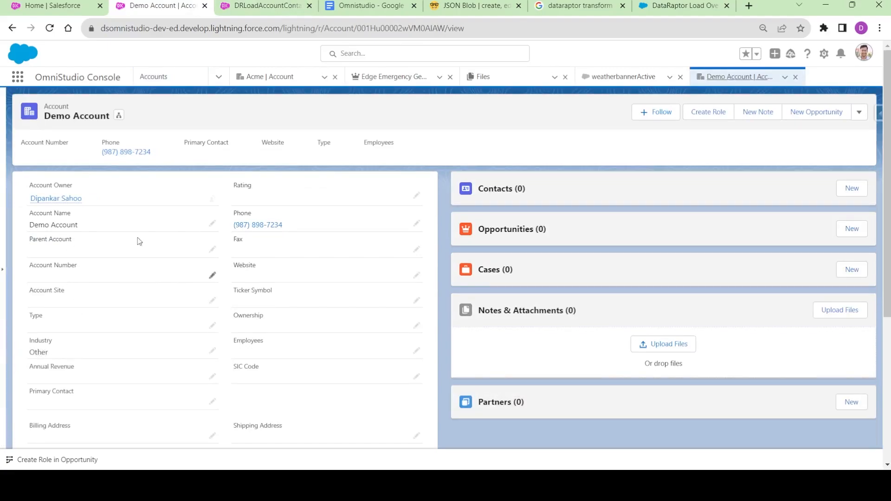
- Check the Demo Account phone, then select the created account's Id in the preview
{"action": "left_click_drag", "start_coordinate": [291, 226], "coordinate": [237, 227]}
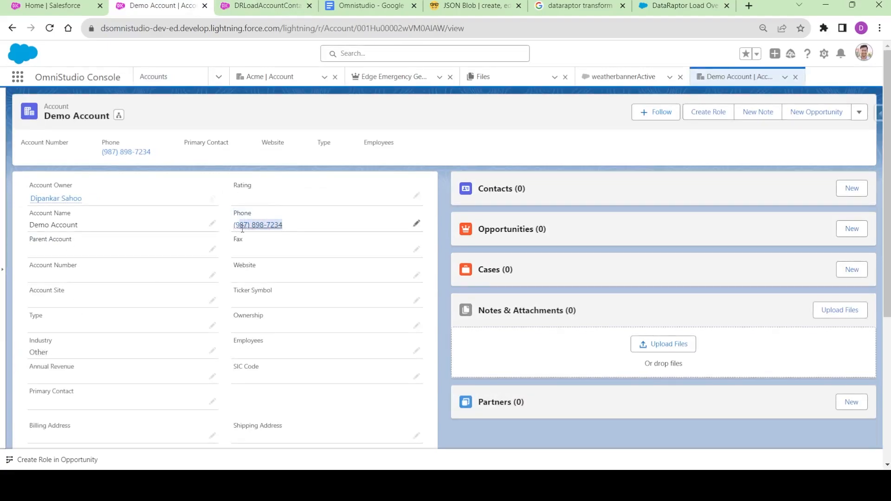
{"action": "left_click", "coordinate": [242, 119]}
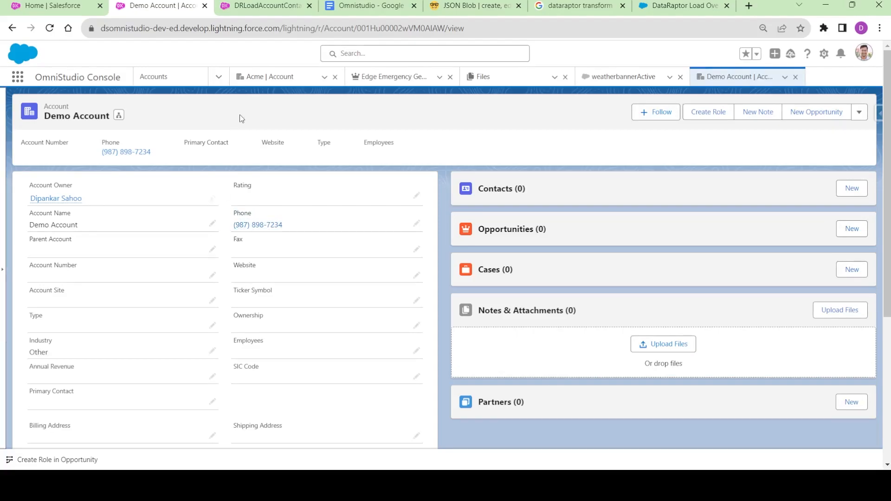
{"action": "left_click", "coordinate": [266, 7]}
{"action": "left_click_drag", "start_coordinate": [341, 214], "coordinate": [289, 217]}
{"action": "key", "text": "ctrl+c"}
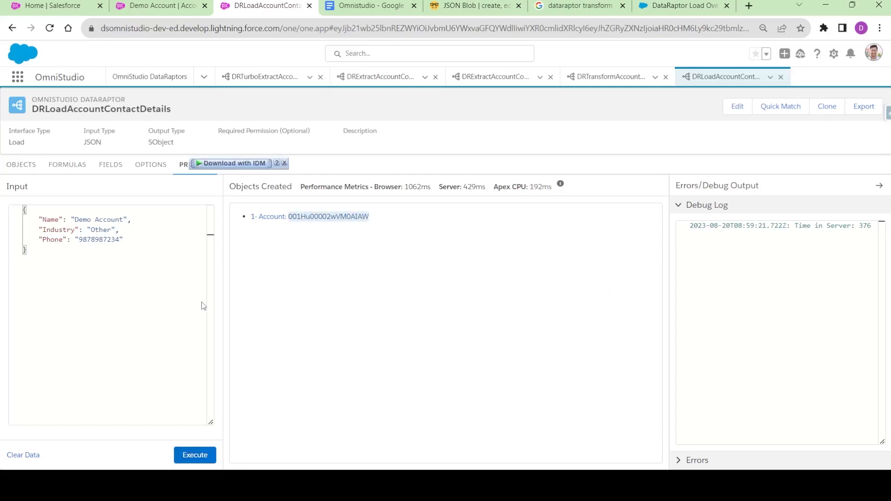
- Add an "Id" key holding the Demo Account's Id to the preview input JSON
{"action": "left_click", "coordinate": [144, 239]}
{"action": "type", "text": ","}
{"action": "key", "text": "Return"}
{"action": "type", "text": "\"Id\":"}
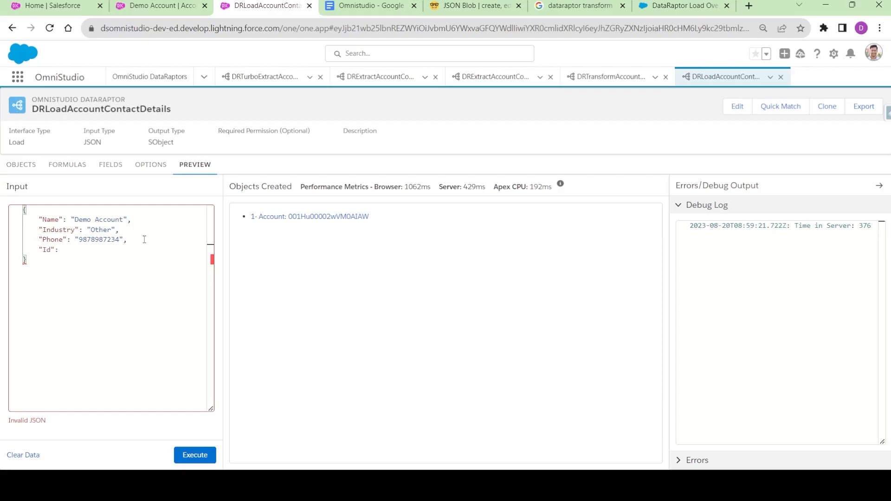
{"action": "type", "text": "v"}
{"action": "key", "text": "BackSpace"}
{"action": "key", "text": "ctrl+v"}
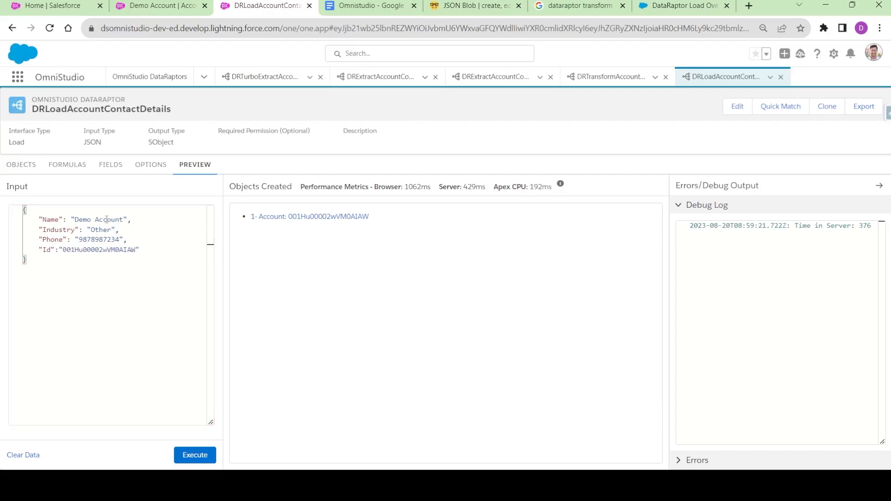
{"action": "double_click", "coordinate": [81, 250]}
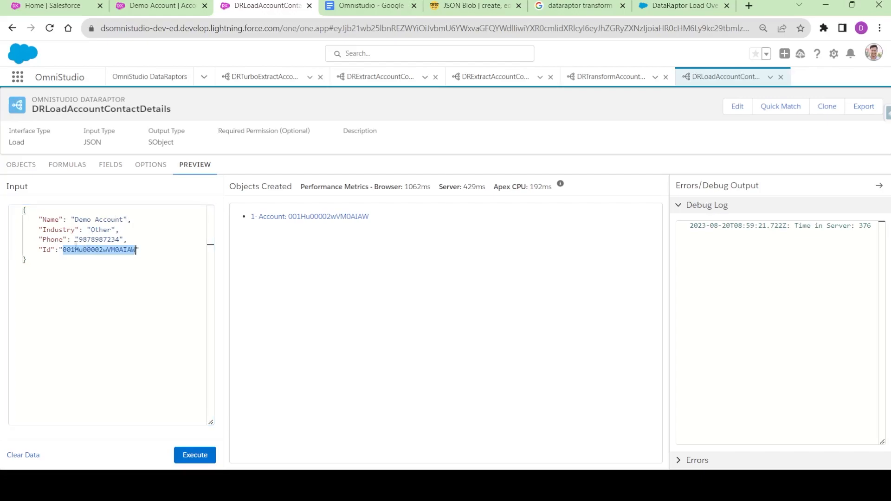
{"action": "left_click", "coordinate": [31, 262]}
- Copy the preview JSON and paste it over the Fields tab's Input JSON
{"action": "key", "text": "ctrl+a"}
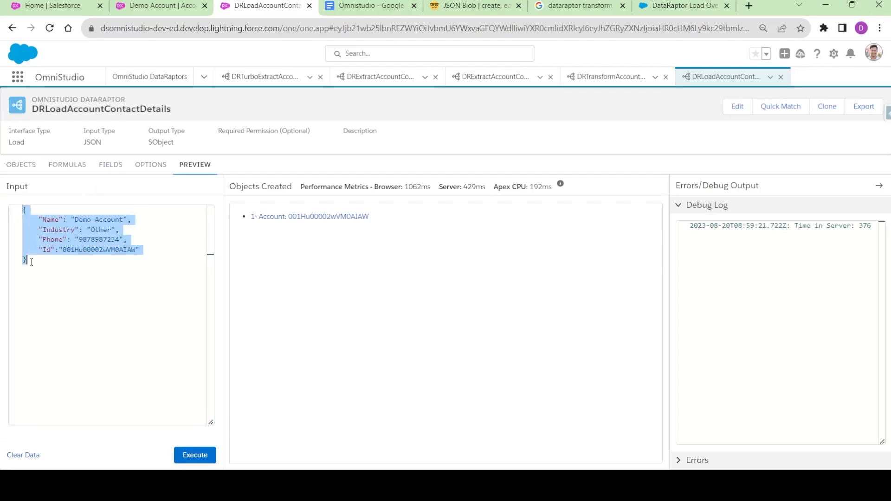
{"action": "left_click", "coordinate": [111, 164]}
{"action": "left_click", "coordinate": [720, 252]}
{"action": "key", "text": "ctrl+a"}
{"action": "key", "text": "ctrl+v"}
- Auto-match Id to the Account Id field, save, and tick it as Upsert Key
{"action": "left_click", "coordinate": [786, 106]}
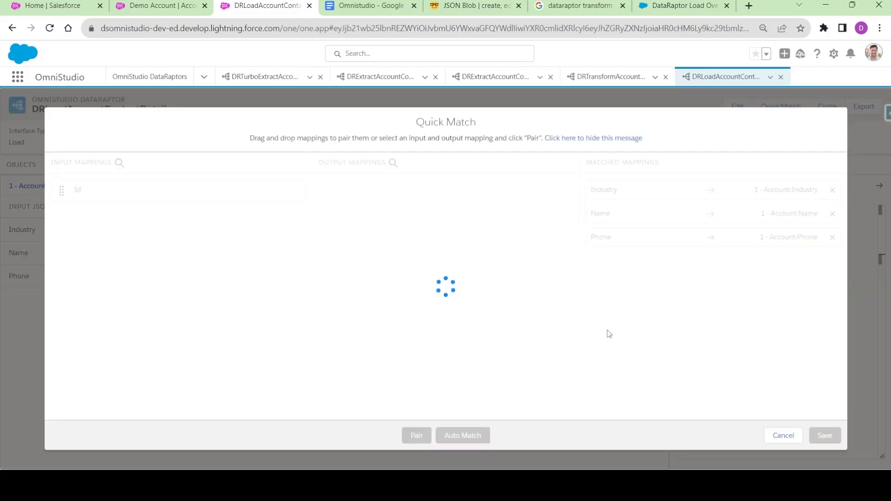
{"action": "left_click", "coordinate": [469, 439]}
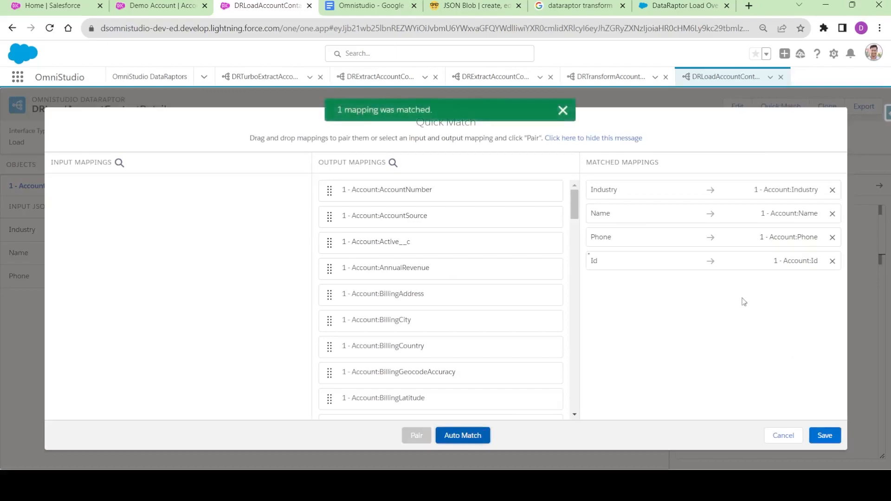
{"action": "left_click", "coordinate": [826, 435]}
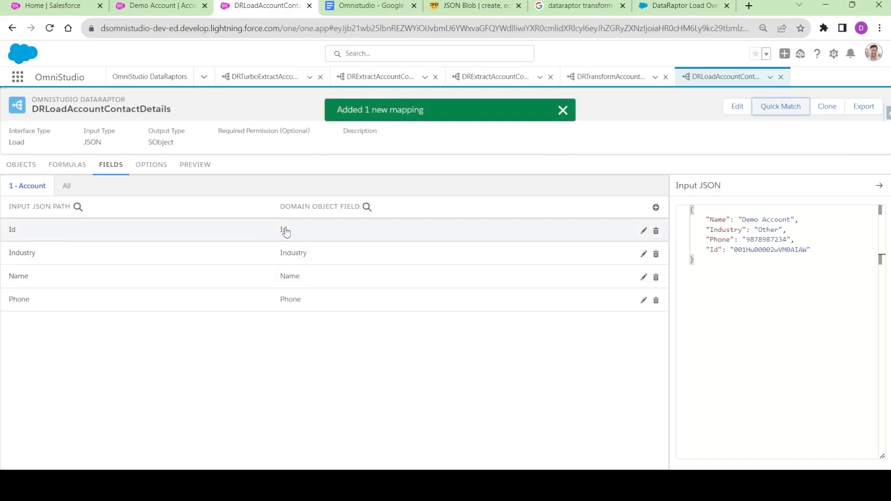
{"action": "left_click", "coordinate": [279, 233]}
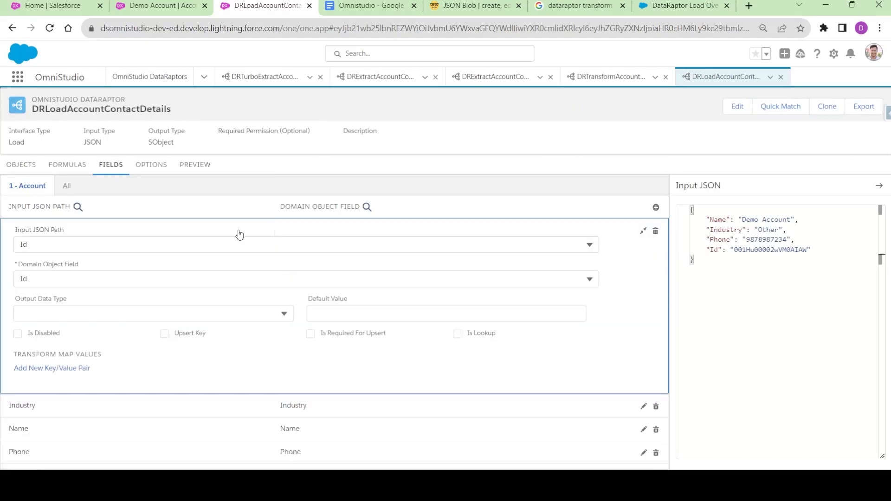
{"action": "left_click", "coordinate": [164, 334]}
{"action": "left_click", "coordinate": [643, 231]}
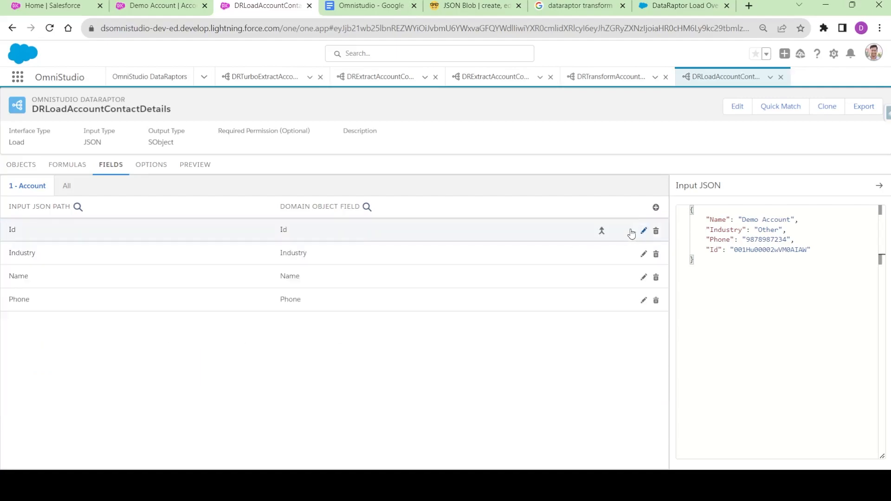
{"action": "left_click", "coordinate": [195, 165]}
{"action": "left_click", "coordinate": [123, 220]}
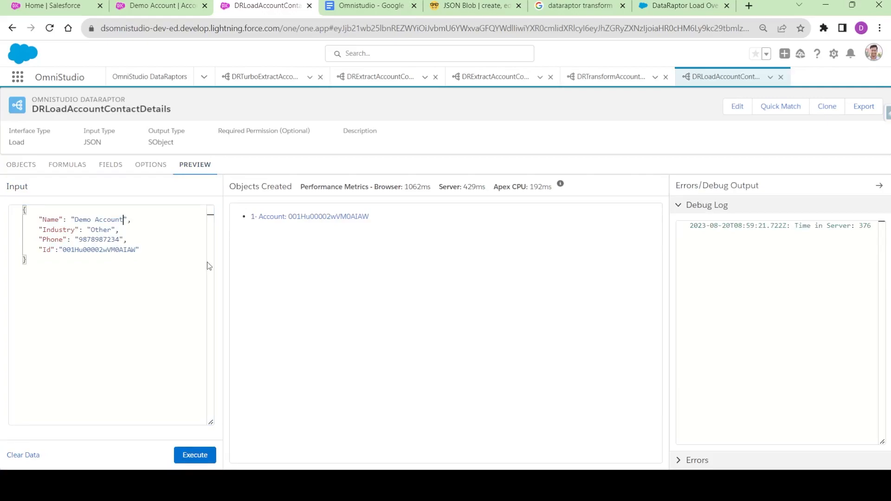
{"action": "type", "text": "Update"}
{"action": "left_click", "coordinate": [197, 455]}
{"action": "left_click_drag", "start_coordinate": [120, 240], "coordinate": [109, 240]}
{"action": "type", "text": "567"}
{"action": "left_click", "coordinate": [151, 248]}
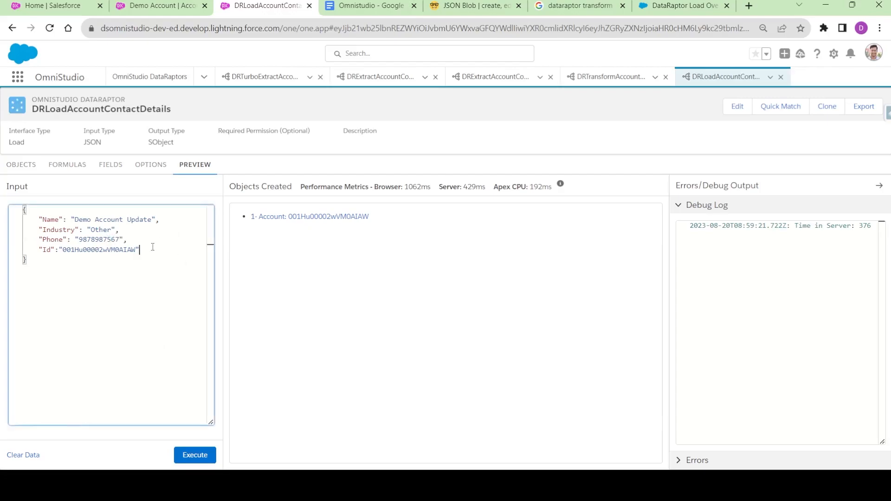
{"action": "left_click", "coordinate": [190, 453]}
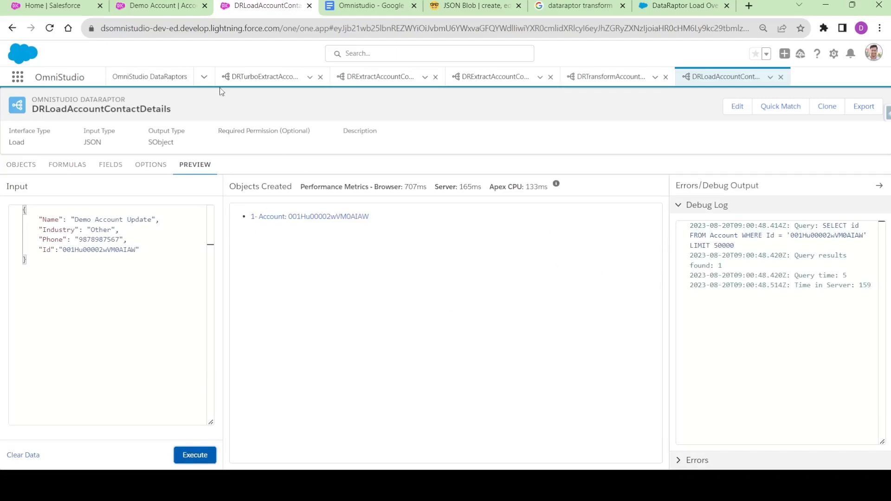
{"action": "left_click", "coordinate": [168, 6]}
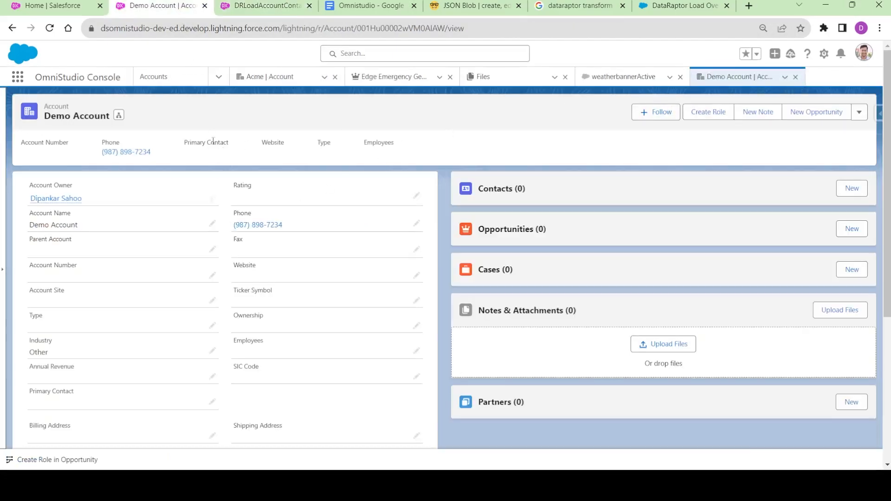
{"action": "left_click", "coordinate": [785, 77]}
{"action": "left_click", "coordinate": [765, 96]}
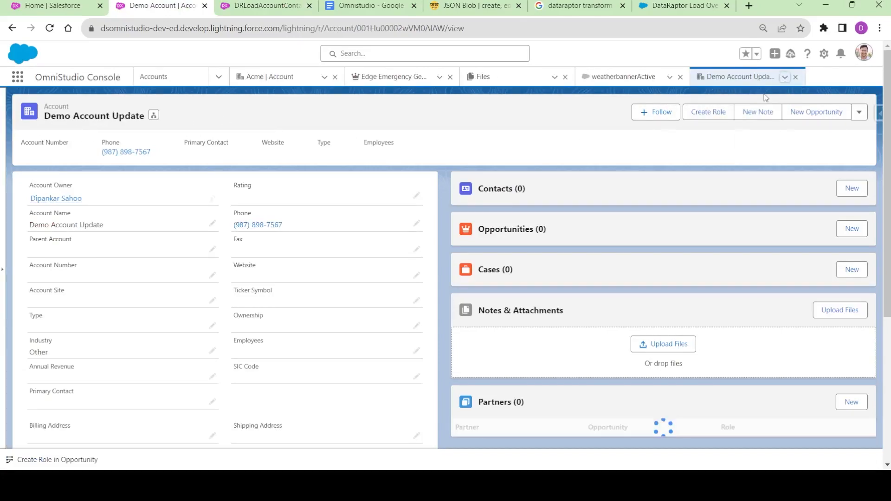
{"action": "left_click_drag", "start_coordinate": [46, 118], "coordinate": [140, 117]}
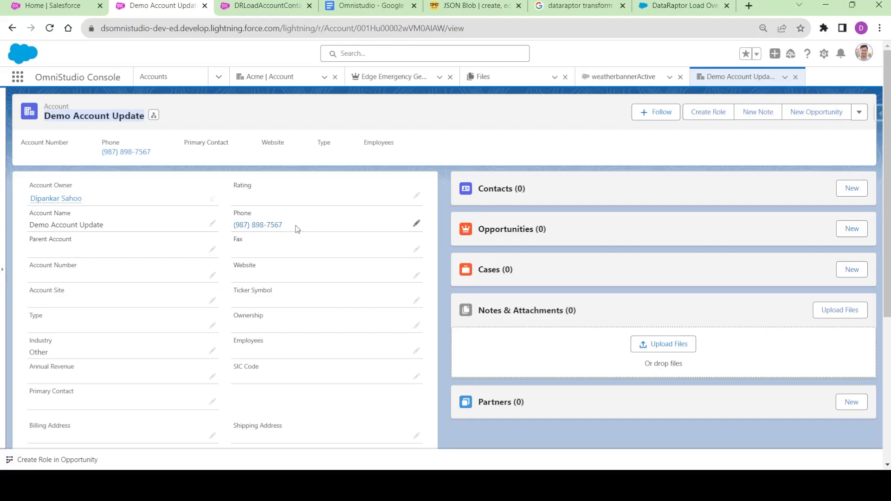
{"action": "left_click", "coordinate": [207, 113]}
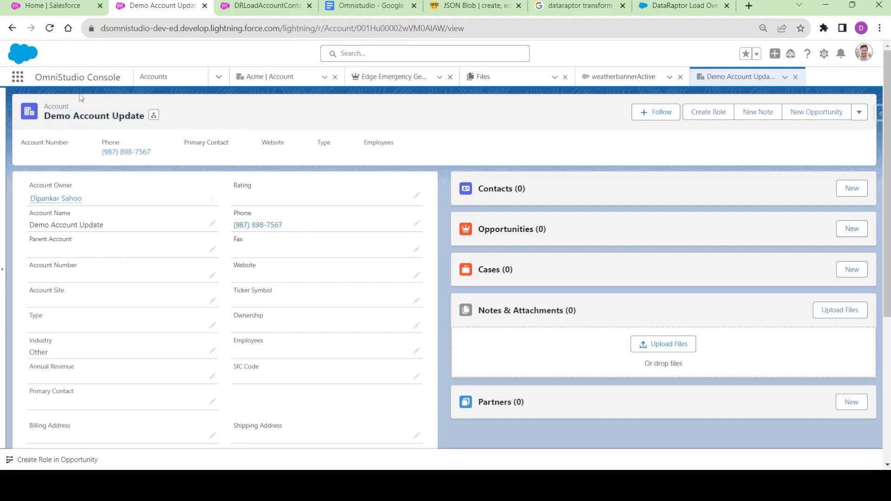
{"action": "scroll", "coordinate": [170, 285], "scroll_direction": "down", "scroll_amount": 5}
{"action": "scroll", "coordinate": [182, 327], "scroll_direction": "up", "scroll_amount": 5}
{"action": "left_click", "coordinate": [260, 5]}
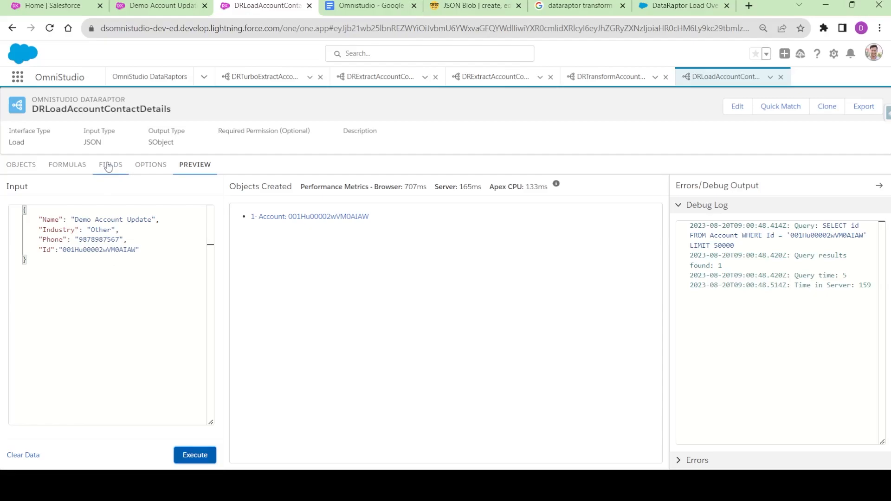
- Add Contact as object 2 beside Account, finding it by searching 'COntac'
{"action": "left_click", "coordinate": [31, 166]}
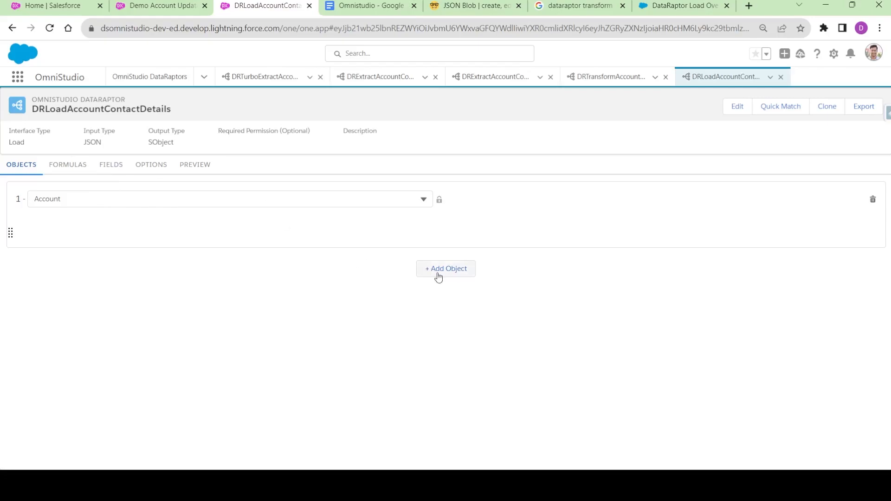
{"action": "left_click", "coordinate": [446, 270]}
{"action": "left_click", "coordinate": [80, 271]}
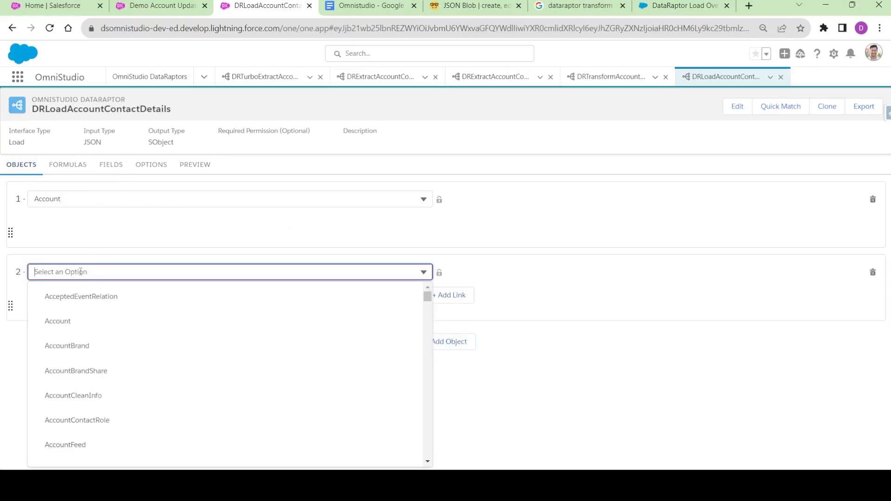
{"action": "type", "text": "COn"}
{"action": "scroll", "coordinate": [85, 337], "scroll_direction": "down", "scroll_amount": 8}
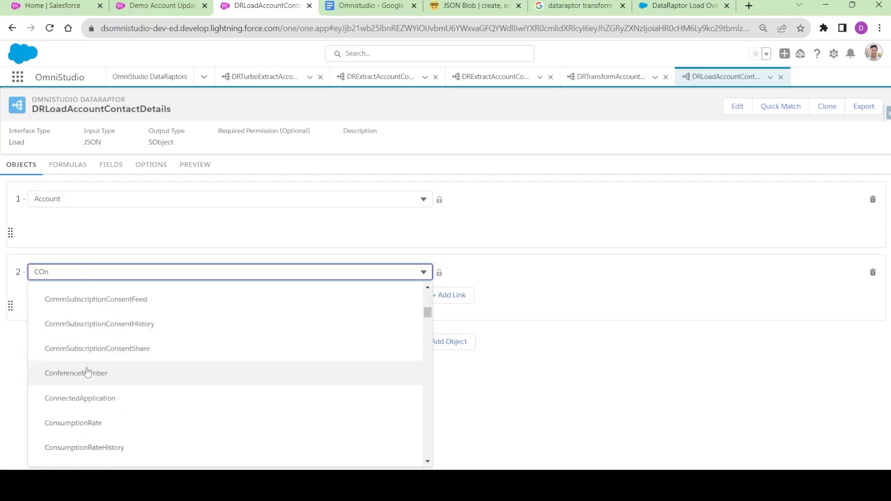
{"action": "type", "text": "tac"}
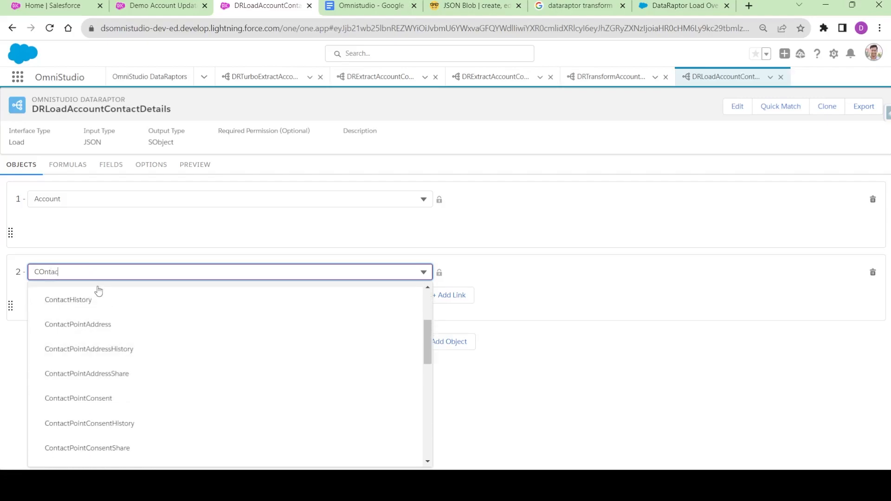
{"action": "scroll", "coordinate": [72, 316], "scroll_direction": "up", "scroll_amount": 3}
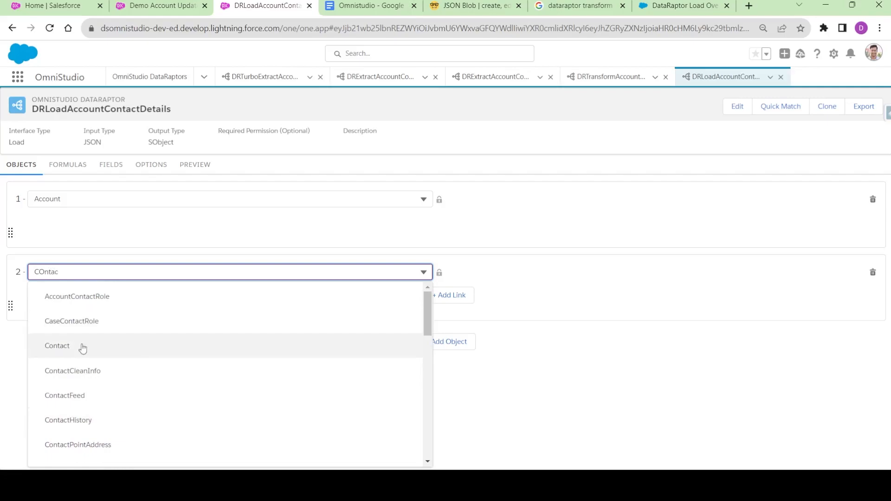
{"action": "left_click", "coordinate": [83, 347]}
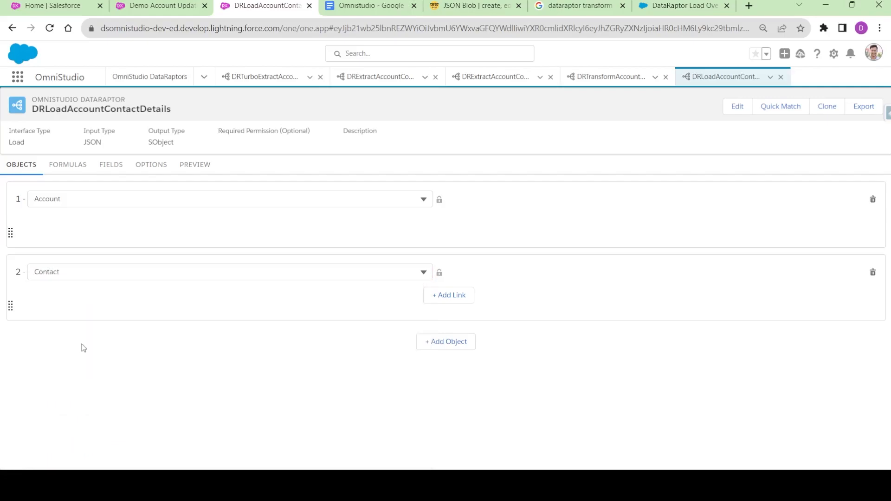
{"action": "left_click", "coordinate": [112, 166]}
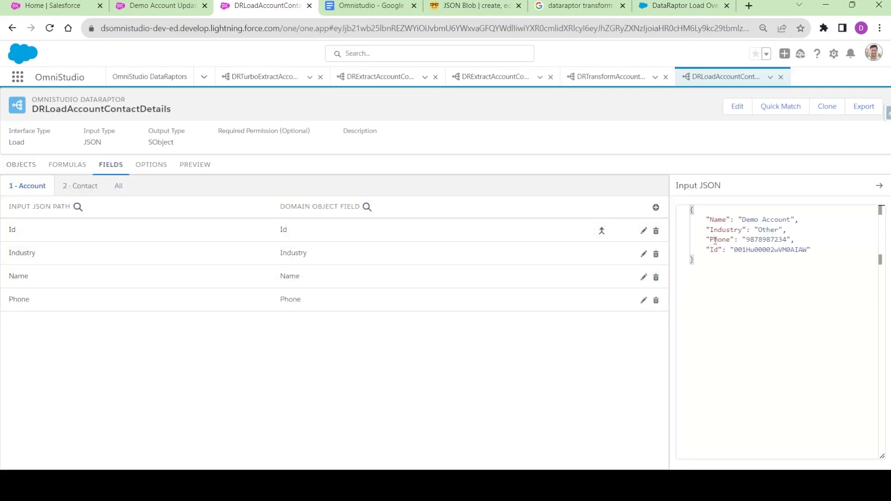
- After the Id line in the Input JSON, start a "Contact" block with an empty "FirstName" key
{"action": "left_click", "coordinate": [825, 250]}
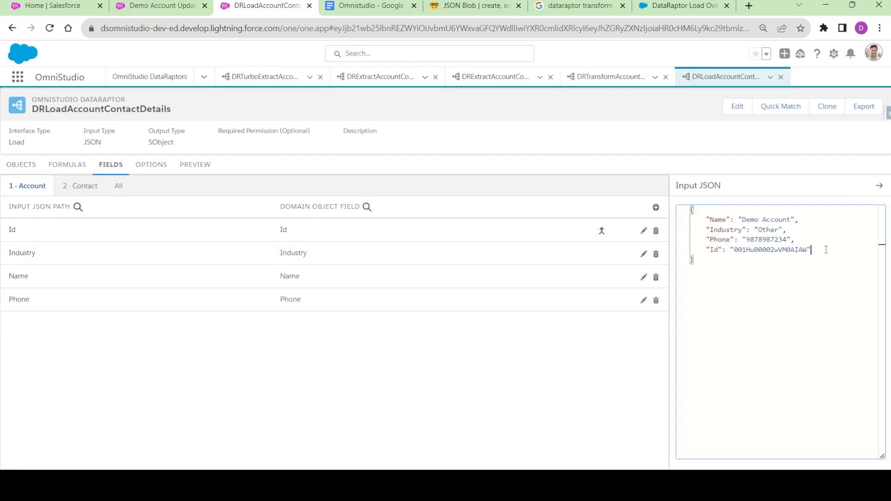
{"action": "type", "text": ","}
{"action": "key", "text": "Return"}
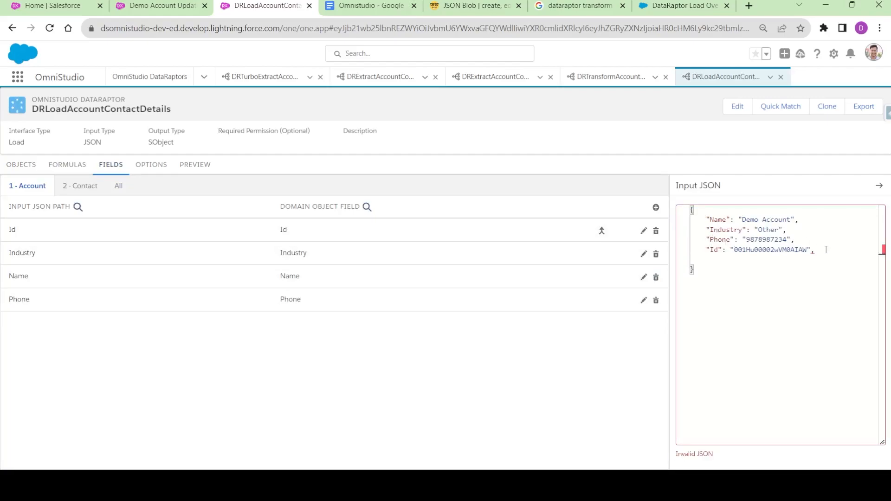
{"action": "type", "text": "\"Contact\":{"}
{"action": "key", "text": "Return"}
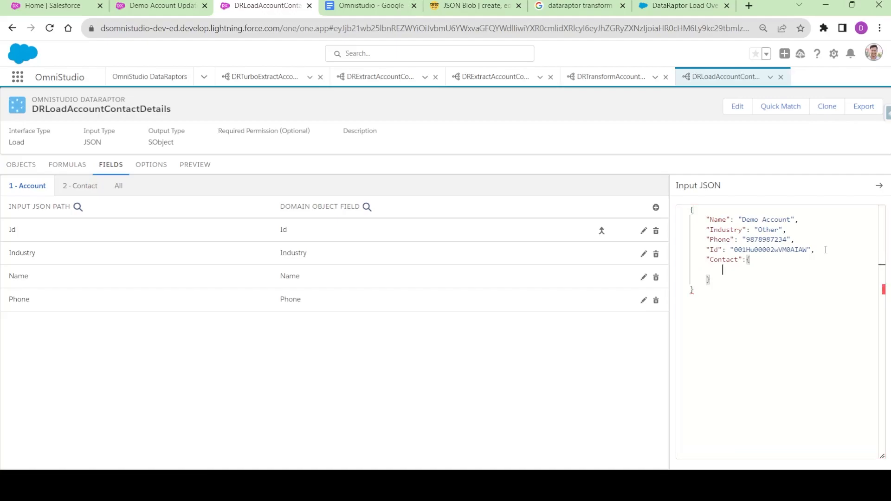
{"action": "type", "text": "FIst"}
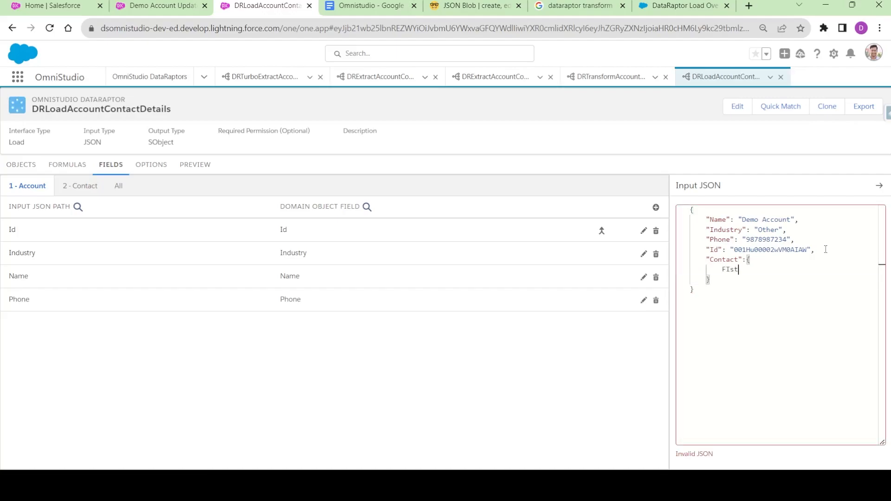
{"action": "key", "text": "BackSpace"}
{"action": "type", "text": "\"FirstName\":\""}
{"action": "key", "text": "Right"}
{"action": "type", "text": ","}
- Add an empty "LastName" key under FirstName, fixing its capital L and the extra line
{"action": "key", "text": "Return"}
{"action": "type", "text": "\"lastNam"}
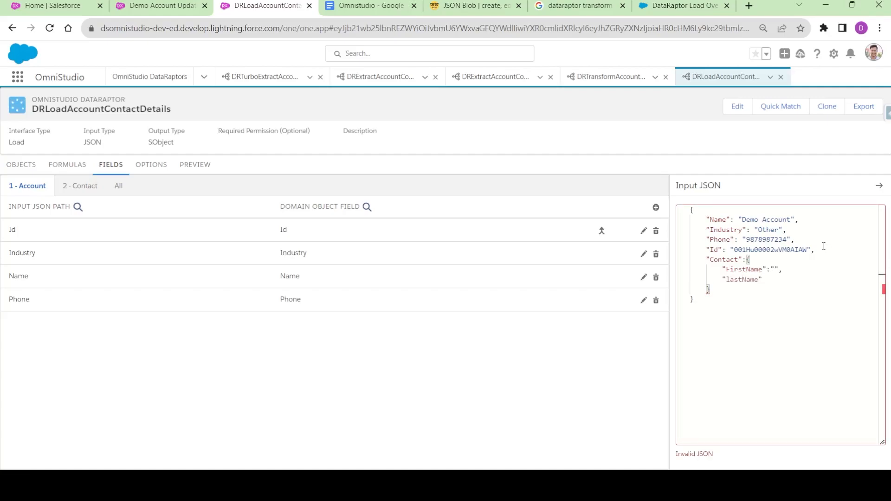
{"action": "type", "text": "e\":\""}
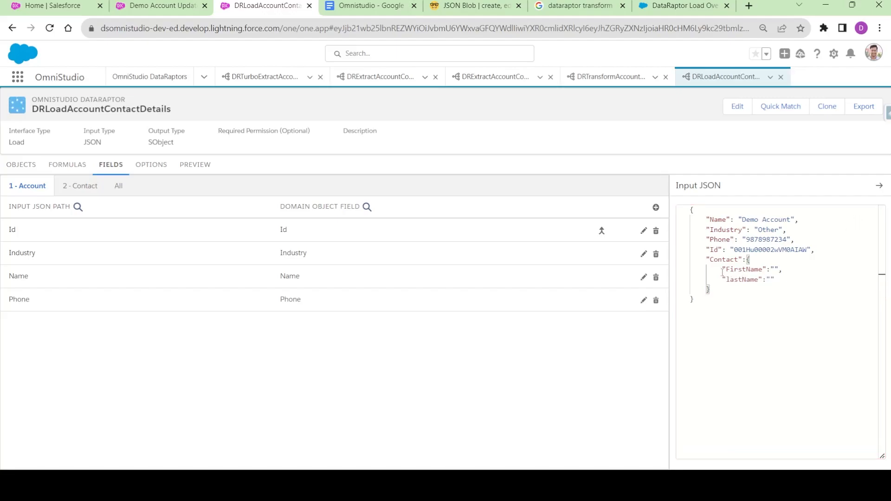
{"action": "left_click", "coordinate": [729, 280]}
{"action": "key", "text": "BackSpace"}
{"action": "type", "text": "L"}
{"action": "left_click", "coordinate": [781, 279]}
{"action": "type", "text": ","}
{"action": "key", "text": "Return"}
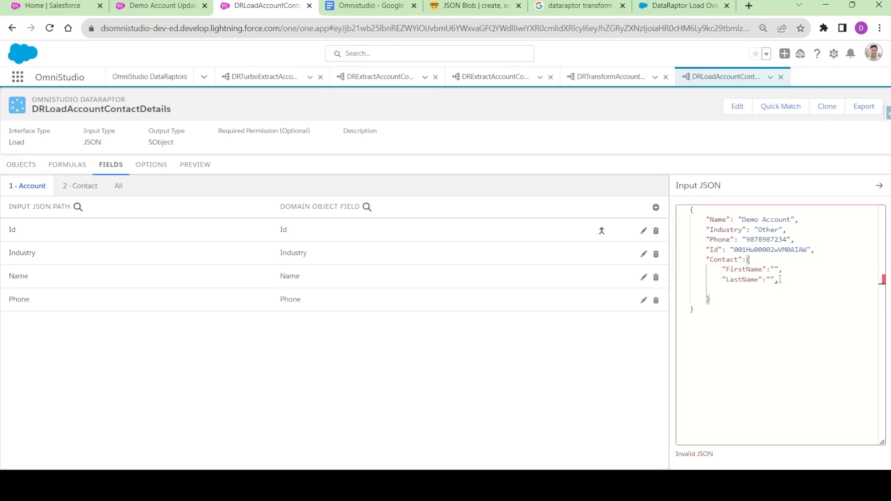
{"action": "key", "text": "BackSpace"}
{"action": "key", "text": "BackSpace"}
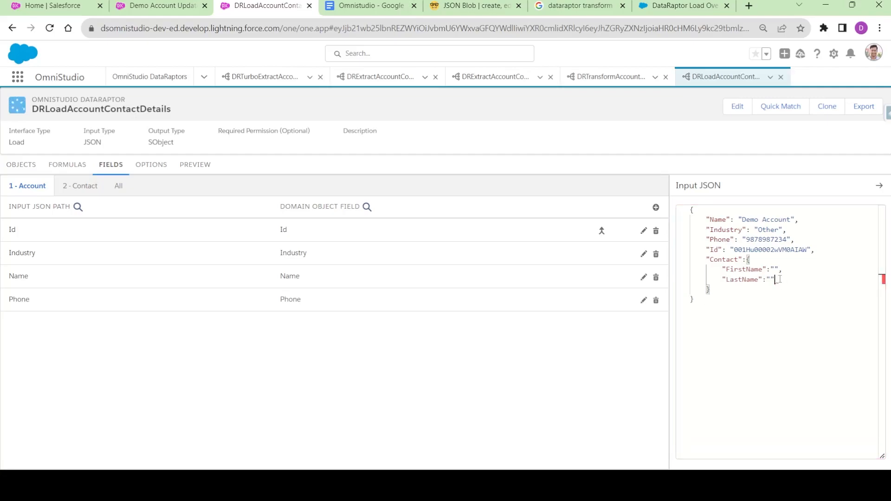
{"action": "double_click", "coordinate": [724, 261]}
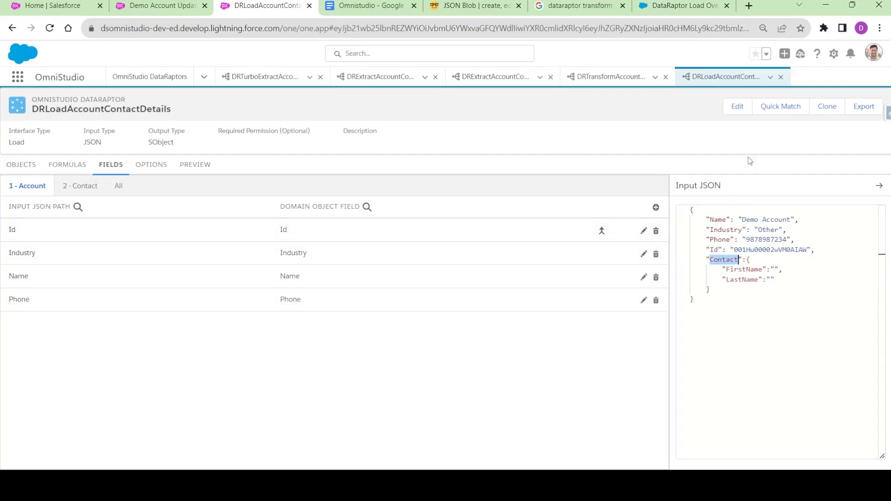
{"action": "left_click", "coordinate": [785, 106]}
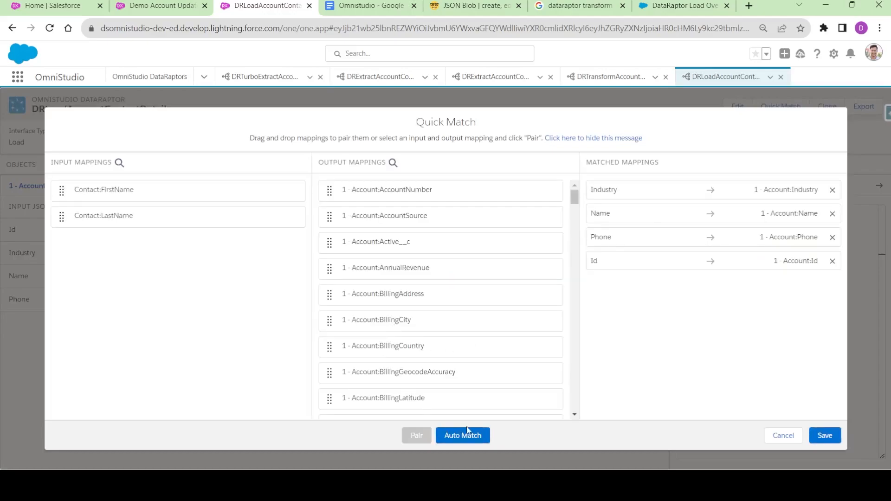
- Auto Match Contact:FirstName and Contact:LastName to Contact fields, save, and drop the trailing comma
{"action": "left_click", "coordinate": [463, 436]}
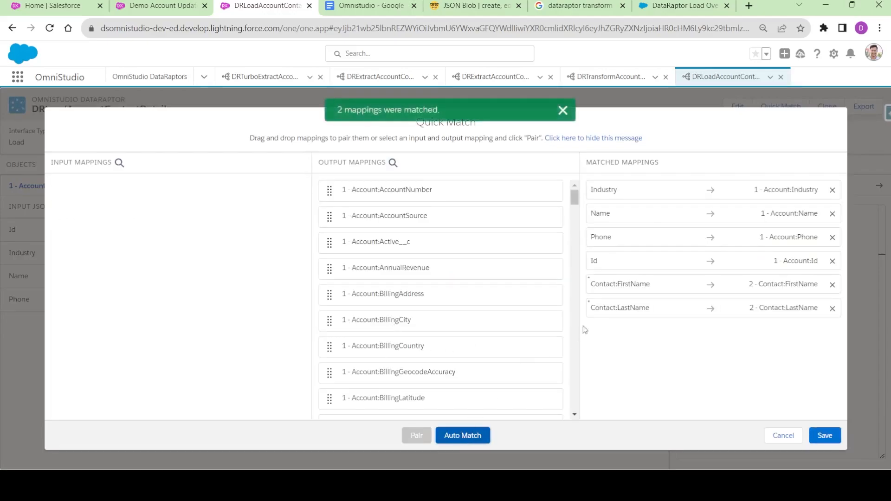
{"action": "left_click", "coordinate": [824, 436]}
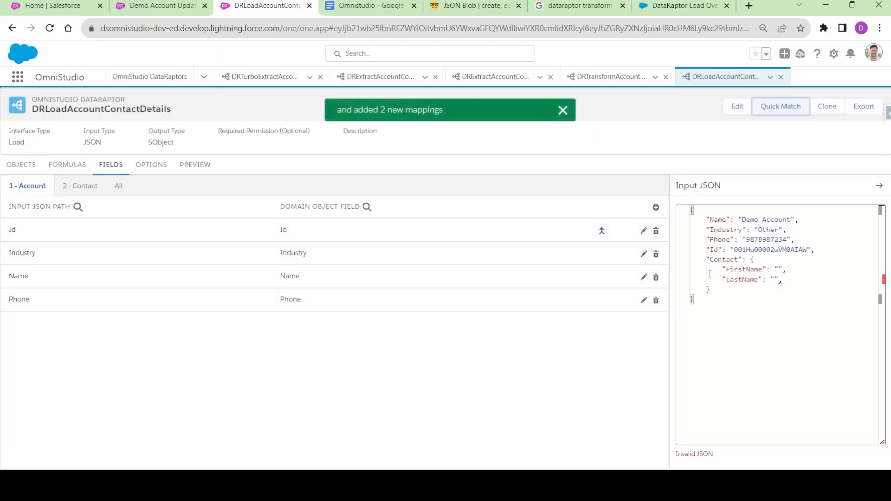
{"action": "left_click", "coordinate": [783, 280]}
{"action": "key", "text": "BackSpace"}
{"action": "left_click_drag", "start_coordinate": [690, 316], "coordinate": [697, 199]}
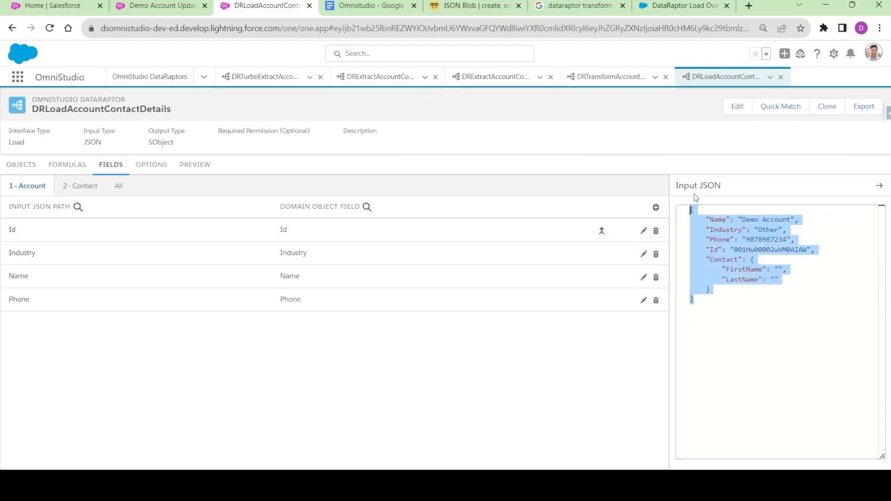
- In the preview input, set the Contact FirstName to 'Demo' and LastName to 'Contact'
{"action": "left_click", "coordinate": [209, 168]}
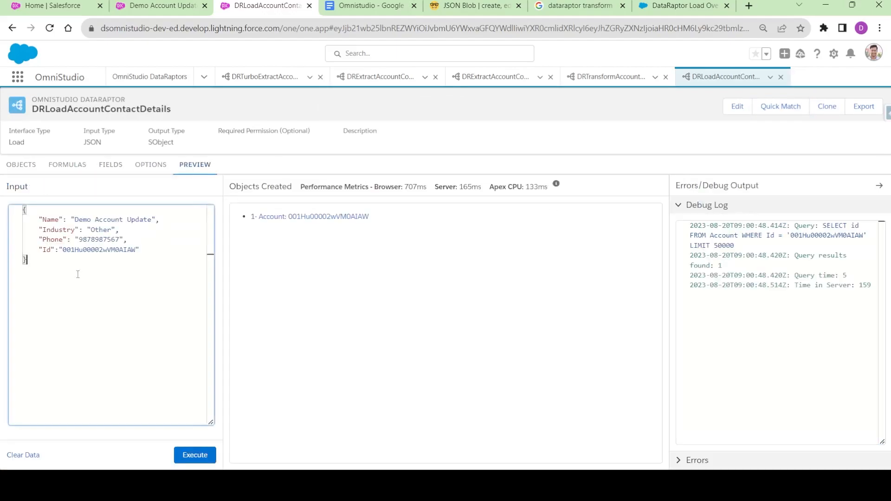
{"action": "left_click", "coordinate": [113, 263]}
{"action": "left_click", "coordinate": [112, 269]}
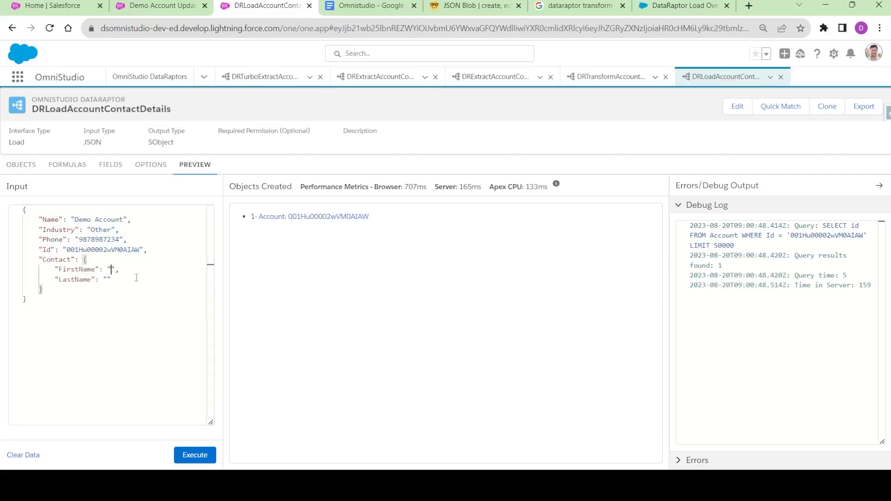
{"action": "type", "text": "Demo"}
{"action": "left_click", "coordinate": [110, 280]}
{"action": "type", "text": "Contacts"}
{"action": "key", "text": "BackSpace"}
- Show the 2 - Contact mappings and add an empty "AccountId" key after LastName in the Input JSON
{"action": "left_click", "coordinate": [70, 166]}
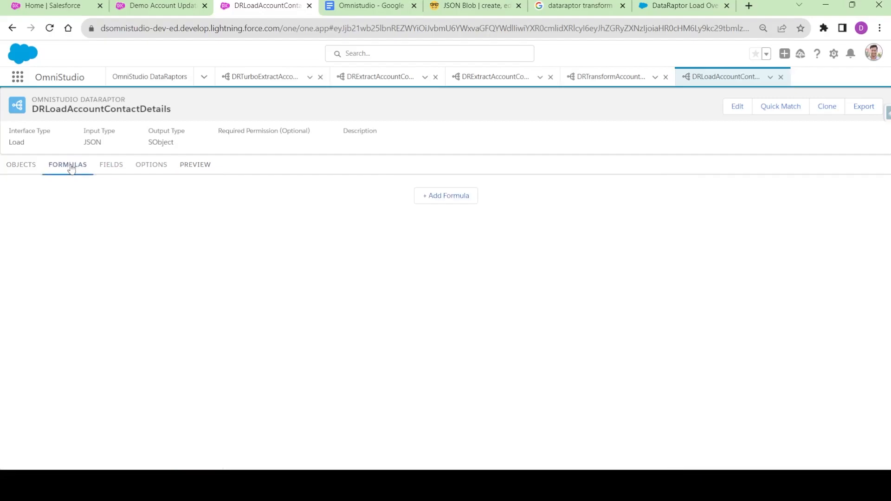
{"action": "left_click", "coordinate": [110, 167]}
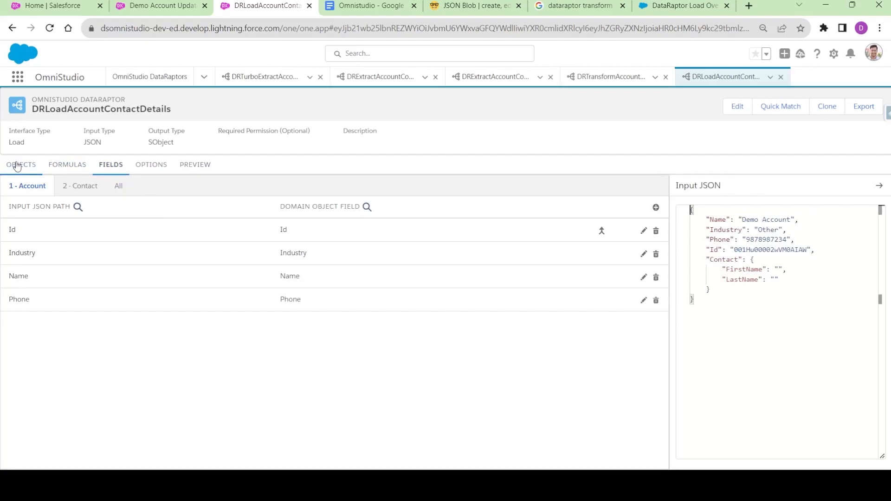
{"action": "left_click", "coordinate": [81, 186]}
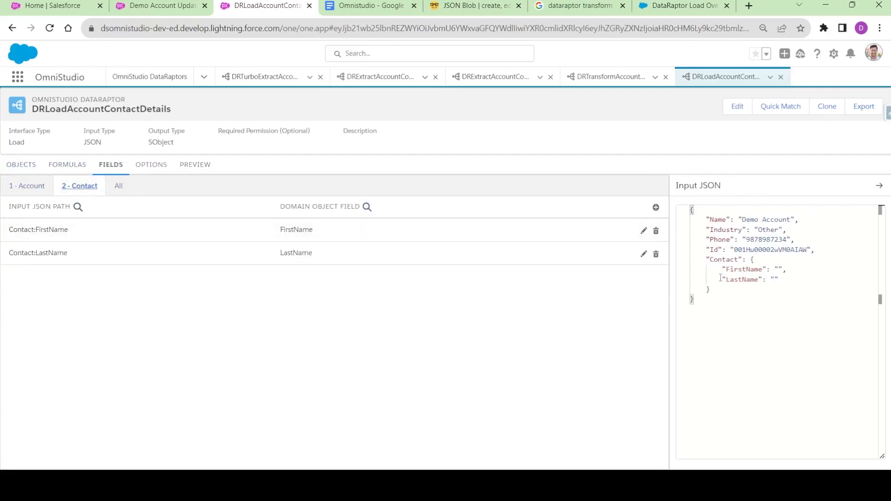
{"action": "left_click", "coordinate": [786, 279]}
{"action": "key", "text": "Return"}
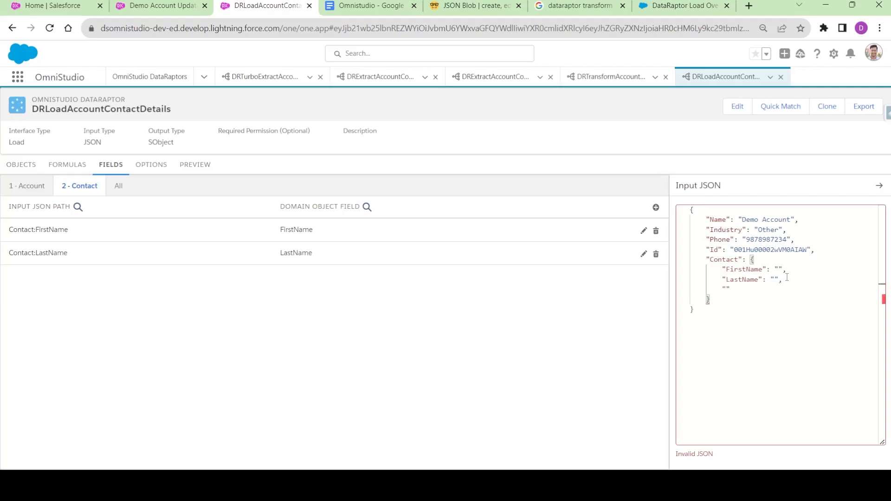
{"action": "type", "text": "AccountId\":\""}
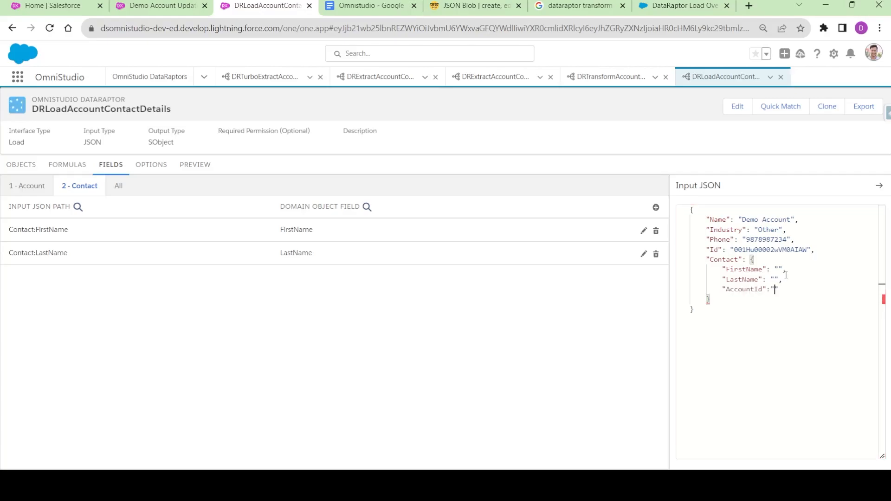
- Auto Match Contact:AccountId to its Contact field and save the mapping
{"action": "left_click", "coordinate": [781, 106]}
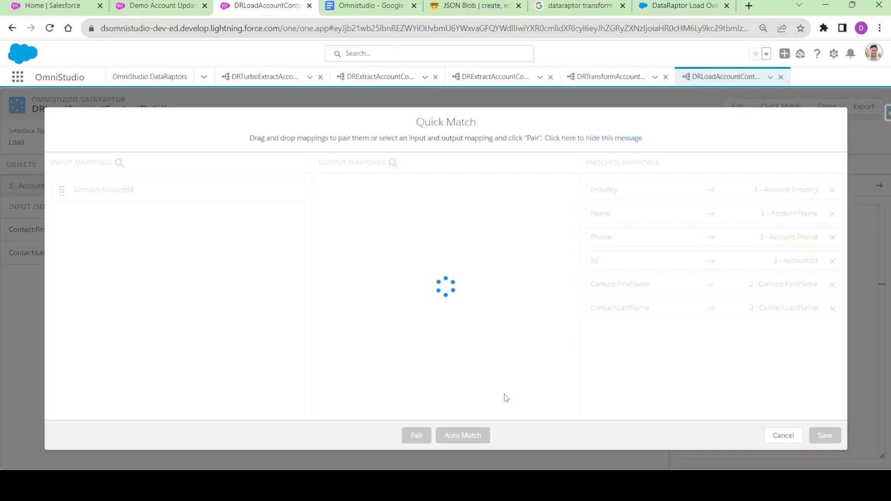
{"action": "left_click", "coordinate": [463, 436]}
{"action": "left_click", "coordinate": [825, 436]}
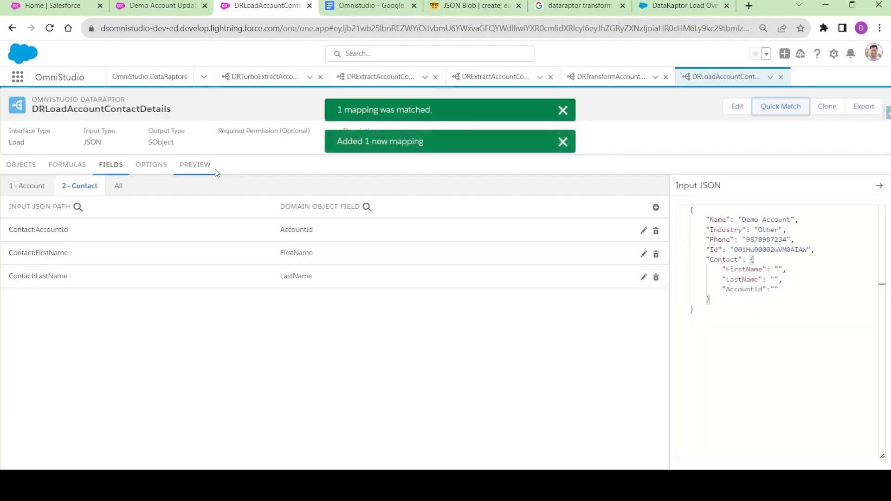
- Copy the account Id line into the preview's Contact block and execute the load, creating a Contact
{"action": "left_click", "coordinate": [200, 166]}
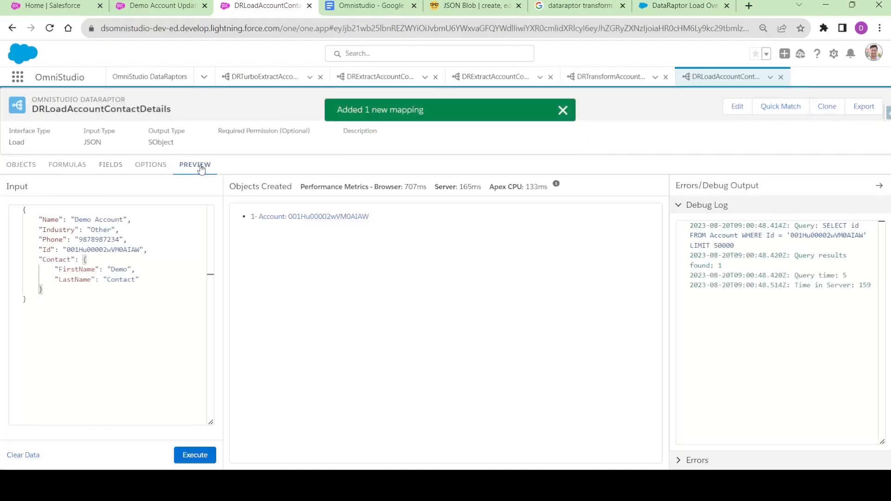
{"action": "double_click", "coordinate": [119, 279]}
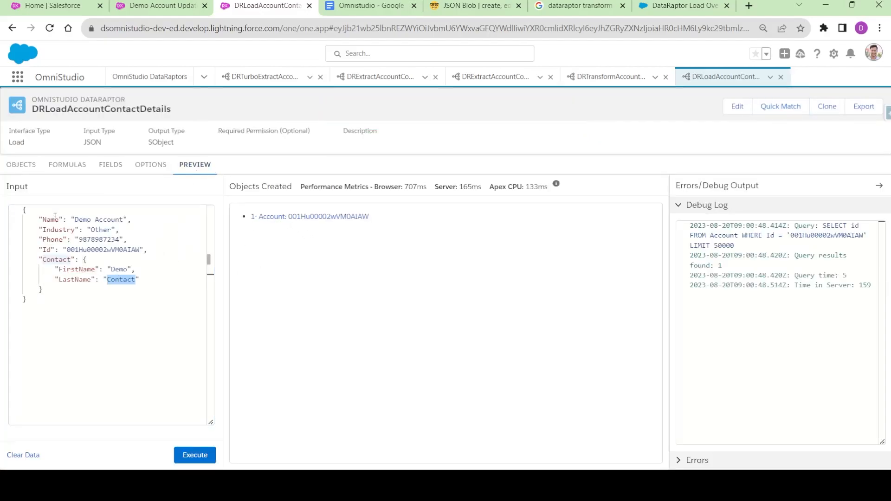
{"action": "left_click_drag", "start_coordinate": [40, 250], "coordinate": [154, 250]}
{"action": "key", "text": "ctrl+c"}
{"action": "left_click", "coordinate": [151, 280]}
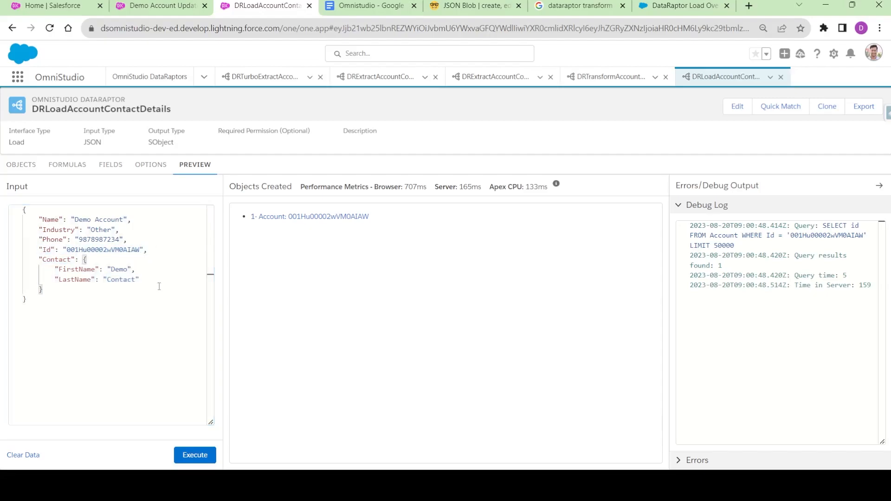
{"action": "key", "text": "Return"}
{"action": "key", "text": "ctrl+v"}
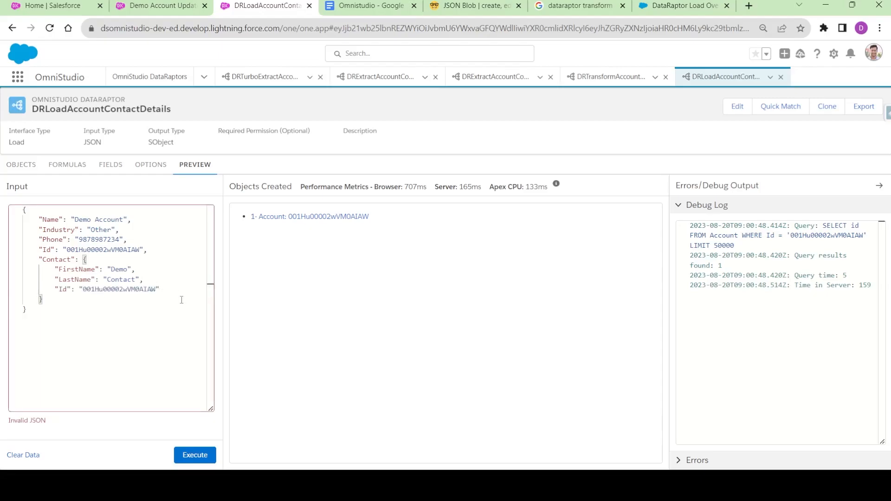
{"action": "key", "text": "BackSpace"}
{"action": "double_click", "coordinate": [117, 270]}
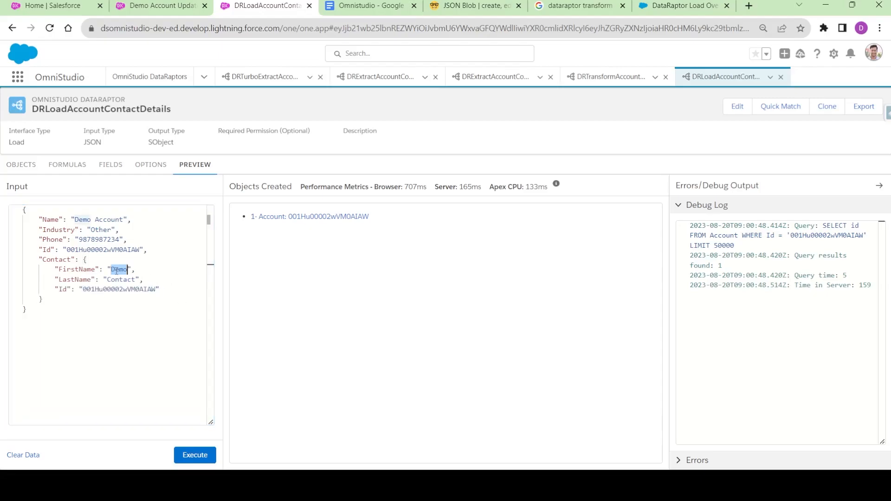
{"action": "double_click", "coordinate": [106, 290]}
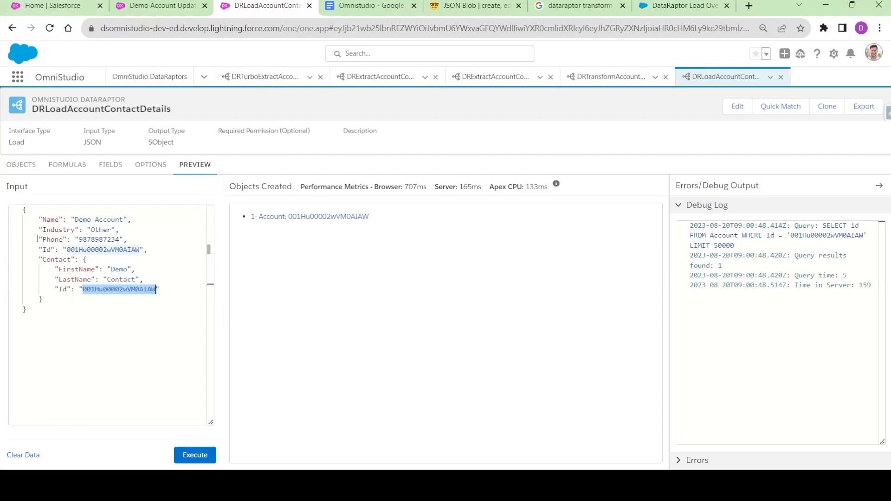
{"action": "left_click", "coordinate": [193, 456]}
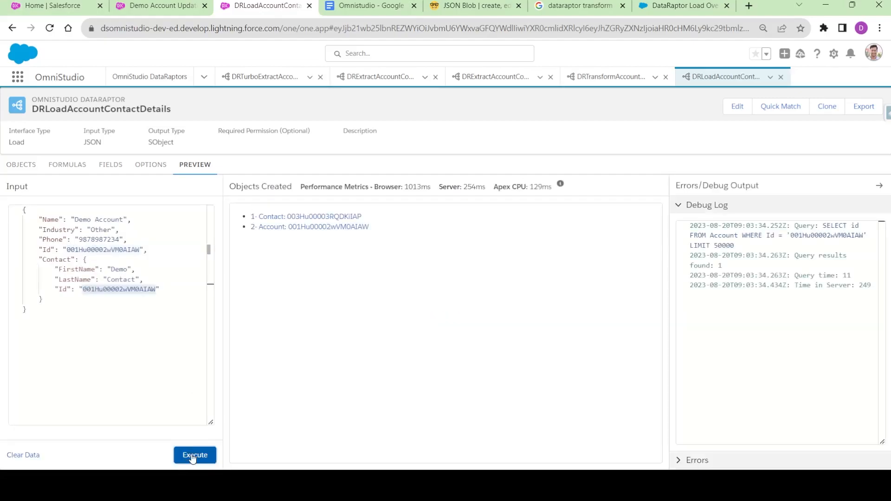
- Open Demo Account's Contacts list, refresh it, and confirm it still shows no contacts
{"action": "left_click", "coordinate": [268, 228]}
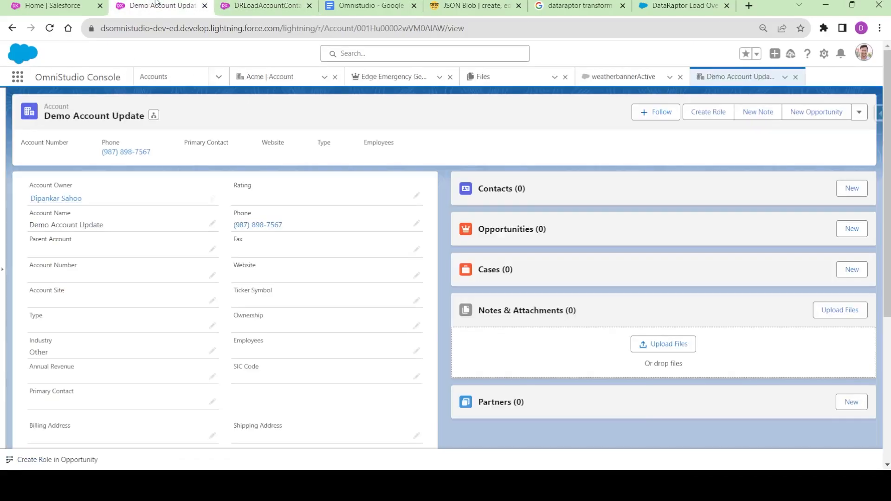
{"action": "left_click", "coordinate": [503, 189]}
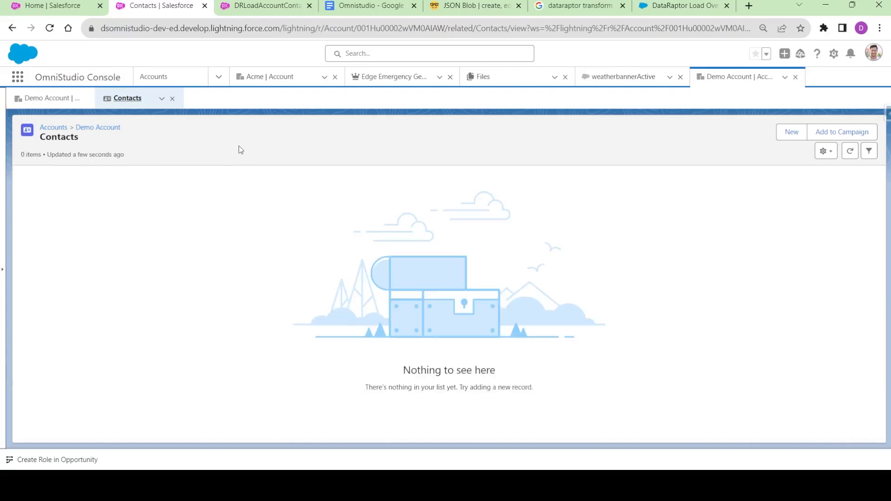
{"action": "left_click", "coordinate": [51, 99]}
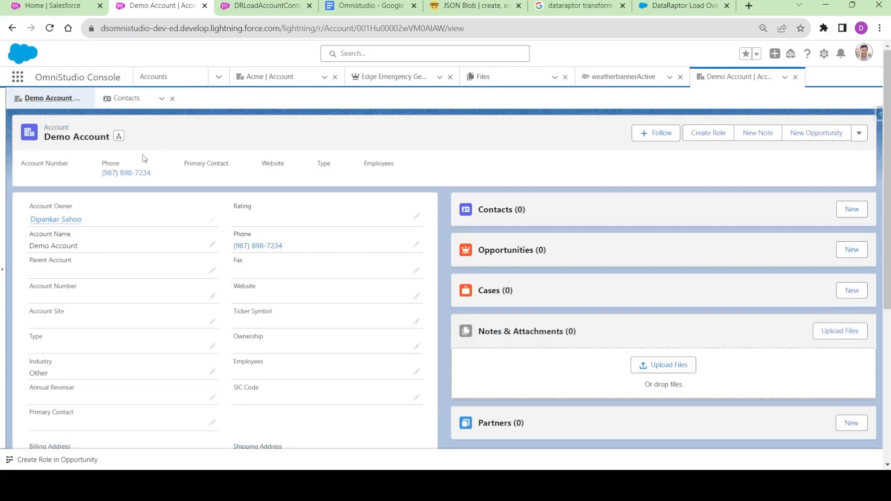
{"action": "left_click", "coordinate": [133, 99]}
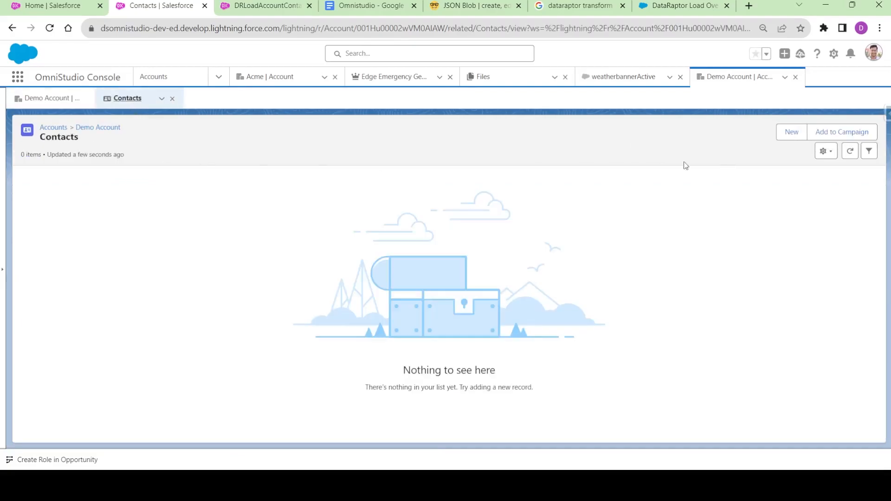
{"action": "left_click", "coordinate": [850, 152]}
{"action": "left_click", "coordinate": [850, 151]}
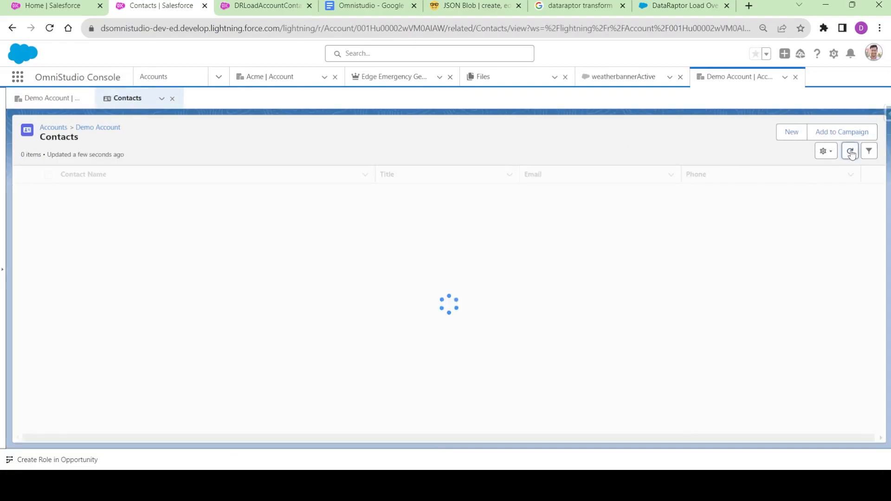
{"action": "left_click", "coordinate": [52, 99]}
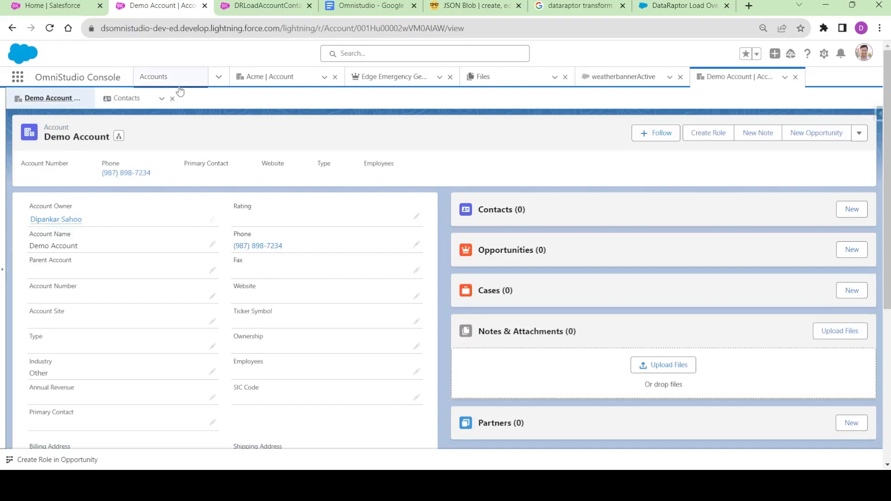
- Open Demo Contact from the Contacts list and confirm its Account Name is empty
{"action": "left_click", "coordinate": [221, 78]}
{"action": "left_click", "coordinate": [189, 121]}
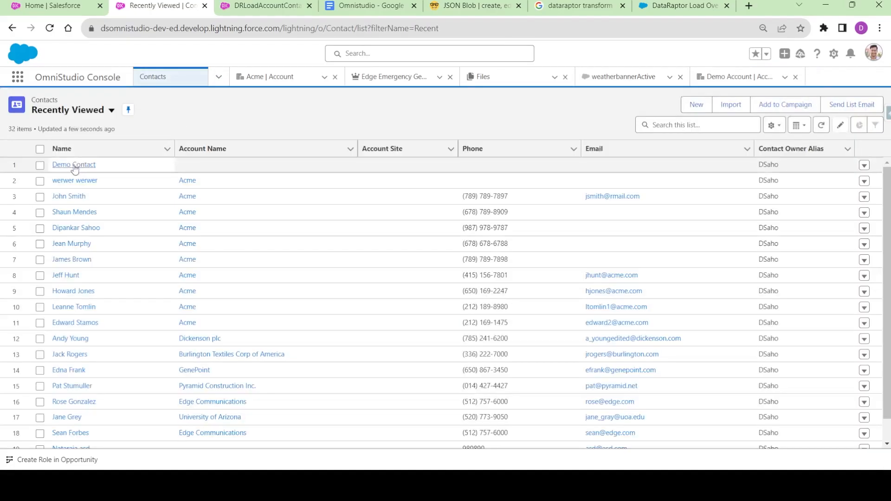
{"action": "left_click", "coordinate": [74, 165]}
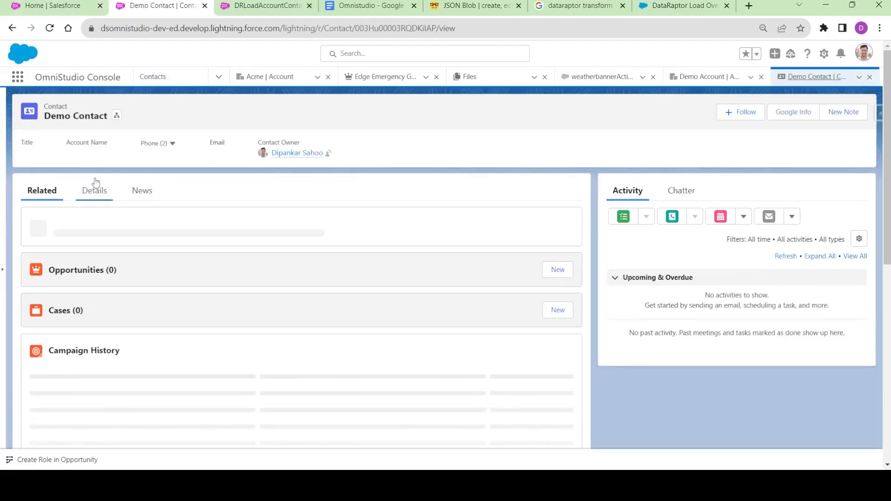
{"action": "left_click", "coordinate": [273, 8]}
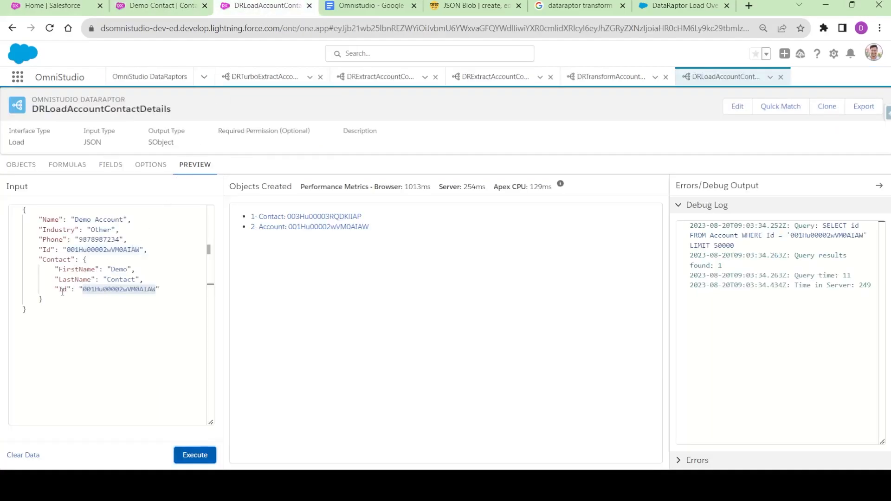
- Rename the Contact's "Id" key to "AccountId" in the preview input and rerun the load
{"action": "left_click", "coordinate": [112, 166]}
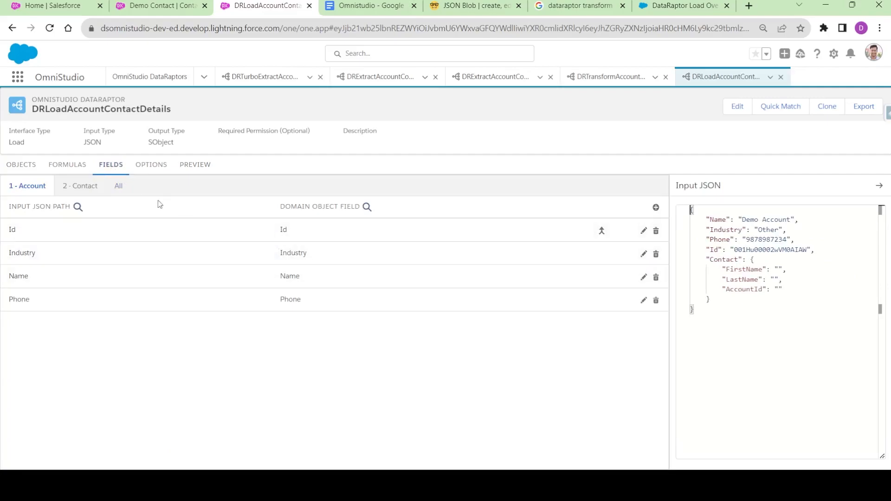
{"action": "left_click", "coordinate": [81, 187]}
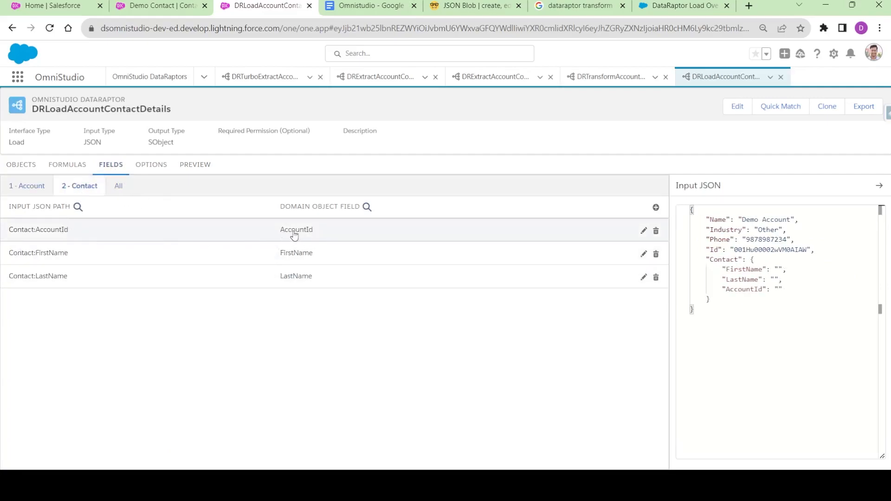
{"action": "double_click", "coordinate": [743, 289]}
{"action": "key", "text": "ctrl+c"}
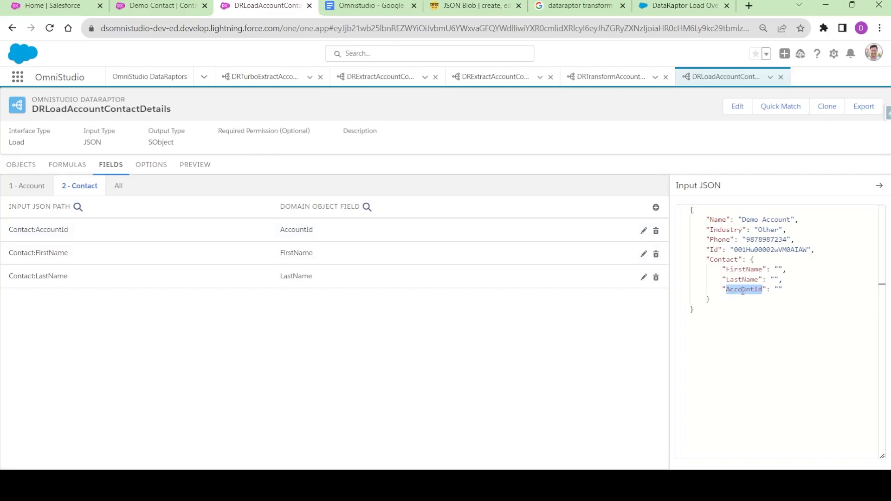
{"action": "left_click", "coordinate": [196, 166]}
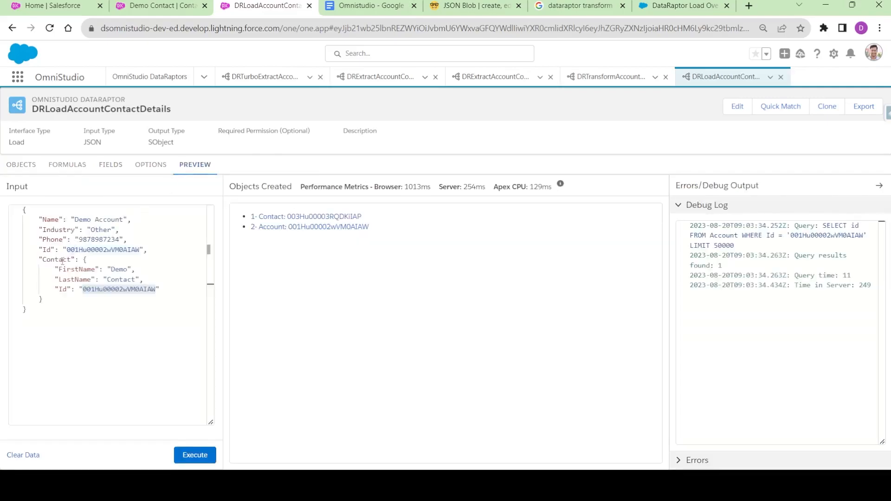
{"action": "double_click", "coordinate": [63, 290]}
{"action": "key", "text": "ctrl+v"}
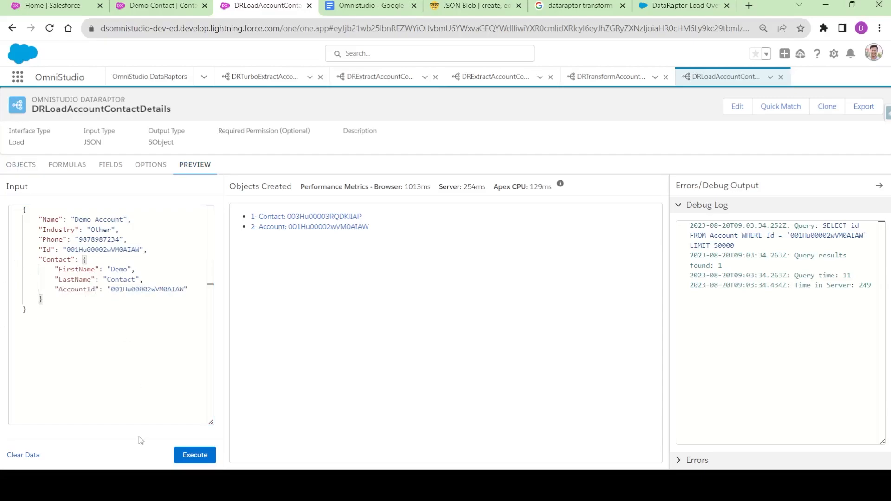
{"action": "left_click", "coordinate": [190, 457]}
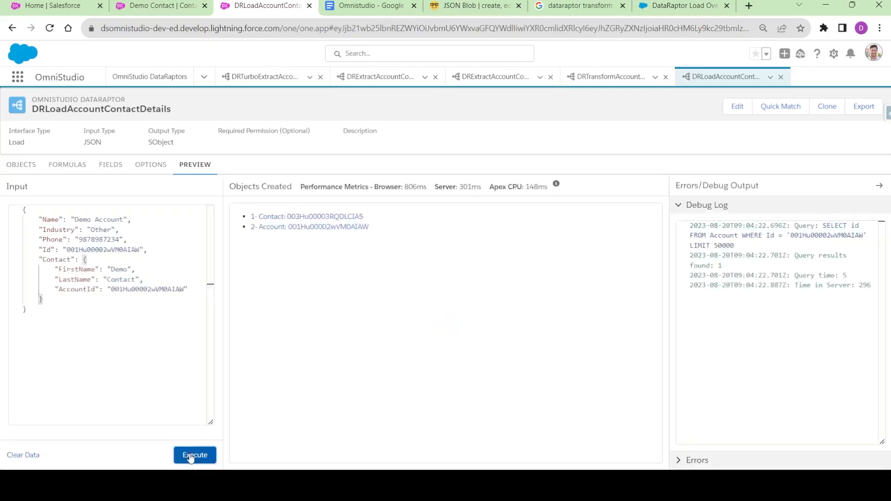
{"action": "left_click", "coordinate": [161, 6]}
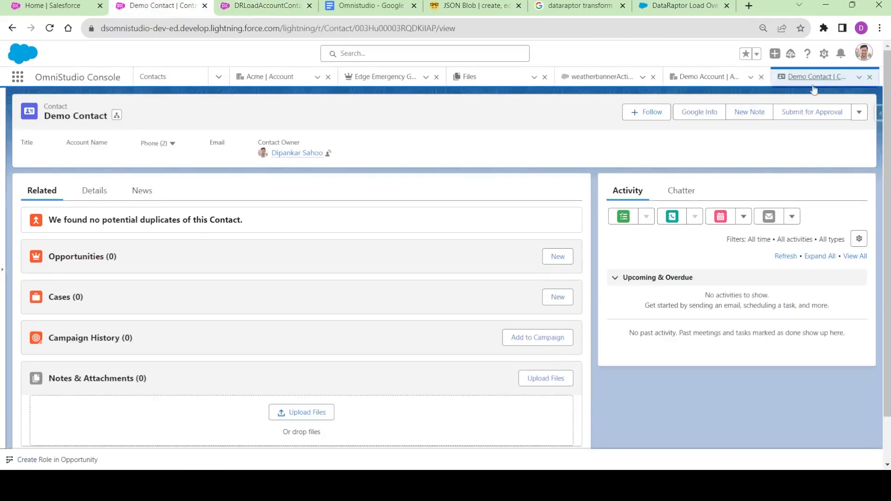
- Close the old Demo Contact tab and refresh Demo Account's contacts, confirming Demo Contact now appears
{"action": "left_click", "coordinate": [870, 77]}
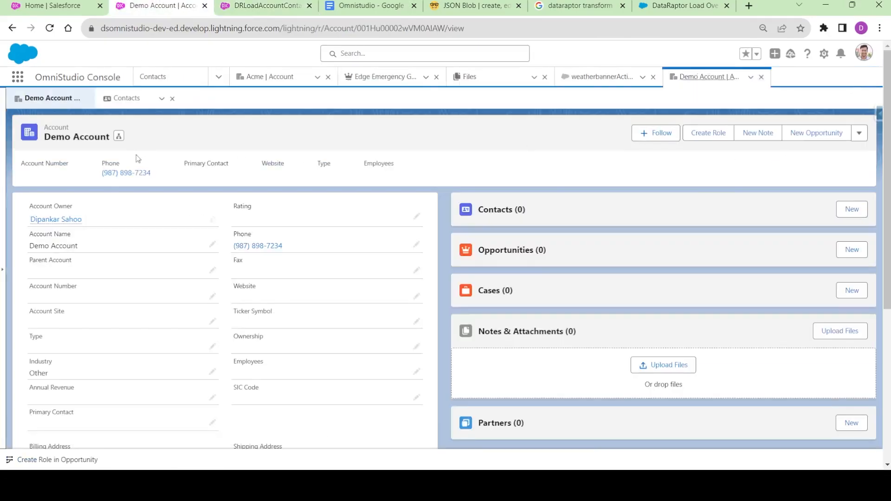
{"action": "left_click", "coordinate": [124, 98]}
{"action": "left_click", "coordinate": [850, 152]}
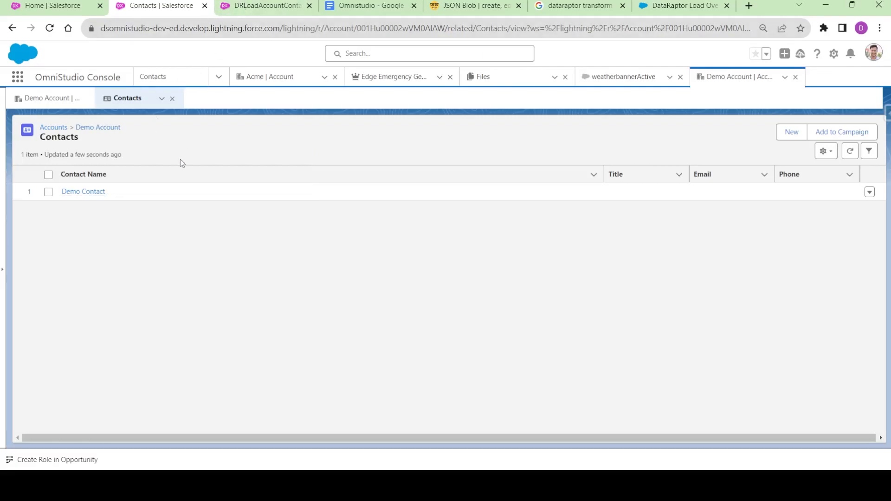
{"action": "left_click", "coordinate": [232, 4]}
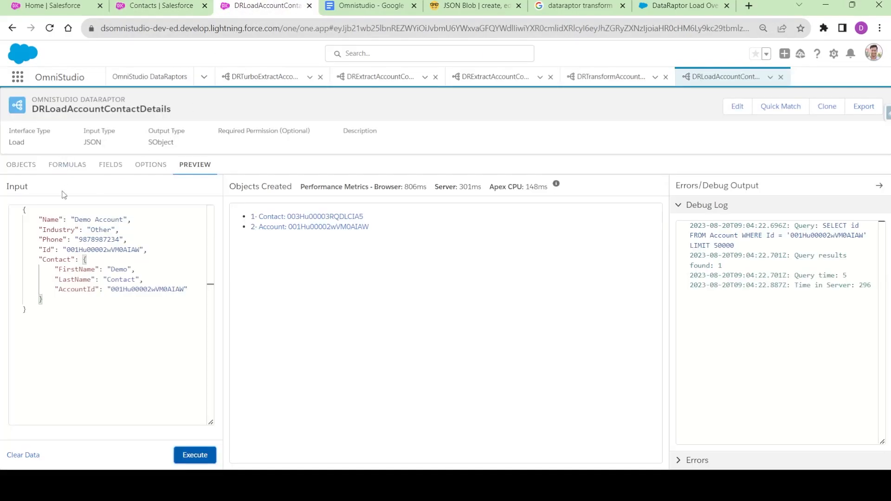
- Delete the AccountId line and the trailing comma from the Contact preview input
{"action": "left_click_drag", "start_coordinate": [193, 292], "coordinate": [11, 292]}
{"action": "key", "text": "BackSpace"}
{"action": "key", "text": "BackSpace"}
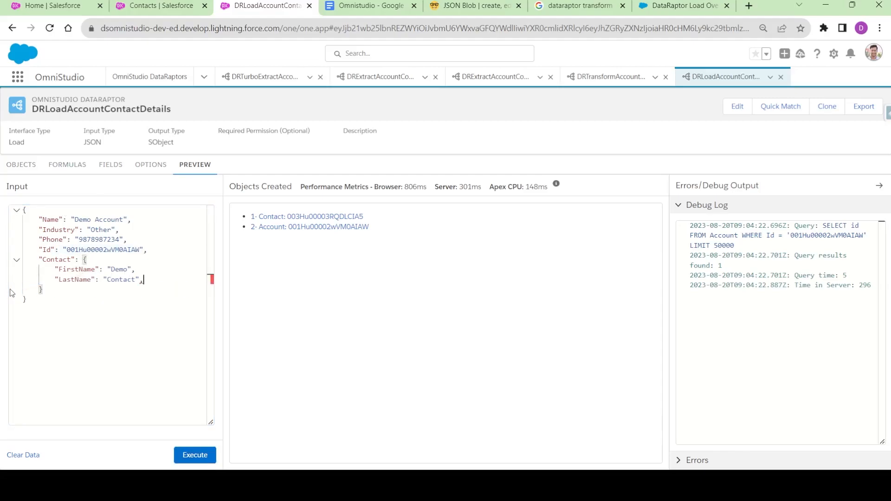
{"action": "key", "text": "BackSpace"}
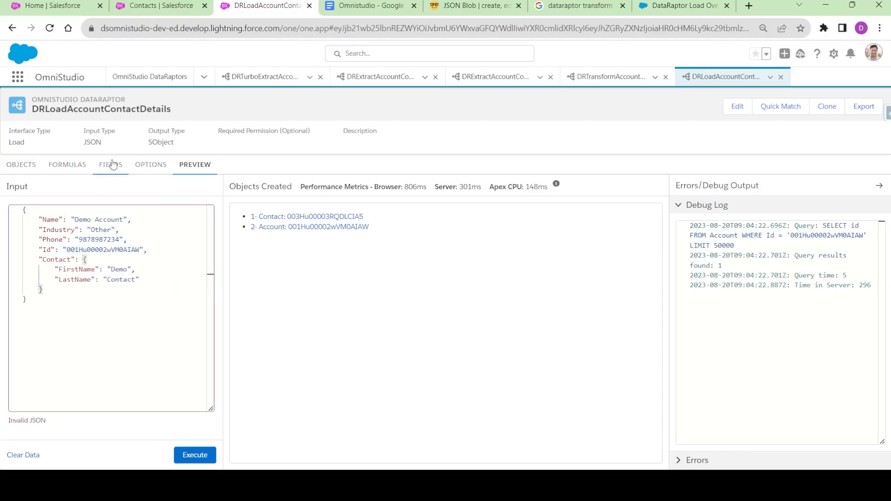
- Delete the AccountId field mapping from the 2 - Contact object
{"action": "left_click", "coordinate": [111, 165]}
{"action": "left_click", "coordinate": [80, 186]}
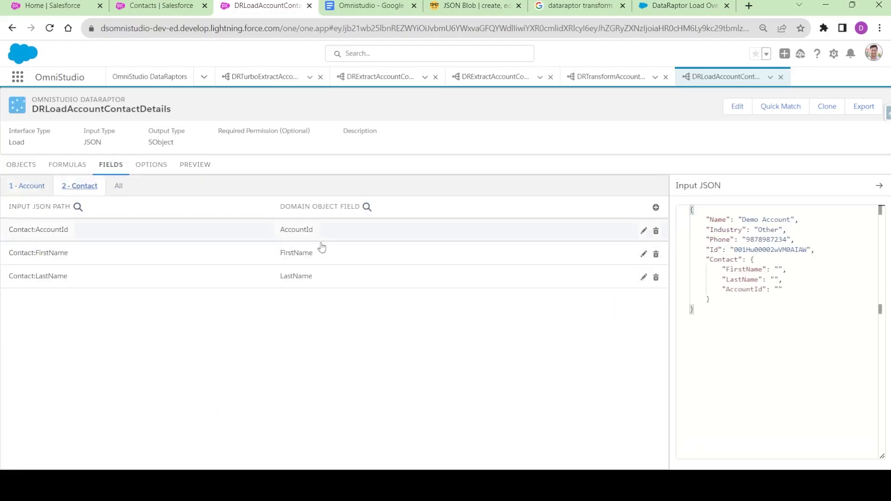
{"action": "left_click", "coordinate": [657, 231]}
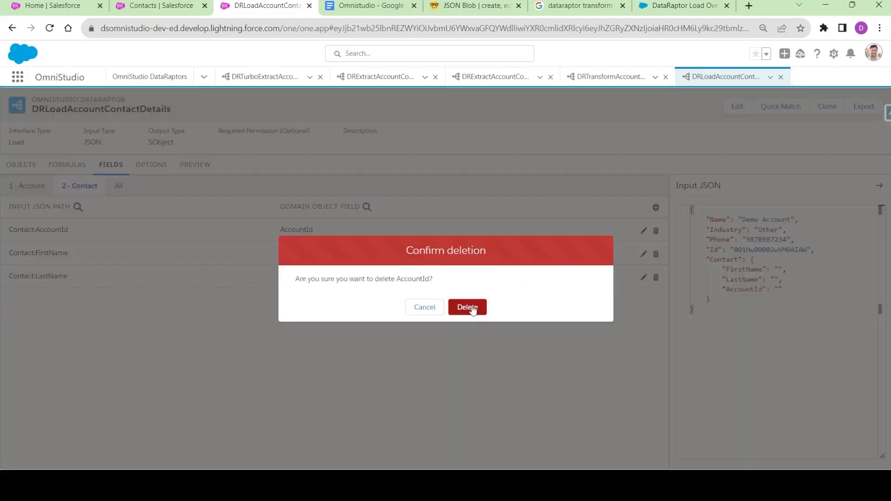
{"action": "left_click", "coordinate": [468, 307]}
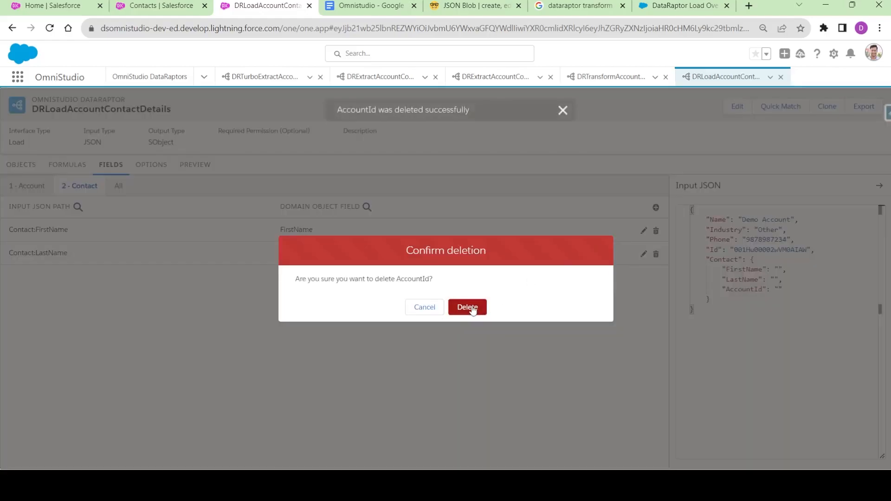
{"action": "left_click", "coordinate": [425, 308]}
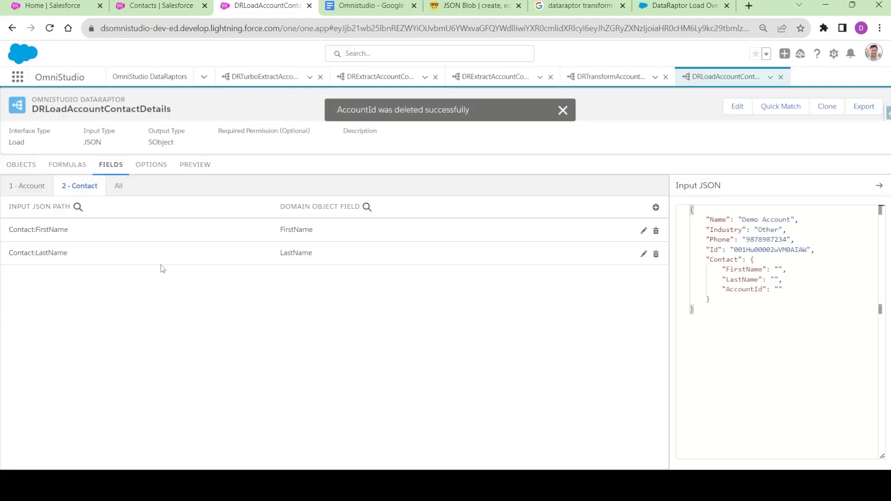
- Link Contact's AccountId to the '1 - Account' object's Id field, then return to the preview
{"action": "left_click", "coordinate": [18, 166]}
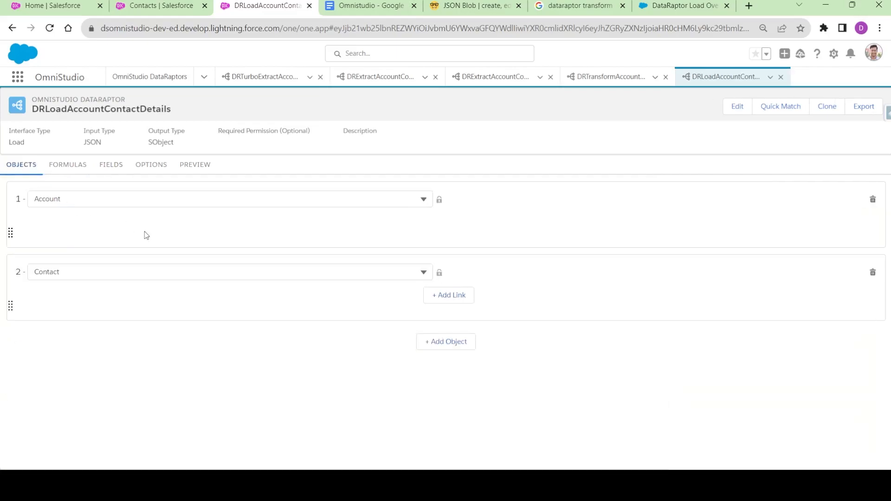
{"action": "left_click", "coordinate": [452, 297]}
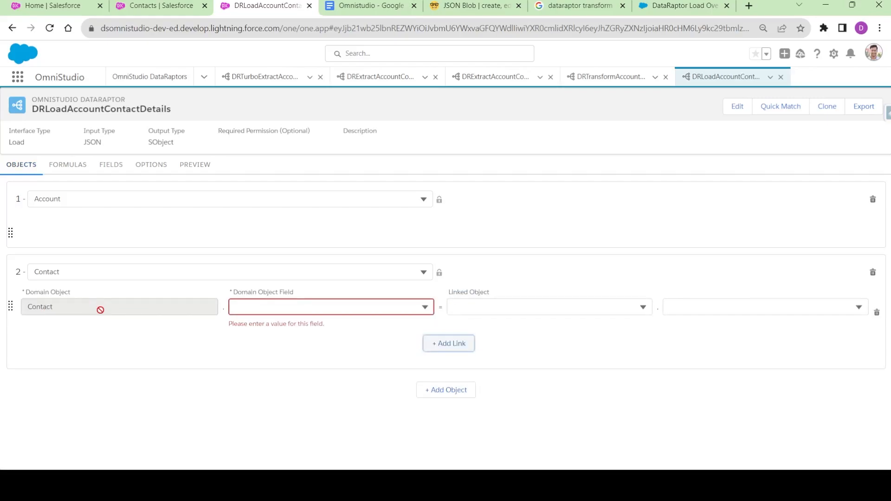
{"action": "left_click", "coordinate": [287, 311]}
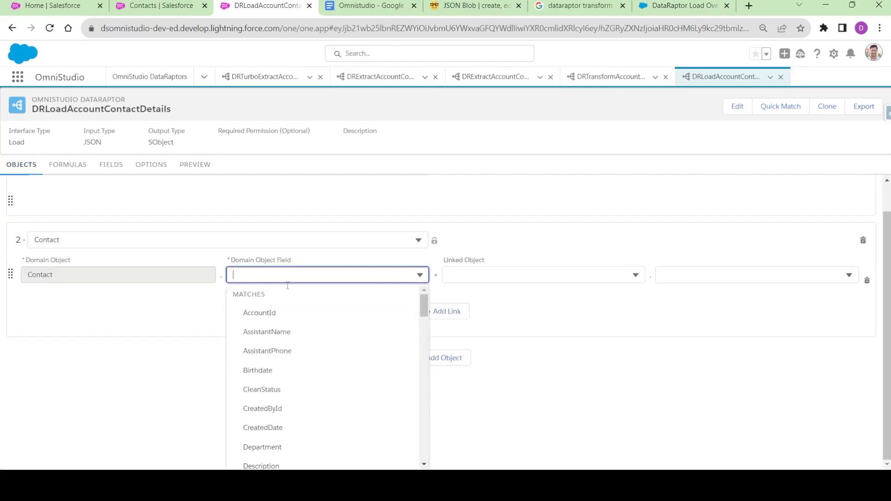
{"action": "left_click", "coordinate": [271, 317]}
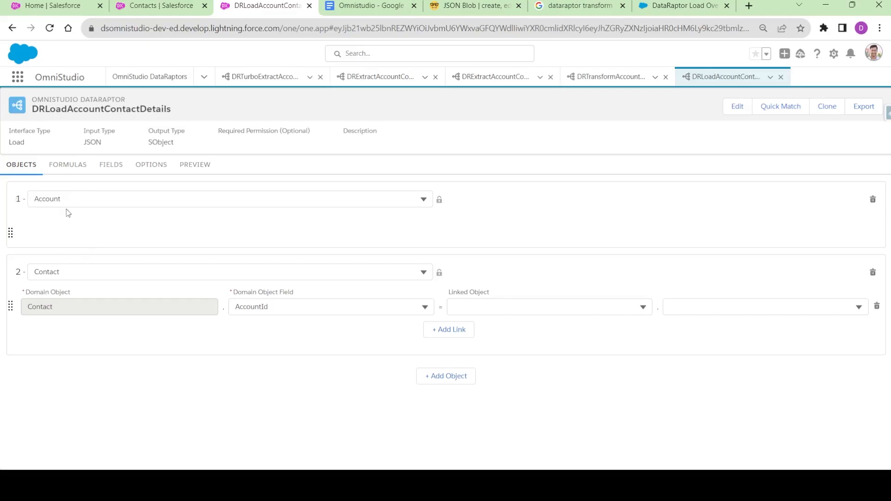
{"action": "left_click", "coordinate": [494, 308]}
{"action": "left_click", "coordinate": [483, 330]}
{"action": "left_click", "coordinate": [240, 307]}
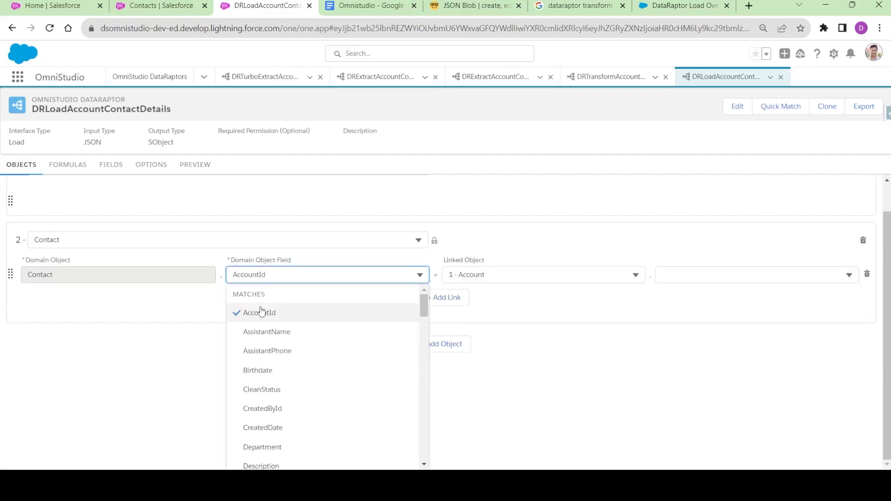
{"action": "left_click", "coordinate": [495, 242]}
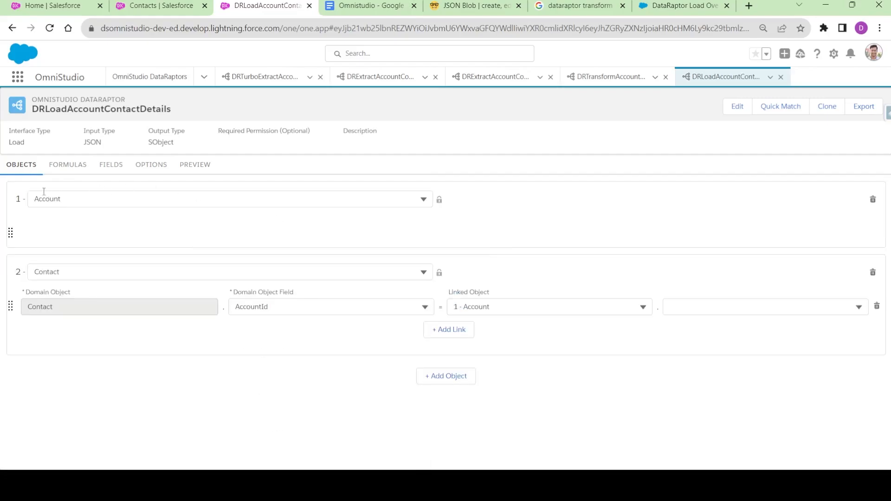
{"action": "left_click", "coordinate": [693, 307]}
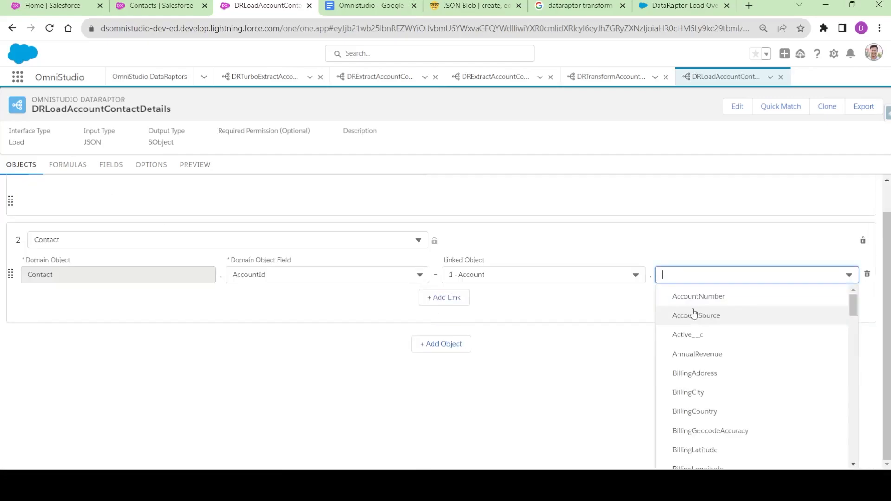
{"action": "scroll", "coordinate": [693, 325], "scroll_direction": "down", "scroll_amount": 6}
{"action": "left_click", "coordinate": [694, 340]}
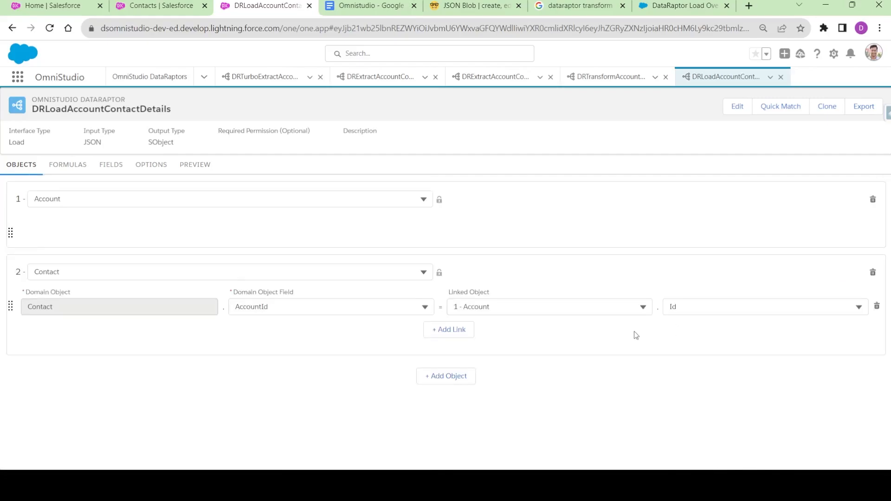
{"action": "left_click", "coordinate": [197, 168]}
- Edit the preview input JSON so FirstName reads 'New Demo' and LastName reads 'Contact 2'
{"action": "left_click", "coordinate": [134, 279]}
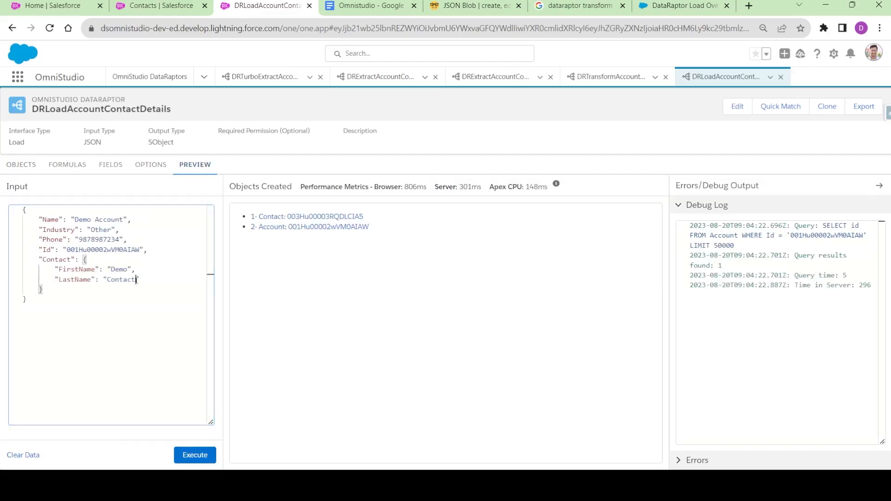
{"action": "type", "text": "Updated"}
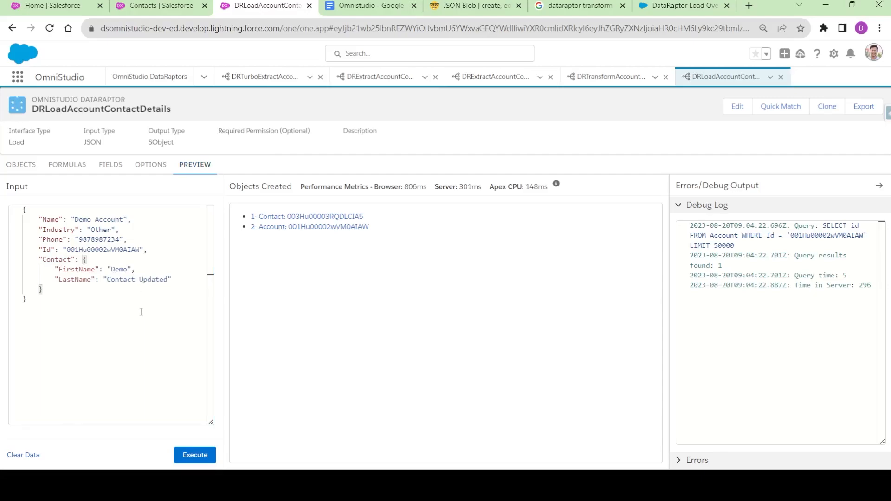
{"action": "left_click", "coordinate": [141, 311]}
{"action": "left_click_drag", "start_coordinate": [46, 291], "coordinate": [39, 259]}
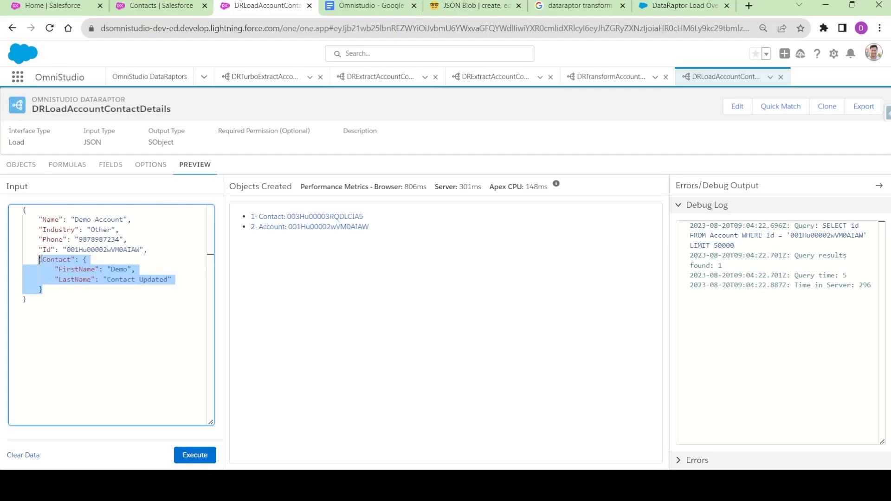
{"action": "double_click", "coordinate": [116, 280]}
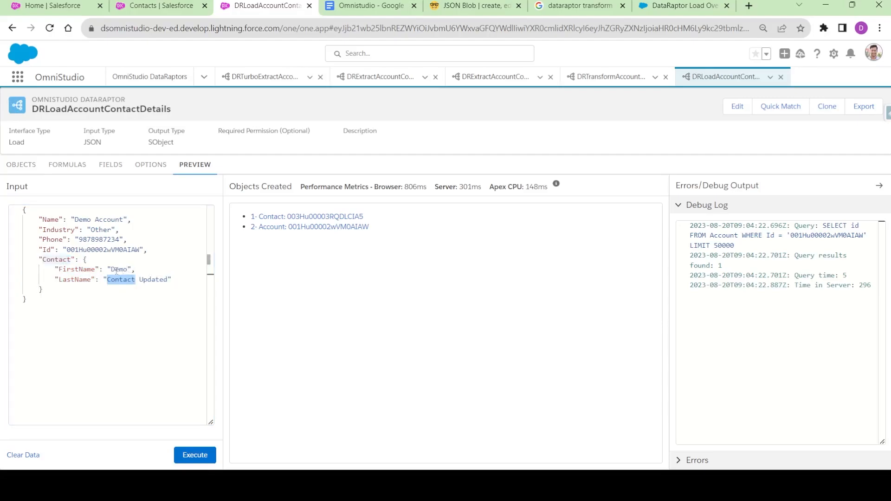
{"action": "double_click", "coordinate": [154, 280]}
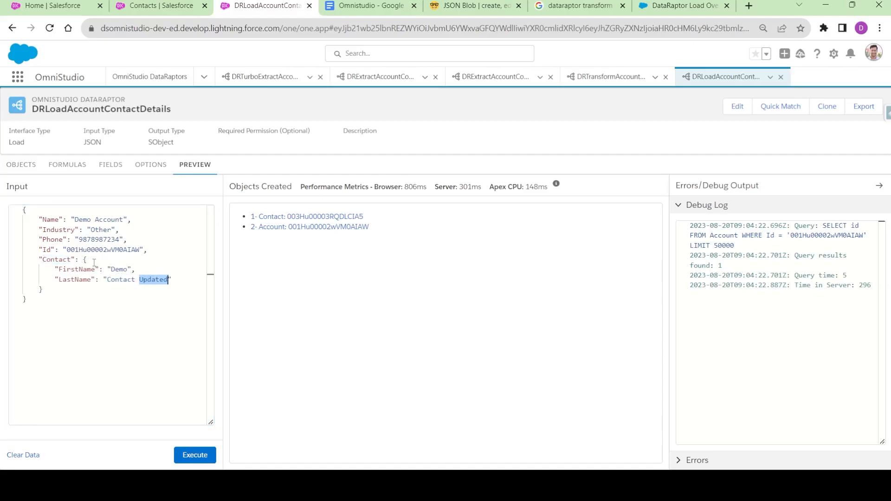
{"action": "double_click", "coordinate": [116, 269]}
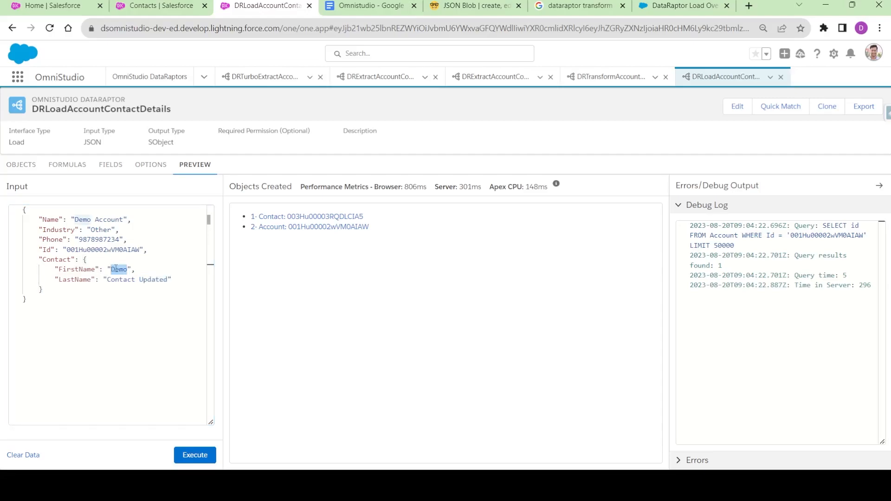
{"action": "key", "text": "Left"}
{"action": "type", "text": "New"}
{"action": "double_click", "coordinate": [158, 280]}
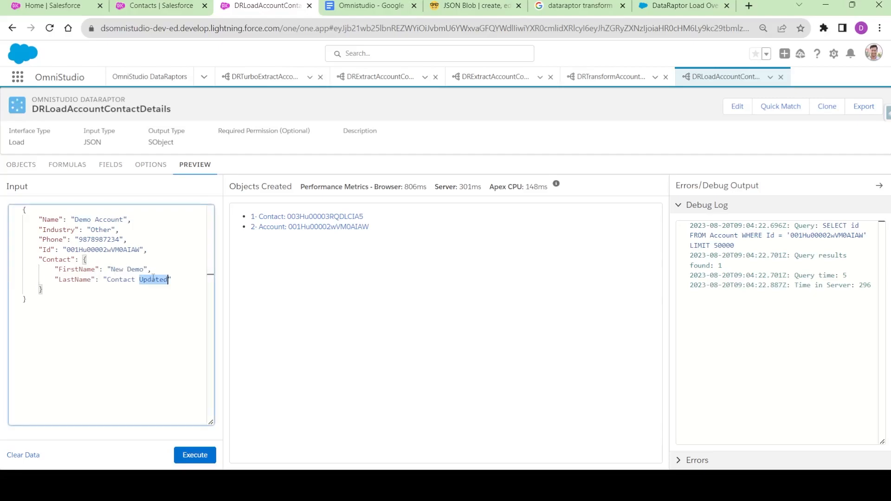
{"action": "key", "text": "BackSpace"}
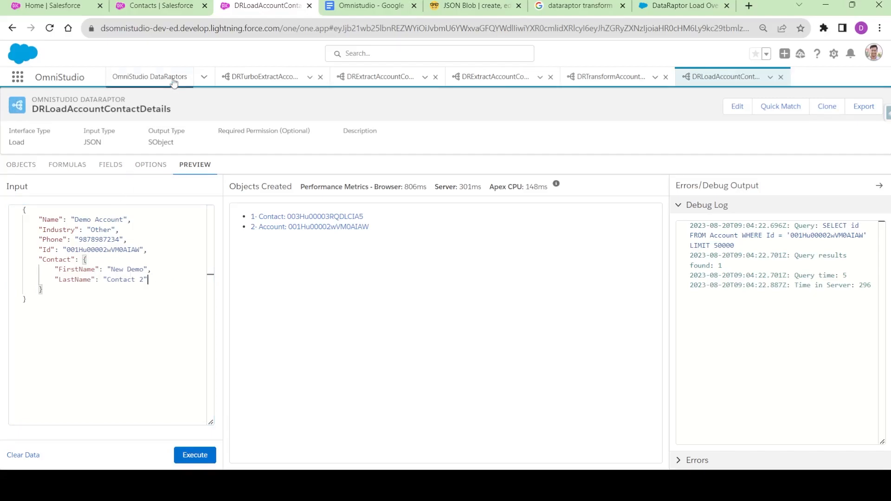
- Check the Demo Account contacts list before running the load
{"action": "left_click", "coordinate": [173, 10]}
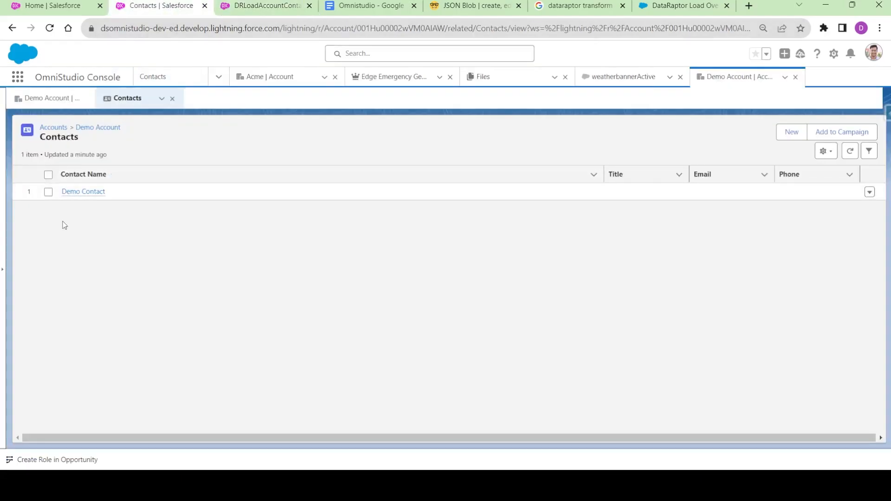
{"action": "left_click", "coordinate": [288, 4]}
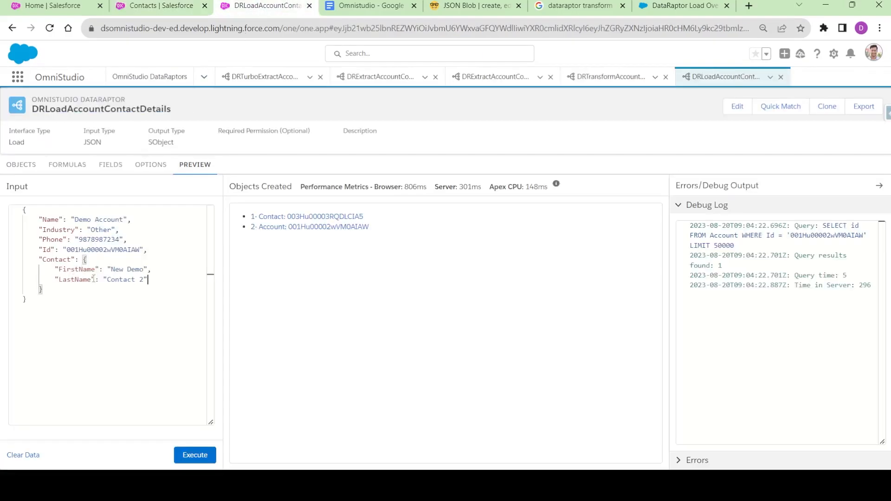
{"action": "left_click", "coordinate": [154, 6]}
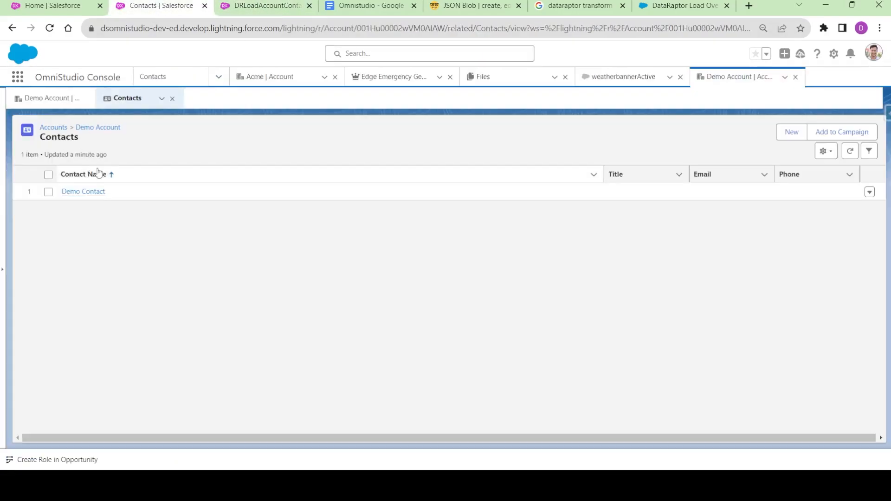
{"action": "left_click", "coordinate": [260, 5]}
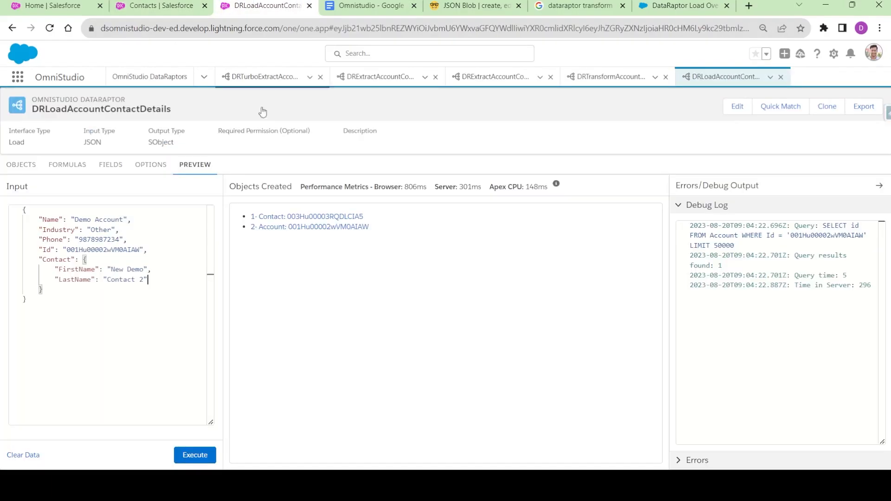
- Execute the load and refresh Demo Account's contacts to show New Demo Contact 2
{"action": "left_click", "coordinate": [193, 456]}
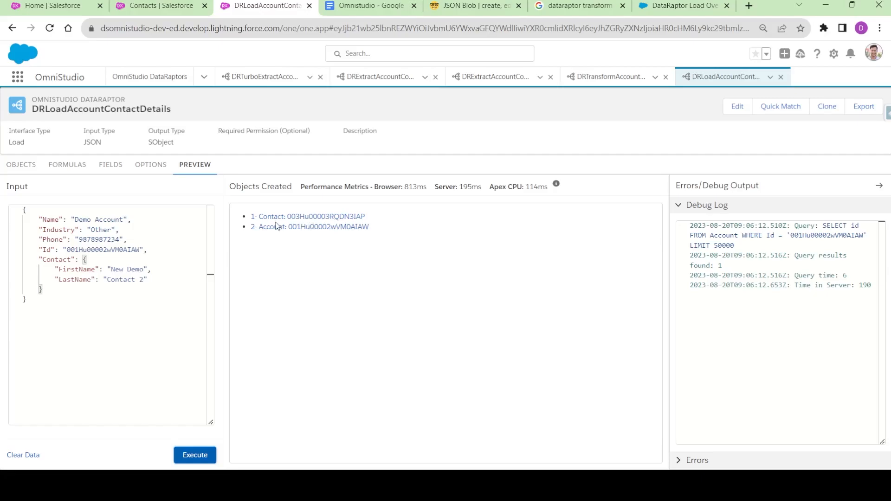
{"action": "left_click", "coordinate": [160, 7]}
{"action": "left_click", "coordinate": [850, 152]}
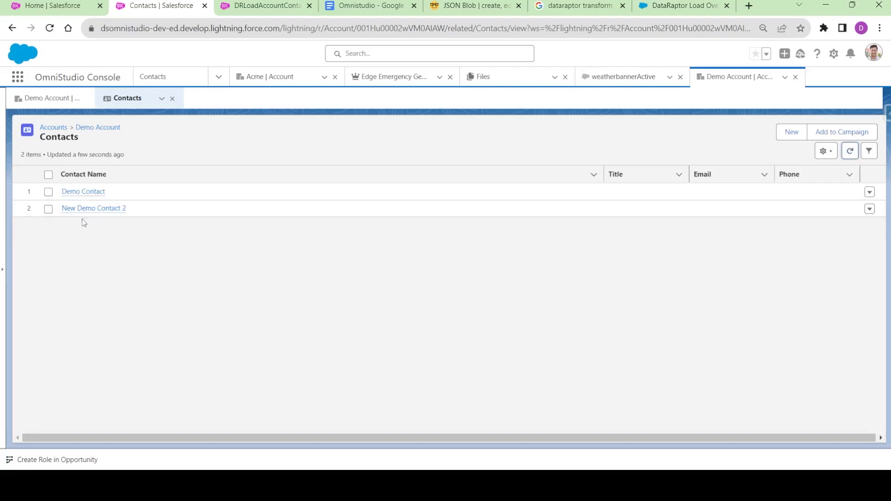
{"action": "mouse_move", "coordinate": [108, 212]}
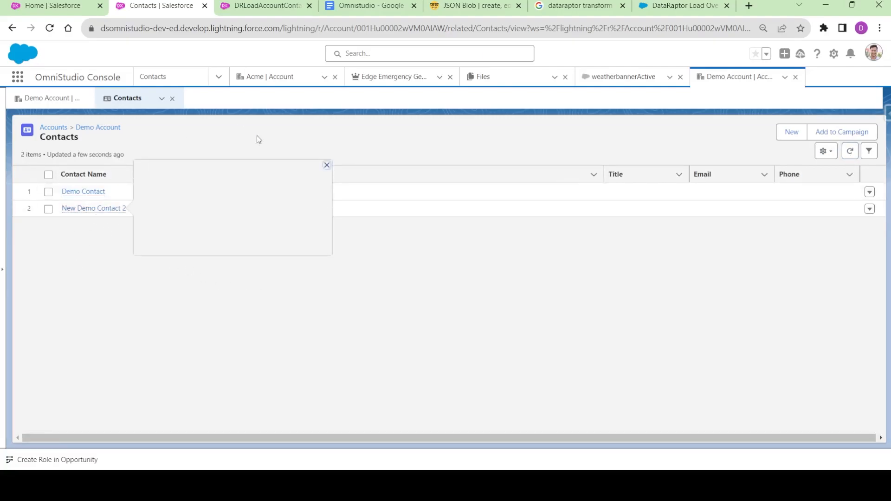
{"action": "left_click", "coordinate": [261, 6]}
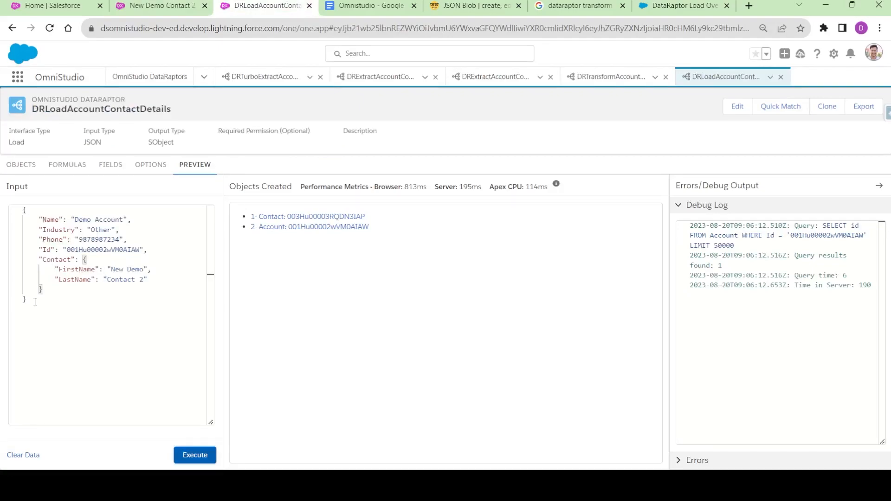
- Copy the entire Acme input JSON from DRTransformAccountContactDetails's preview and return to DRLoadAccountContactDetails
{"action": "left_click_drag", "start_coordinate": [34, 302], "coordinate": [23, 214]}
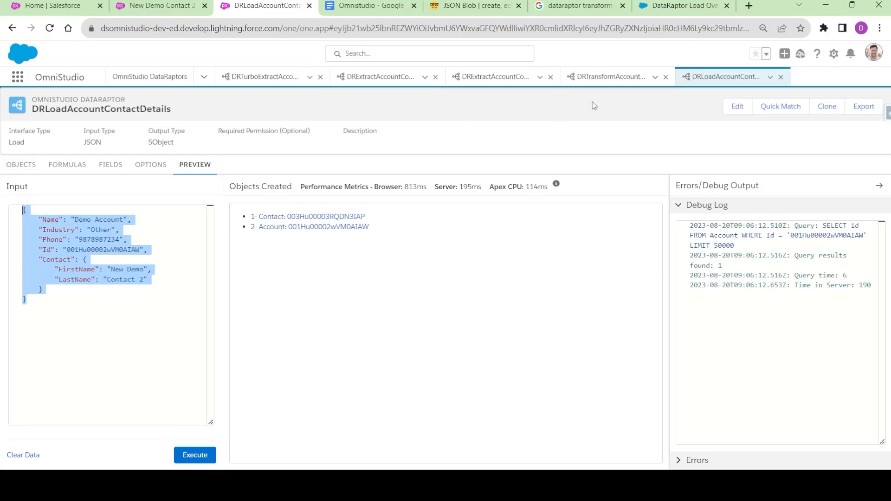
{"action": "left_click", "coordinate": [611, 77]}
{"action": "left_click", "coordinate": [129, 312]}
{"action": "key", "text": "ctrl+a"}
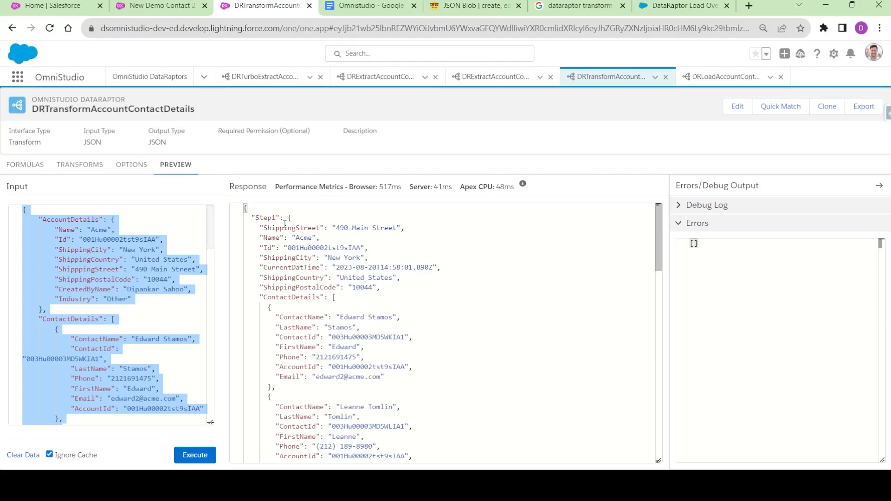
{"action": "scroll", "coordinate": [288, 288], "scroll_direction": "down", "scroll_amount": 4}
{"action": "scroll", "coordinate": [290, 301], "scroll_direction": "down", "scroll_amount": 1}
{"action": "double_click", "coordinate": [294, 258]}
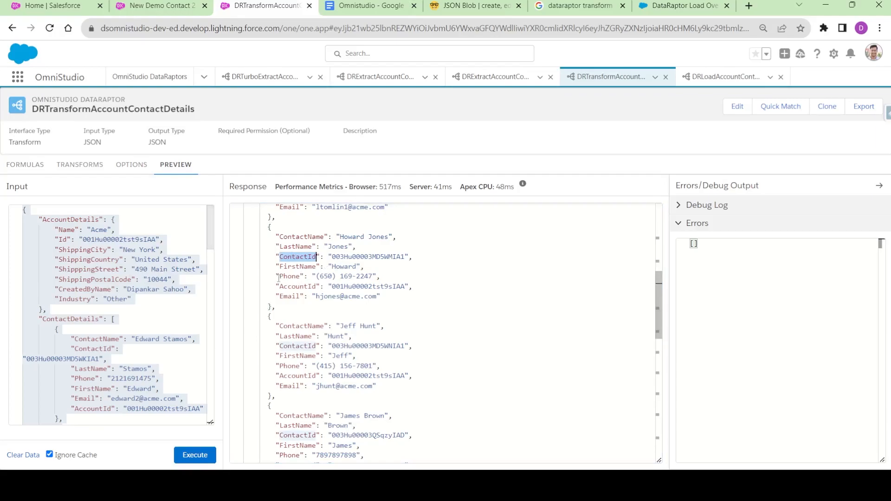
{"action": "left_click", "coordinate": [148, 290]}
{"action": "key", "text": "ctrl+a"}
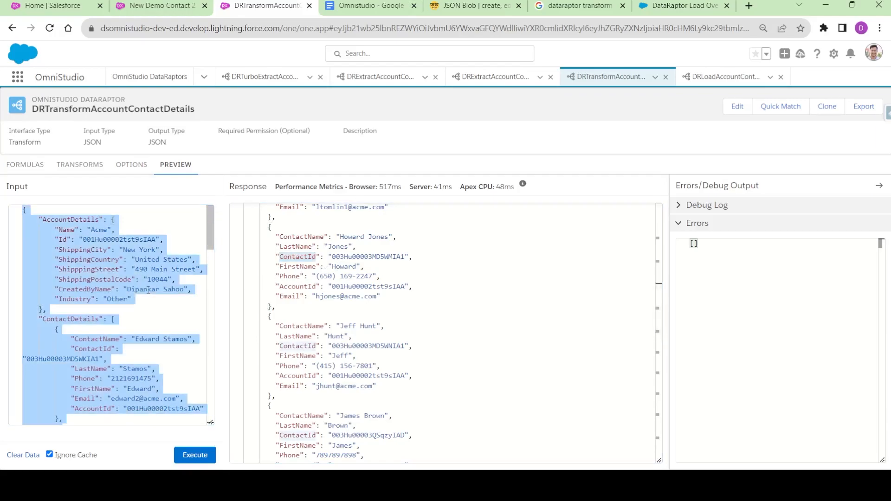
{"action": "left_click", "coordinate": [718, 78]}
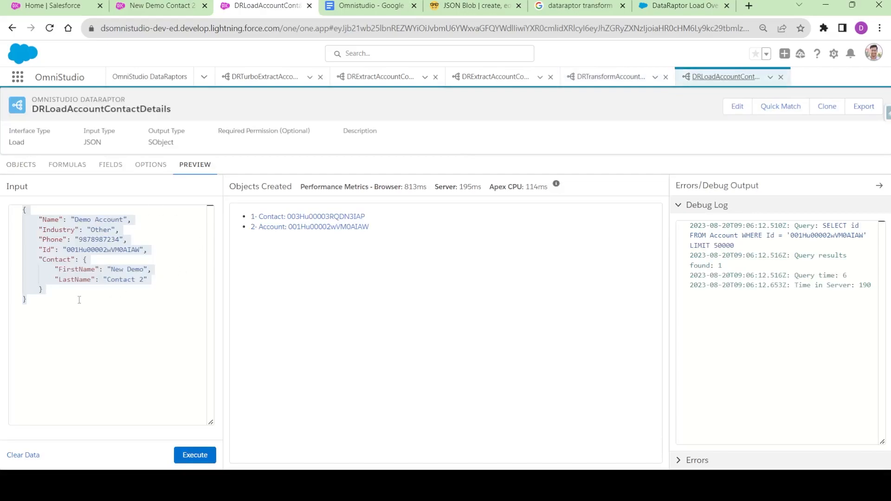
{"action": "left_click", "coordinate": [77, 257]}
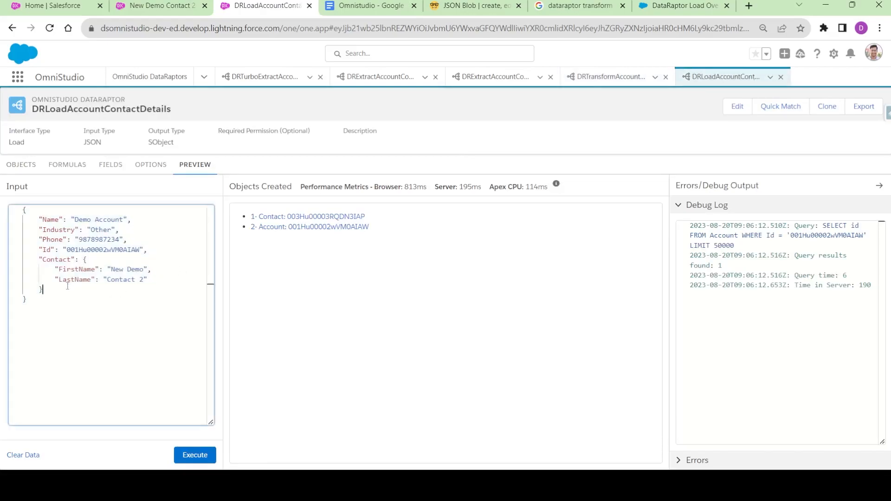
- Remove all old matched field pairs in Quick Match and save
{"action": "left_click", "coordinate": [107, 167]}
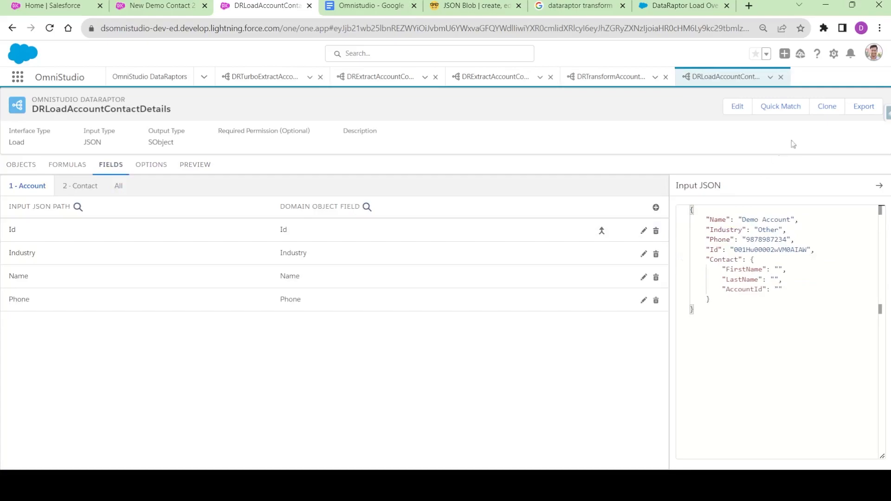
{"action": "left_click", "coordinate": [781, 107]}
{"action": "left_click", "coordinate": [833, 190]}
{"action": "left_click", "coordinate": [833, 190]}
{"action": "left_click", "coordinate": [833, 190]}
{"action": "left_click", "coordinate": [833, 190]}
{"action": "left_click", "coordinate": [833, 190]}
{"action": "left_click", "coordinate": [833, 189]}
{"action": "left_click", "coordinate": [833, 190]}
{"action": "left_click", "coordinate": [825, 435]}
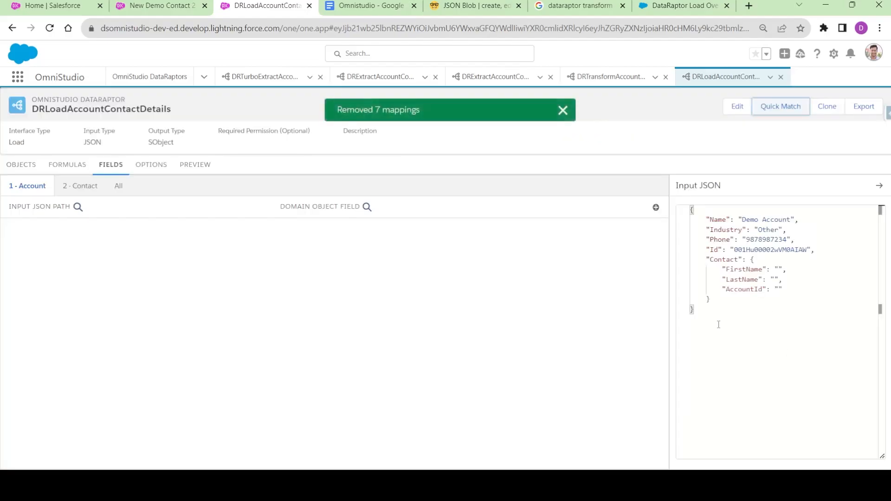
- Paste the Acme AccountDetails/ContactDetails JSON as the Input JSON and reopen Quick Match
{"action": "key", "text": "ctrl+a"}
{"action": "key", "text": "ctrl+v"}
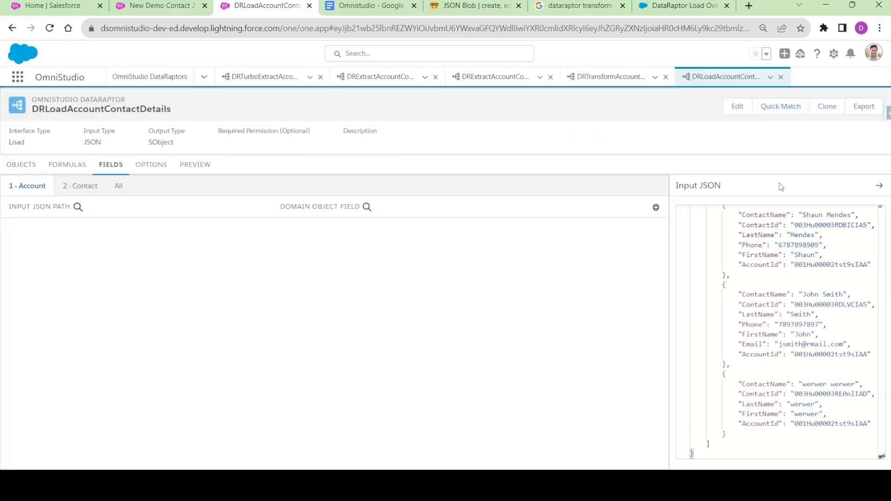
{"action": "left_click", "coordinate": [25, 165]}
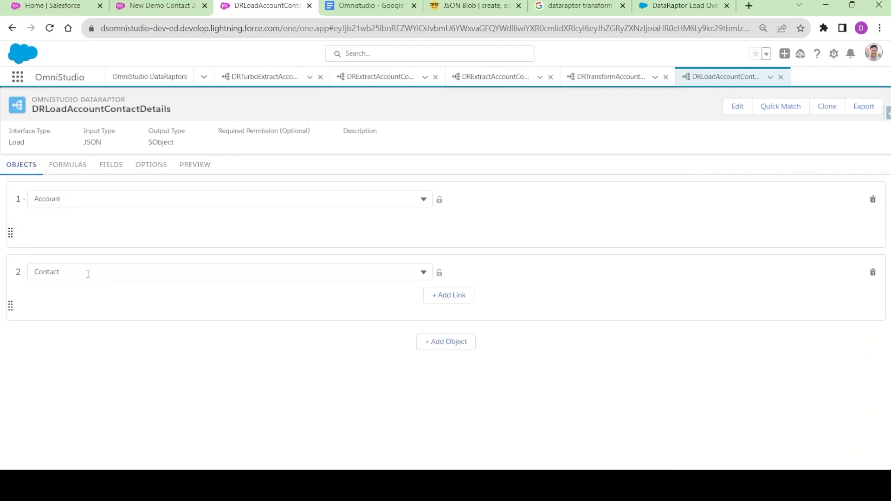
{"action": "left_click", "coordinate": [111, 167]}
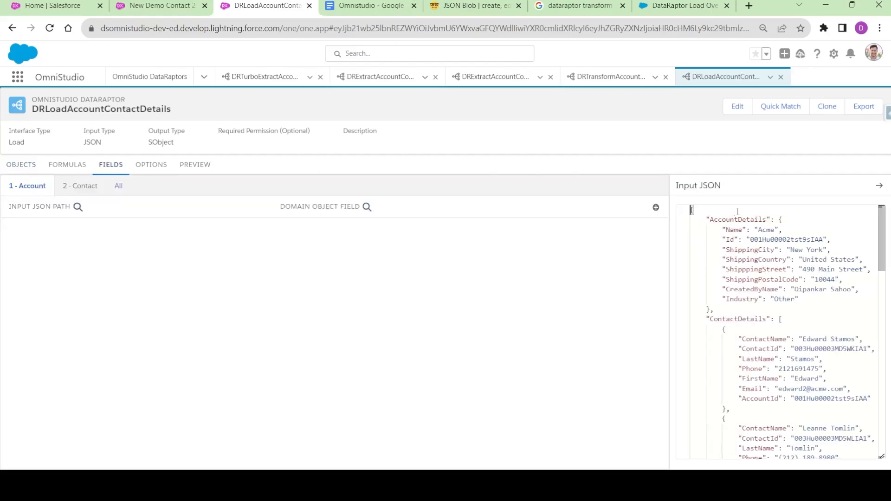
{"action": "left_click", "coordinate": [760, 220]}
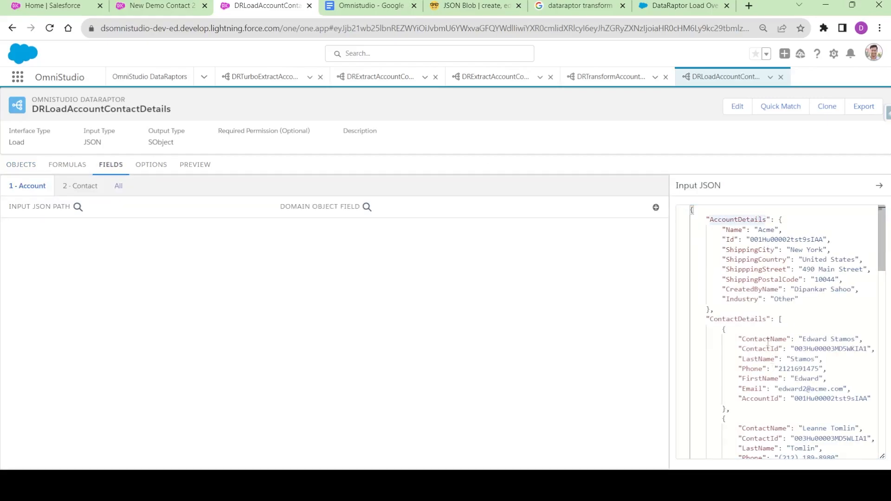
{"action": "scroll", "coordinate": [769, 344], "scroll_direction": "down", "scroll_amount": 5}
{"action": "left_click", "coordinate": [785, 105]}
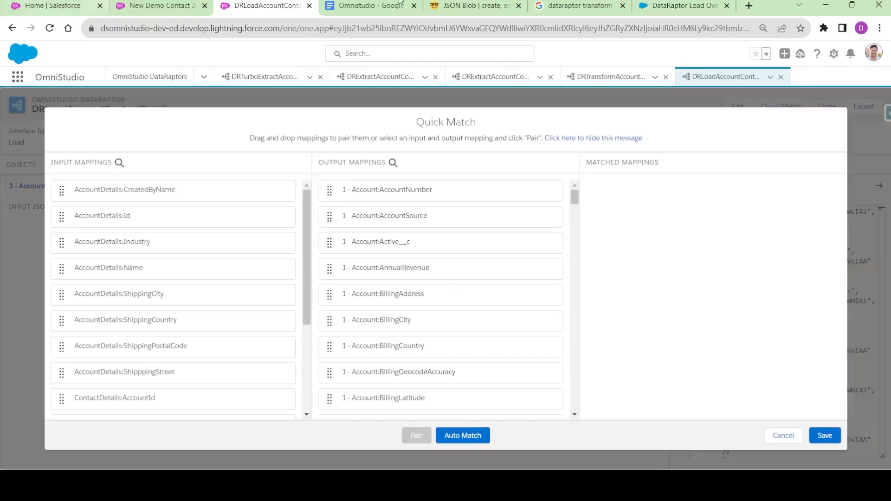
- Auto-match fields, pair ContactDetails:ContactId with 2 - Contact:Id, then switch to DRTransformAccountContactDetails
{"action": "left_click", "coordinate": [459, 437]}
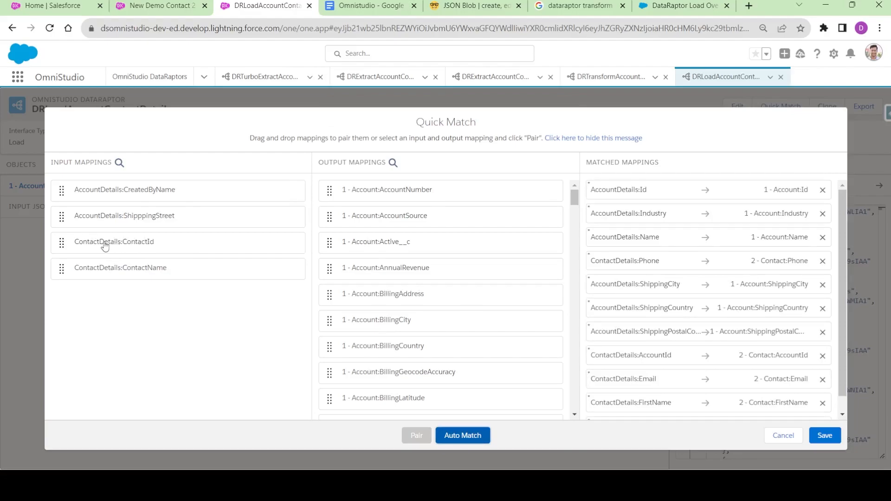
{"action": "left_click", "coordinate": [393, 163]}
{"action": "type", "text": "COn"}
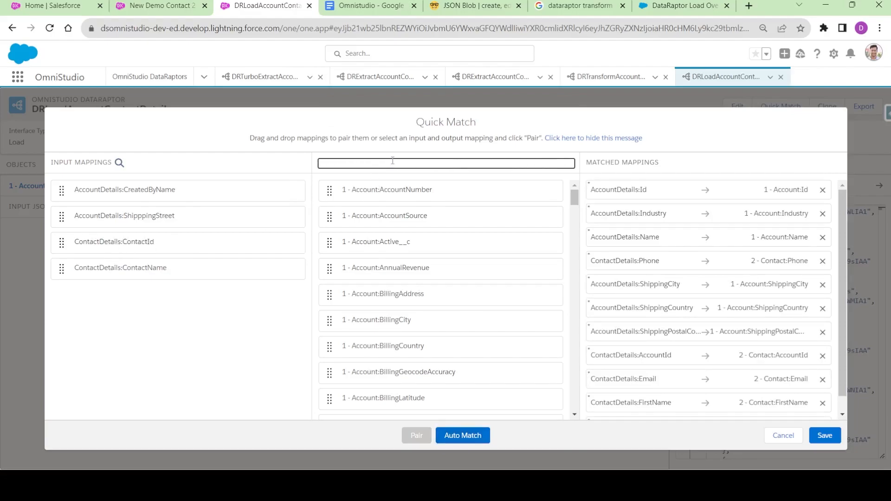
{"action": "key", "text": "BackSpace"}
{"action": "key", "text": "BackSpace"}
{"action": "type", "text": "2"}
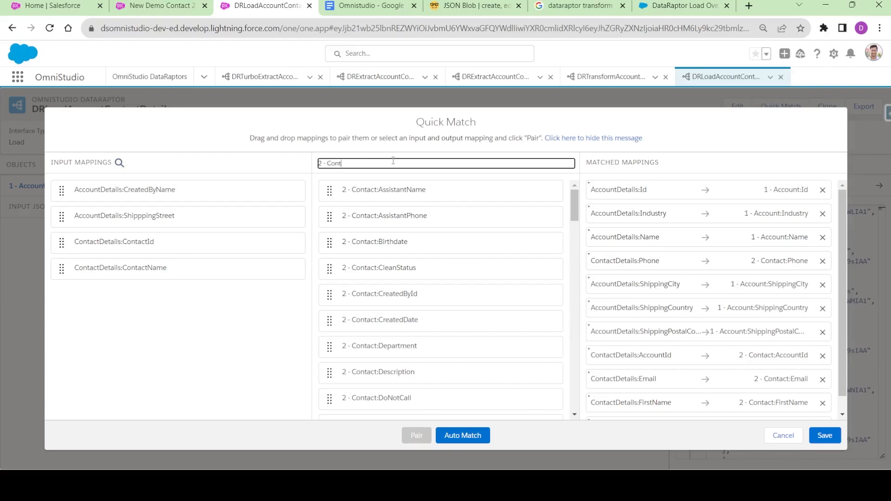
{"action": "type", "text": "- Contact:I"}
{"action": "left_click_drag", "start_coordinate": [131, 239], "coordinate": [375, 191]}
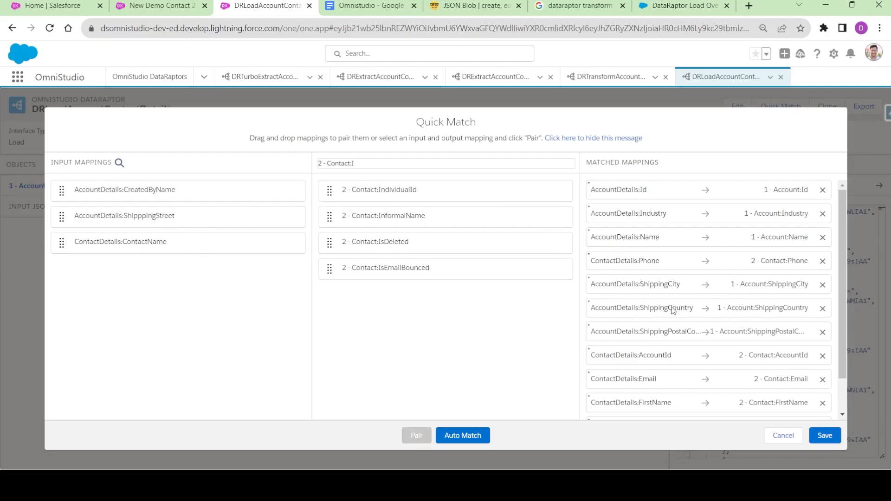
{"action": "scroll", "coordinate": [659, 263], "scroll_direction": "down", "scroll_amount": 1}
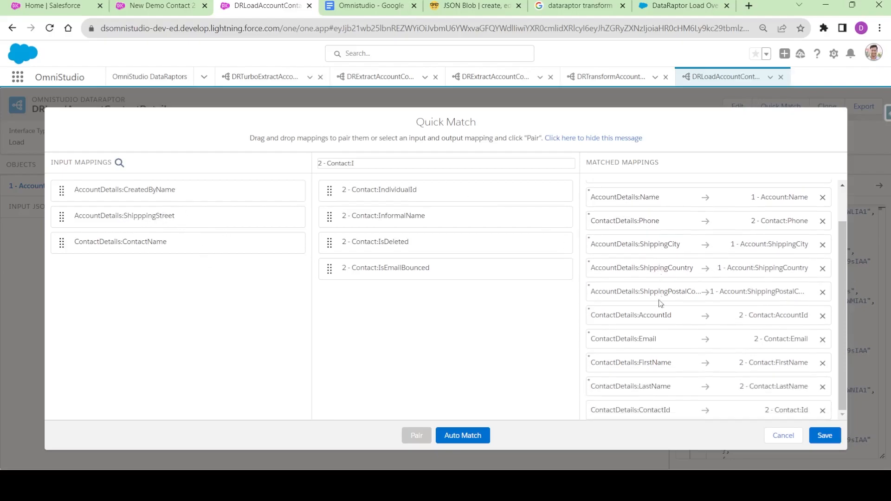
{"action": "scroll", "coordinate": [694, 272], "scroll_direction": "up", "scroll_amount": 1}
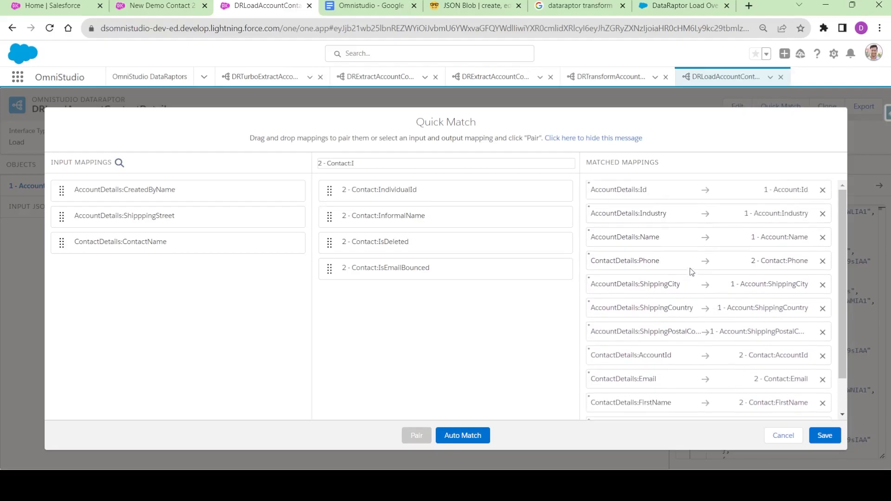
{"action": "left_click", "coordinate": [615, 77]}
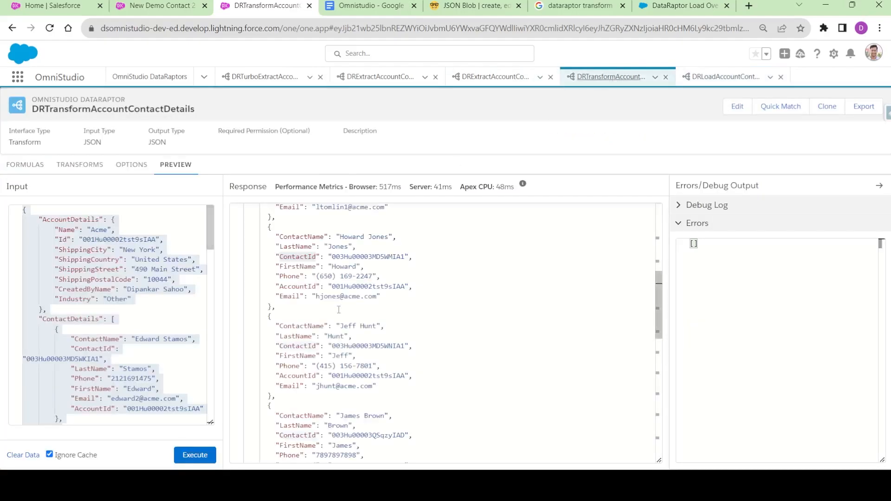
- Copy the transform's entire Step1 response JSON and cancel the load's Quick Match
{"action": "left_click", "coordinate": [375, 312]}
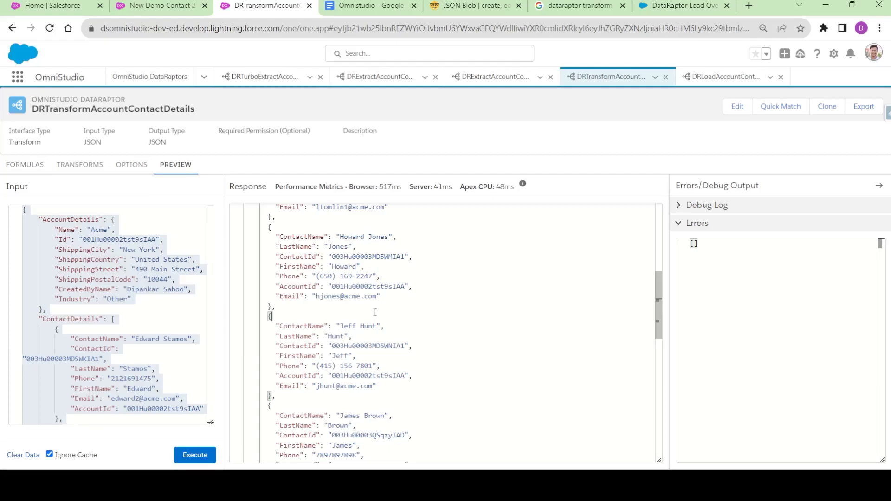
{"action": "key", "text": "ctrl+a"}
{"action": "left_click", "coordinate": [725, 77]}
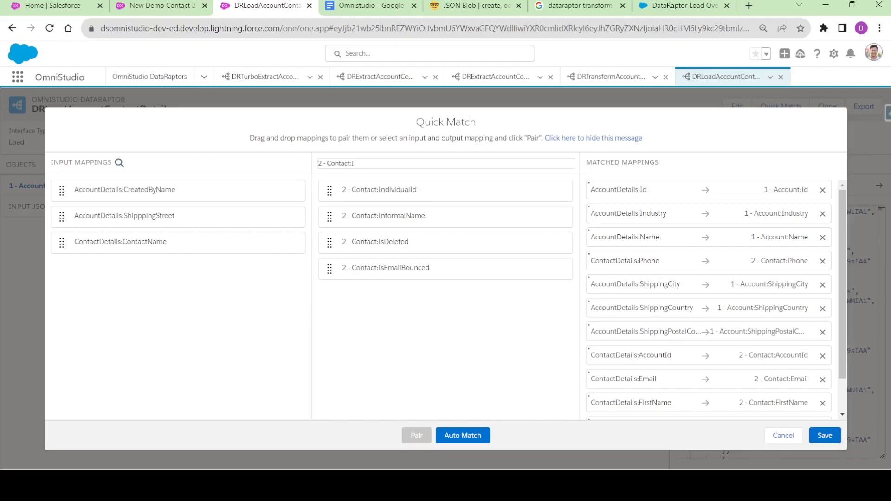
{"action": "left_click", "coordinate": [784, 435]}
- Paste the Step1 response as the load's Input JSON and reopen Quick Match
{"action": "left_click", "coordinate": [763, 370]}
{"action": "key", "text": "ctrl+a"}
{"action": "key", "text": "ctrl+v"}
{"action": "scroll", "coordinate": [786, 343], "scroll_direction": "up", "scroll_amount": 15}
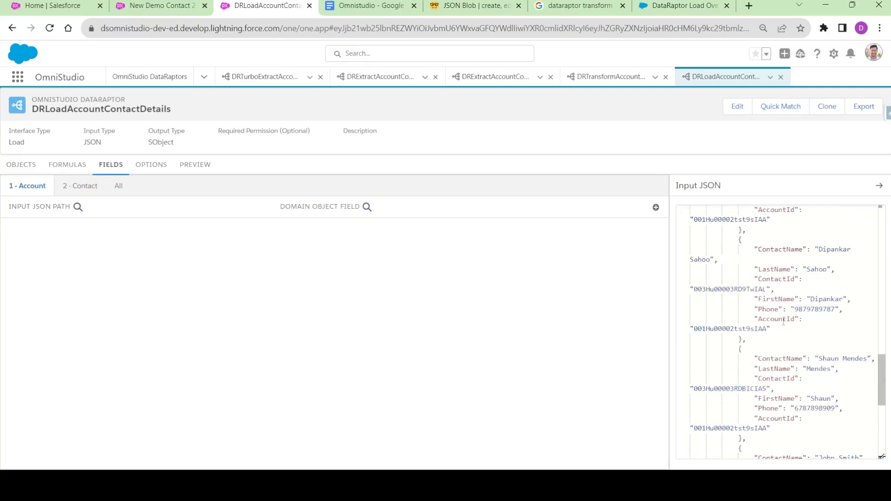
{"action": "double_click", "coordinate": [760, 231]}
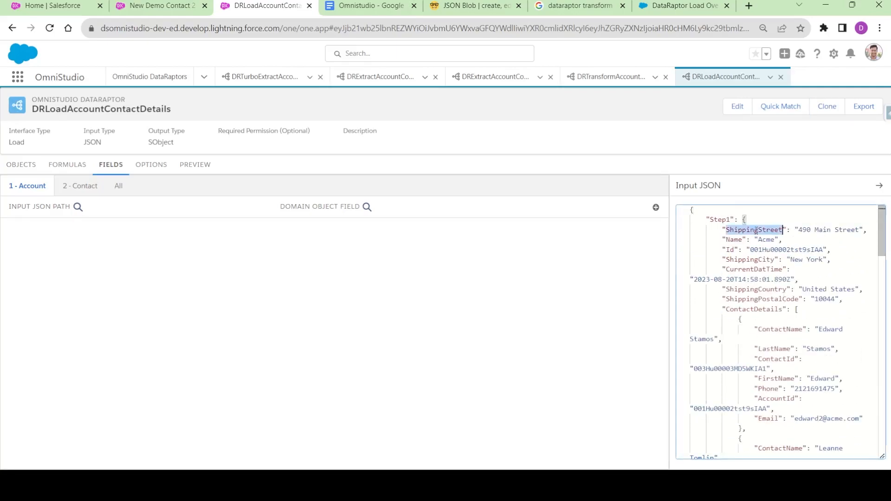
{"action": "left_click", "coordinate": [787, 107]}
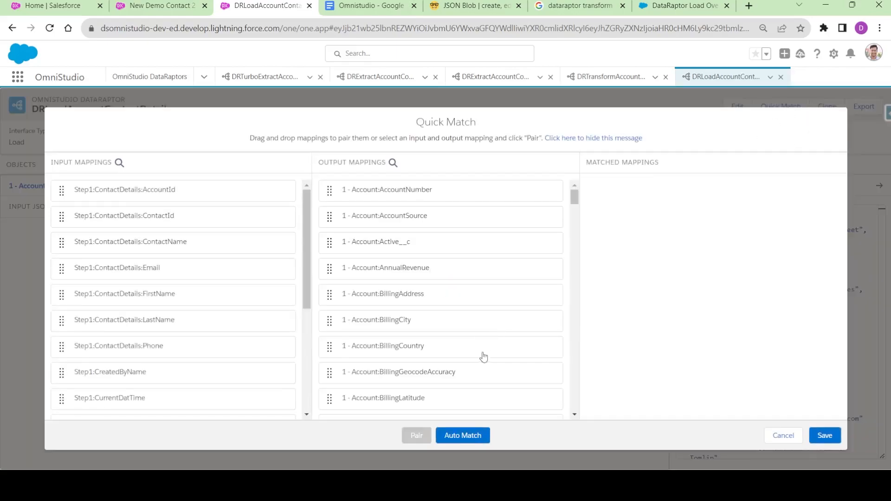
- Auto-match Step1 paths, pair Step1:ContactDetails:ContactId with 2 - Contact:Id, and save the 13 mappings
{"action": "left_click", "coordinate": [463, 434]}
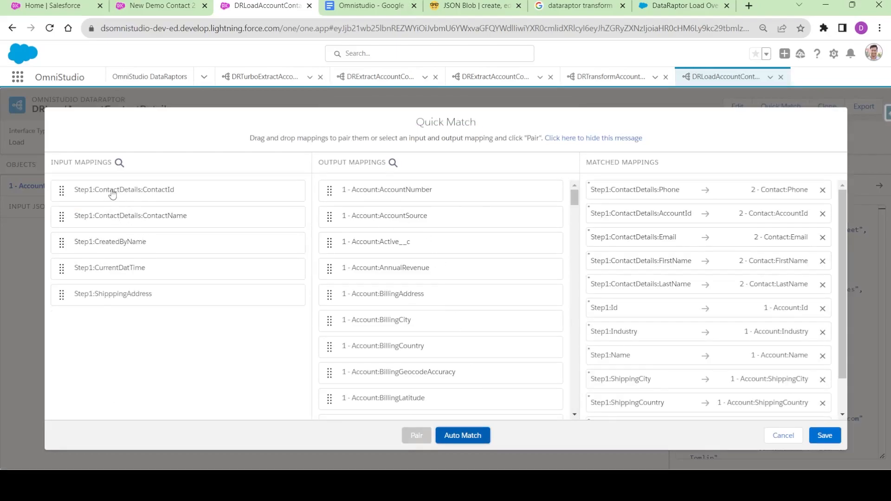
{"action": "left_click", "coordinate": [394, 163]}
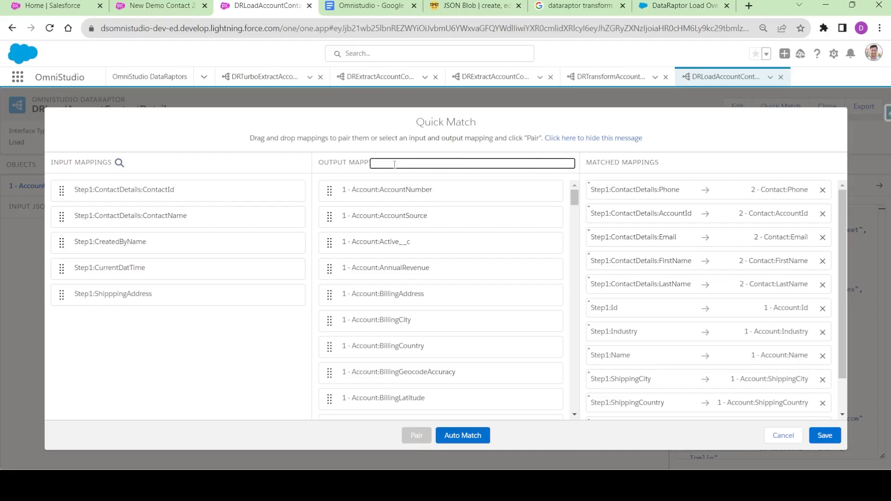
{"action": "scroll", "coordinate": [393, 274], "scroll_direction": "down", "scroll_amount": 15}
{"action": "scroll", "coordinate": [407, 314], "scroll_direction": "down", "scroll_amount": 20}
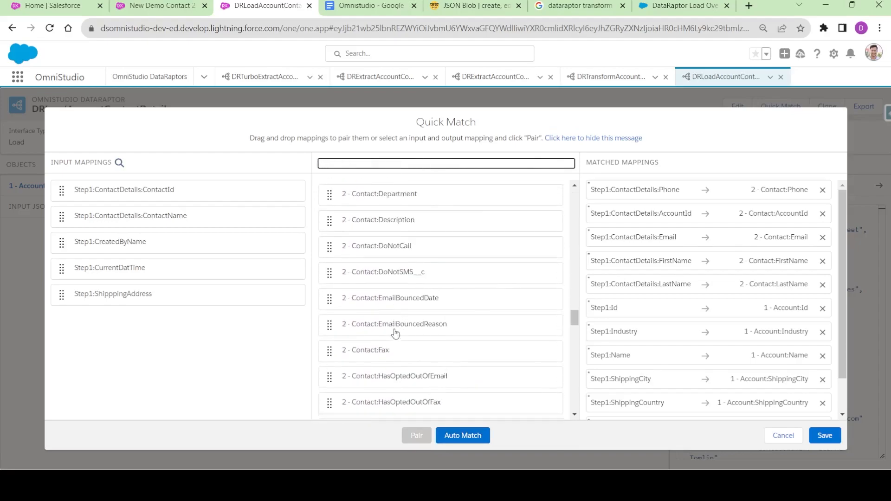
{"action": "scroll", "coordinate": [371, 301], "scroll_direction": "down", "scroll_amount": 3}
{"action": "scroll", "coordinate": [378, 314], "scroll_direction": "up", "scroll_amount": 5}
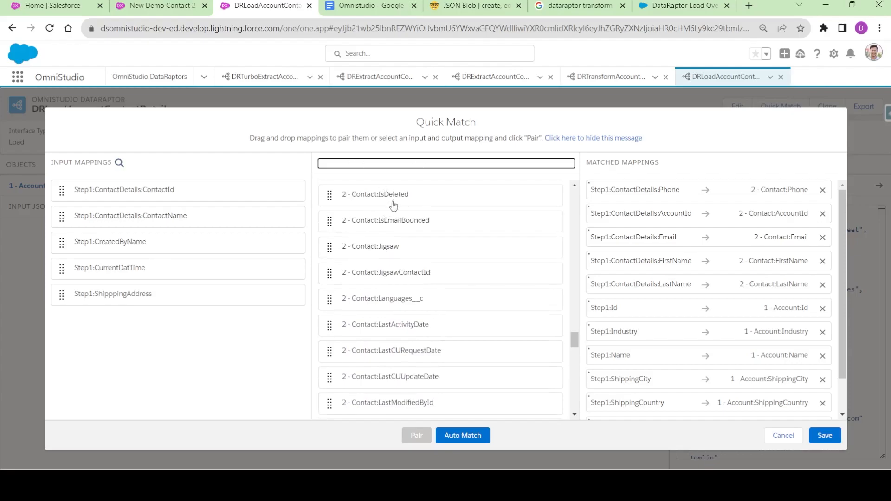
{"action": "scroll", "coordinate": [394, 223], "scroll_direction": "up", "scroll_amount": 3}
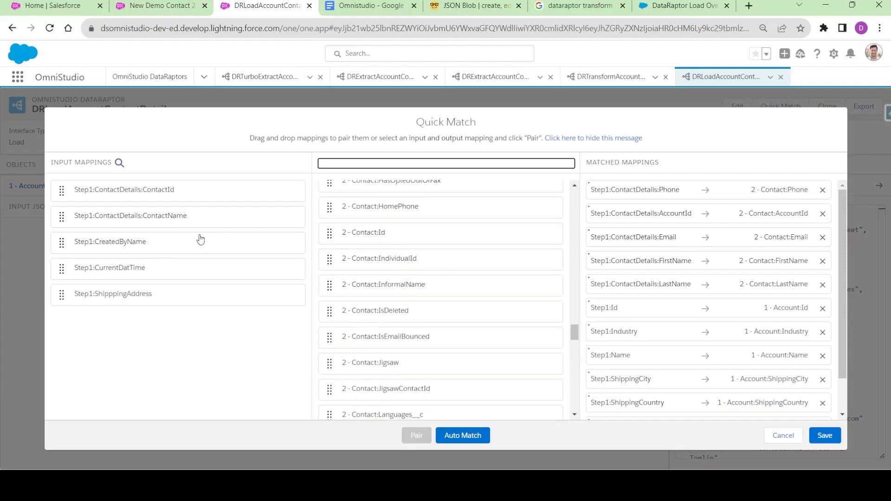
{"action": "left_click_drag", "start_coordinate": [132, 191], "coordinate": [384, 234]}
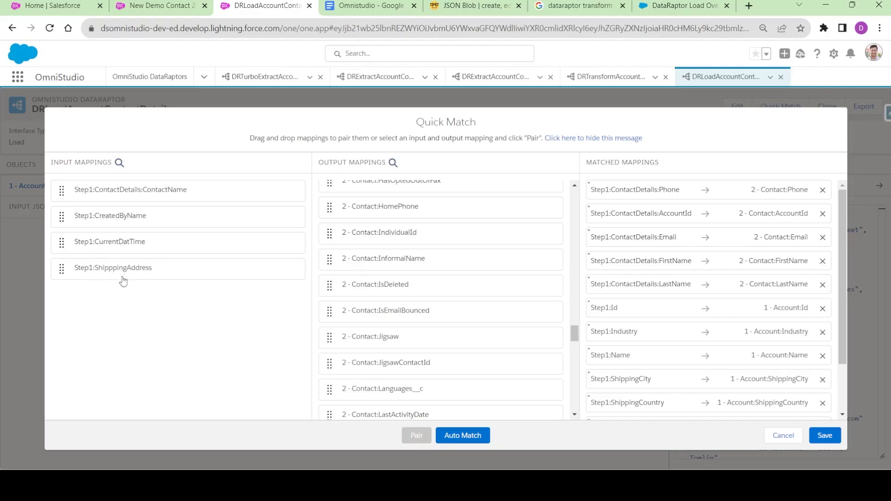
{"action": "left_click", "coordinate": [820, 435]}
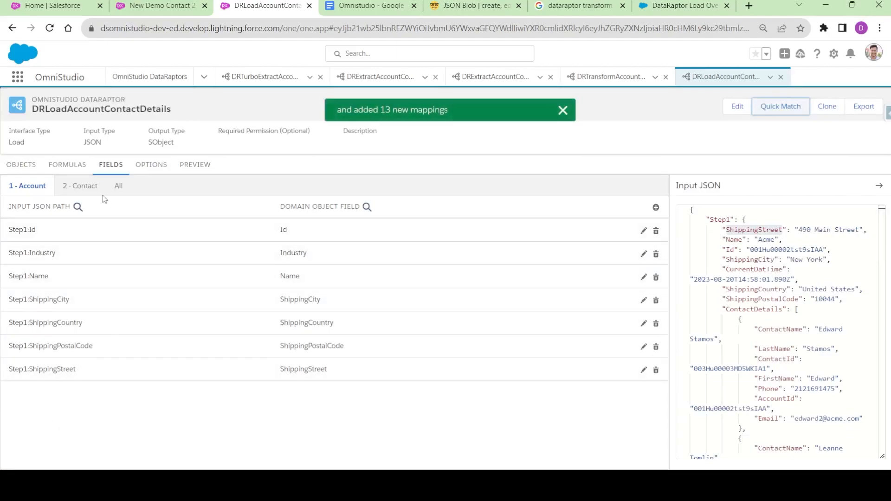
- Check Contact's ContactId mapping, then paste the full Step1 JSON into the preview input
{"action": "left_click", "coordinate": [84, 188]}
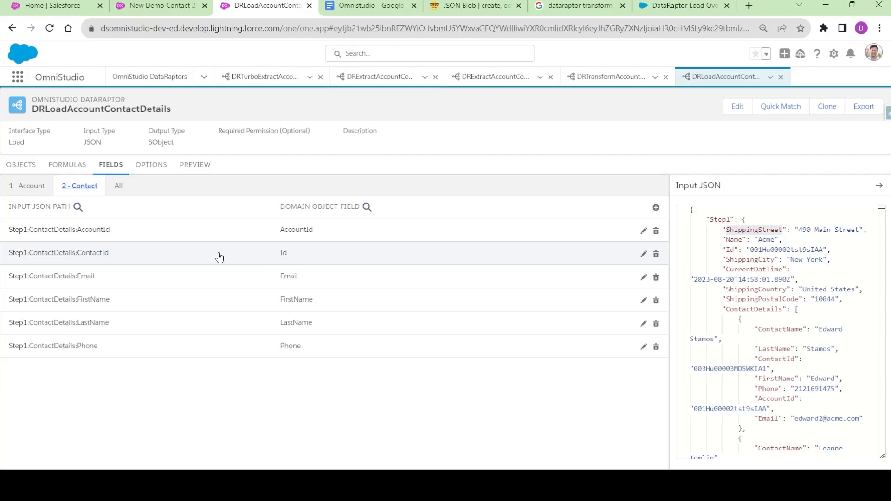
{"action": "left_click", "coordinate": [283, 256]}
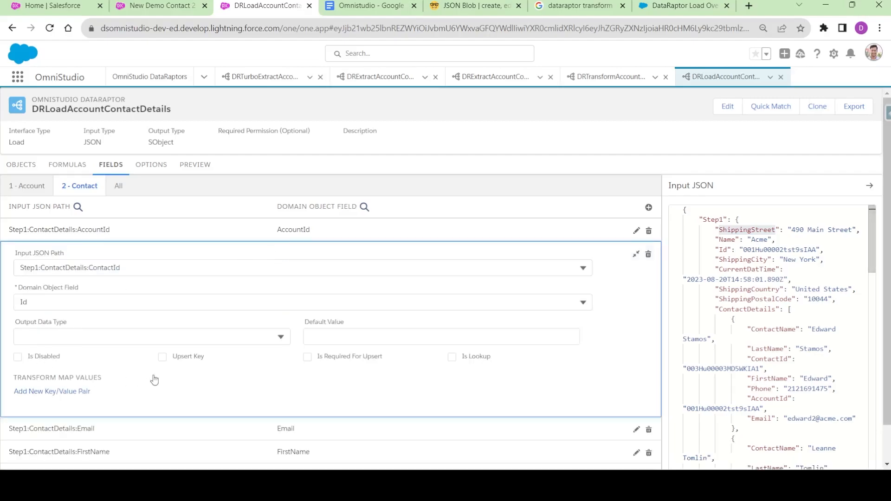
{"action": "left_click", "coordinate": [195, 165]}
{"action": "left_click", "coordinate": [130, 301]}
{"action": "key", "text": "ctrl+a"}
{"action": "key", "text": "ctrl+v"}
{"action": "scroll", "coordinate": [73, 311], "scroll_direction": "up", "scroll_amount": 20}
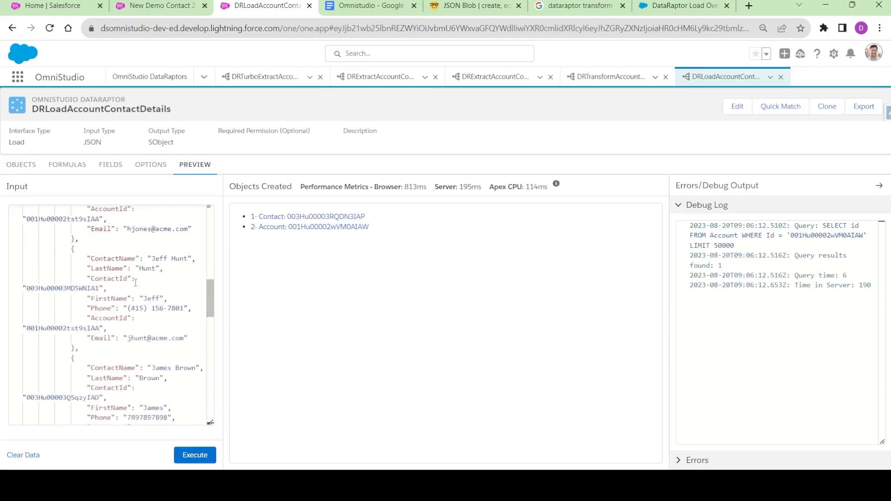
- Review the Step1:Id mapping on 1 - Account and the Contact field mappings
{"action": "left_click", "coordinate": [110, 165]}
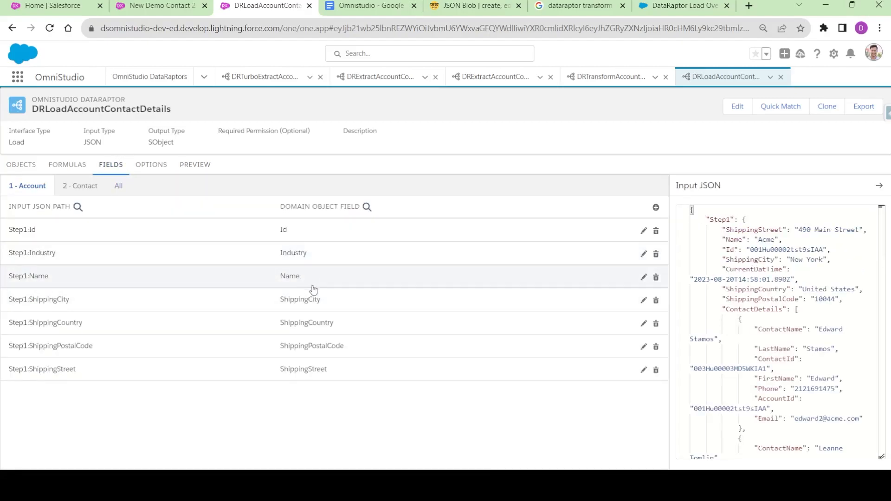
{"action": "left_click", "coordinate": [80, 185]}
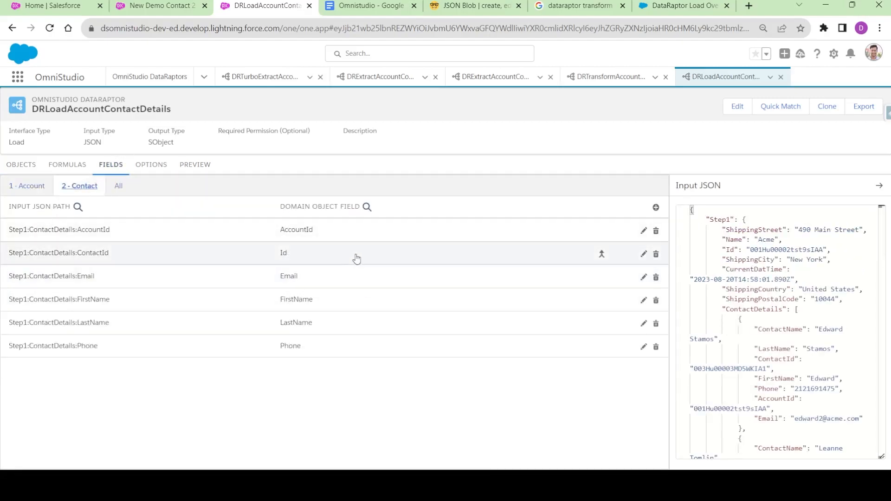
{"action": "left_click", "coordinate": [26, 187]}
{"action": "left_click", "coordinate": [290, 234]}
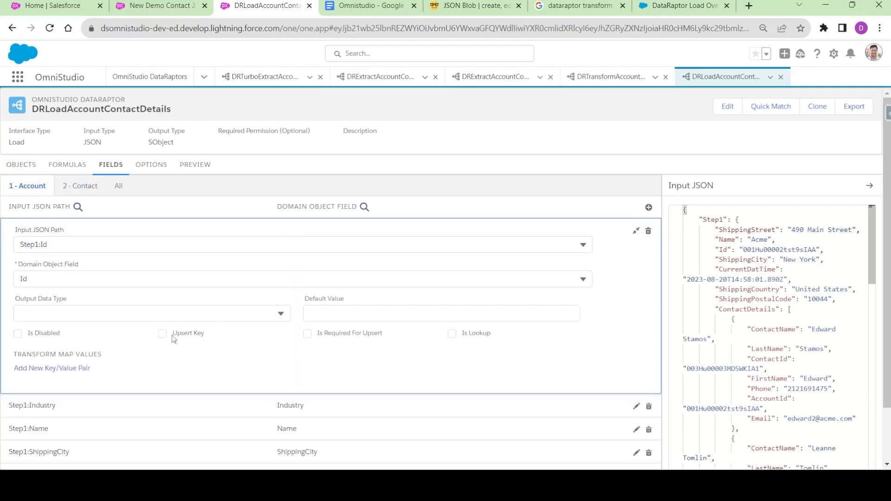
{"action": "left_click", "coordinate": [83, 188]}
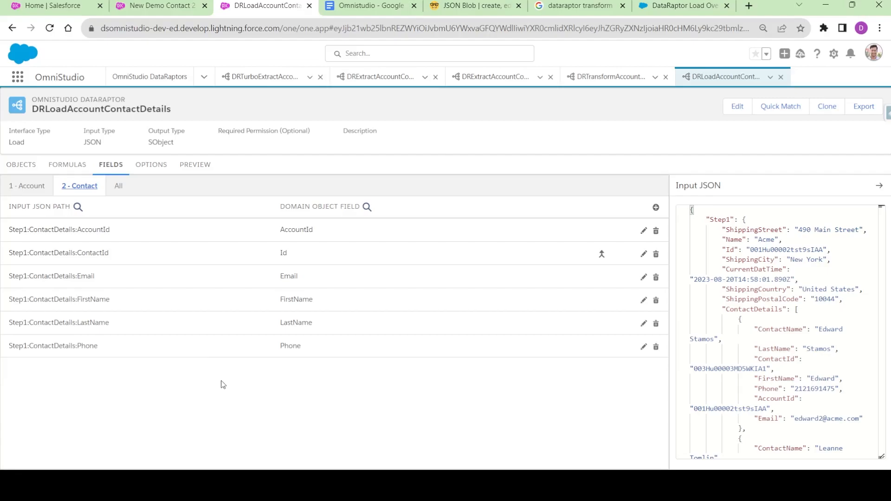
- In the preview Input JSON, change the werwer contact's first name to 'Di' and last name to 'U'
{"action": "left_click", "coordinate": [205, 167]}
{"action": "scroll", "coordinate": [162, 335], "scroll_direction": "down", "scroll_amount": 10}
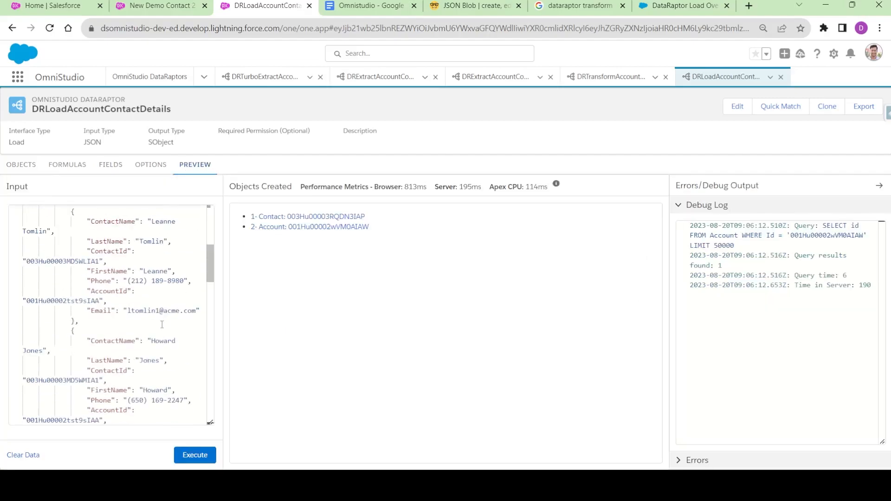
{"action": "scroll", "coordinate": [162, 335], "scroll_direction": "down", "scroll_amount": 10}
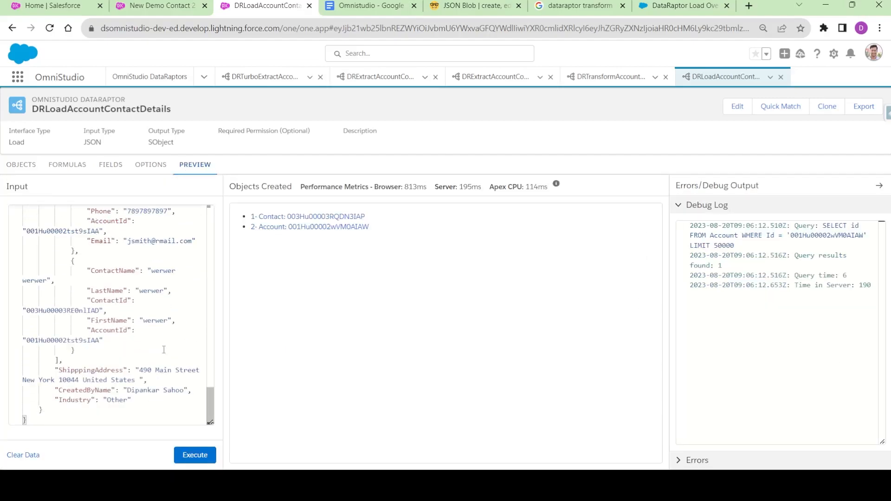
{"action": "double_click", "coordinate": [156, 270]}
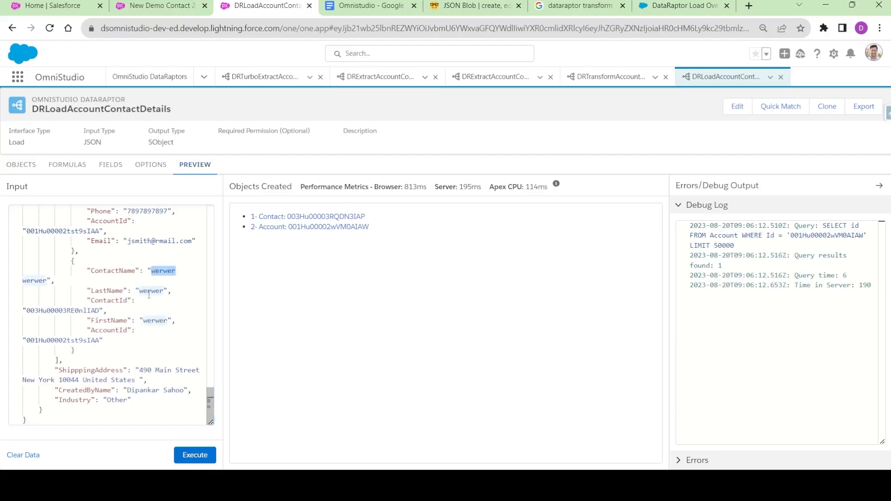
{"action": "double_click", "coordinate": [152, 322]}
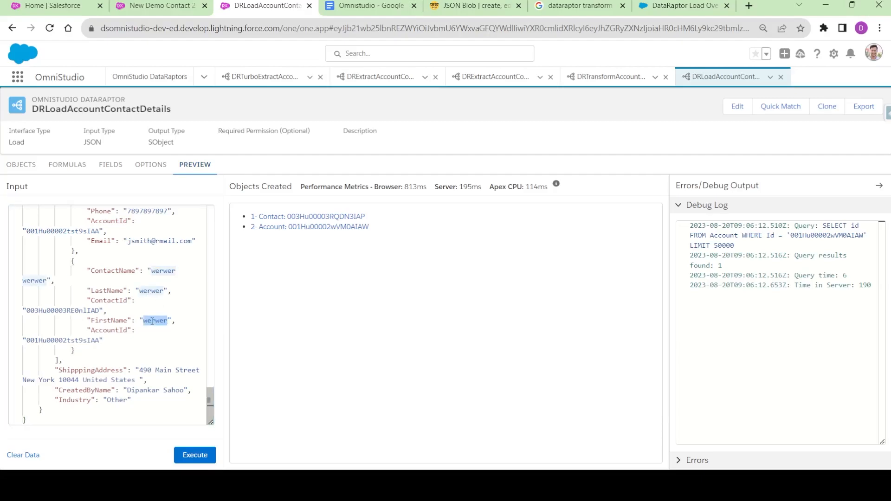
{"action": "type", "text": "Dipanka"}
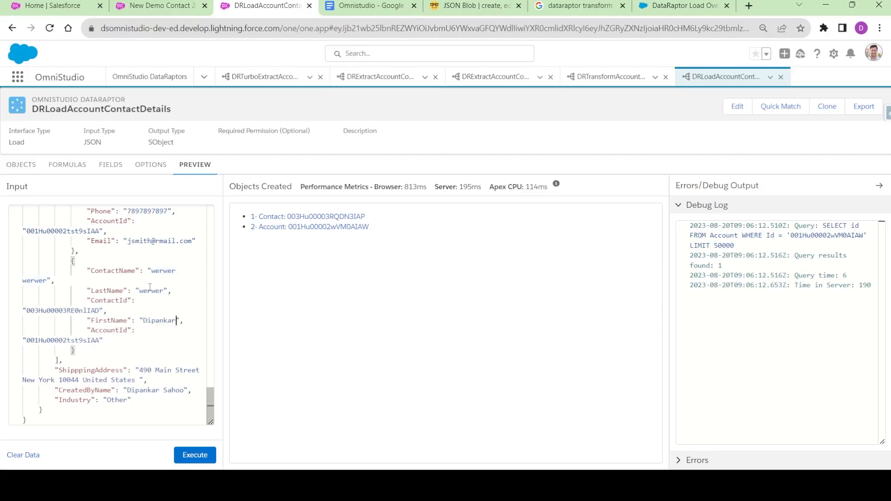
{"action": "double_click", "coordinate": [150, 290]}
{"action": "type", "text": "Updated"}
- Append 001 to the second-to-last contact's email in the Input JSON
{"action": "double_click", "coordinate": [155, 270]}
{"action": "double_click", "coordinate": [105, 271]}
{"action": "scroll", "coordinate": [146, 299], "scroll_direction": "up", "scroll_amount": 2}
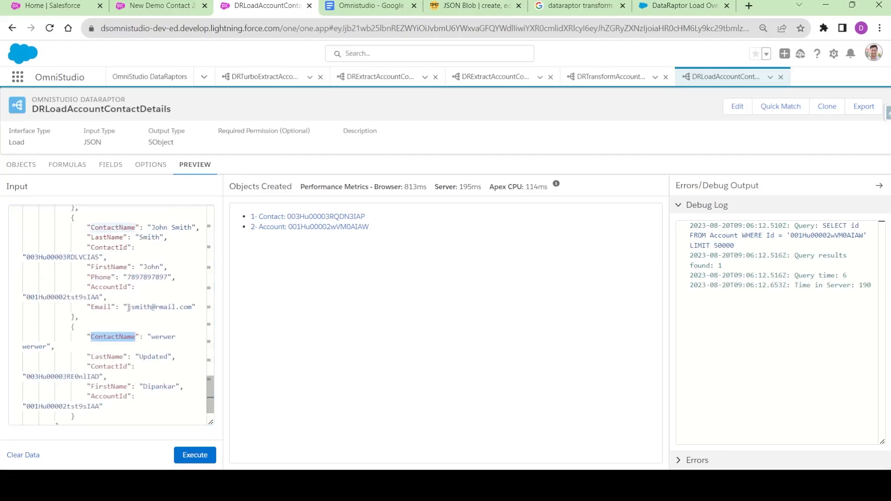
{"action": "left_click", "coordinate": [152, 309]}
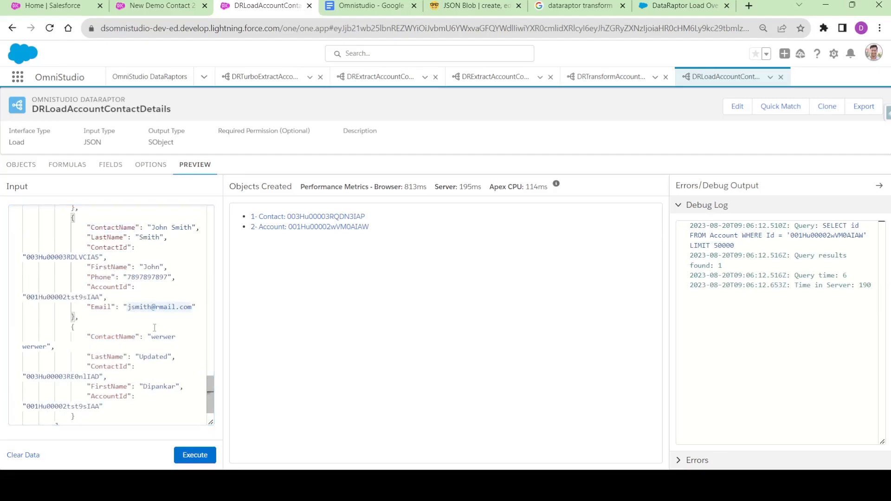
{"action": "type", "text": "001"}
- Execute the load and review the ten Contacts and one Account, including the Updated last name and edited email
{"action": "left_click", "coordinate": [194, 456]}
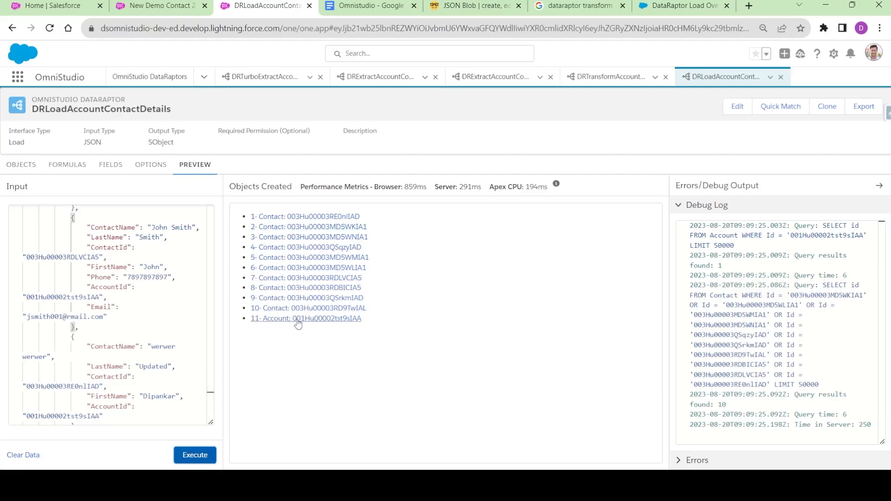
{"action": "scroll", "coordinate": [151, 293], "scroll_direction": "down", "scroll_amount": 2}
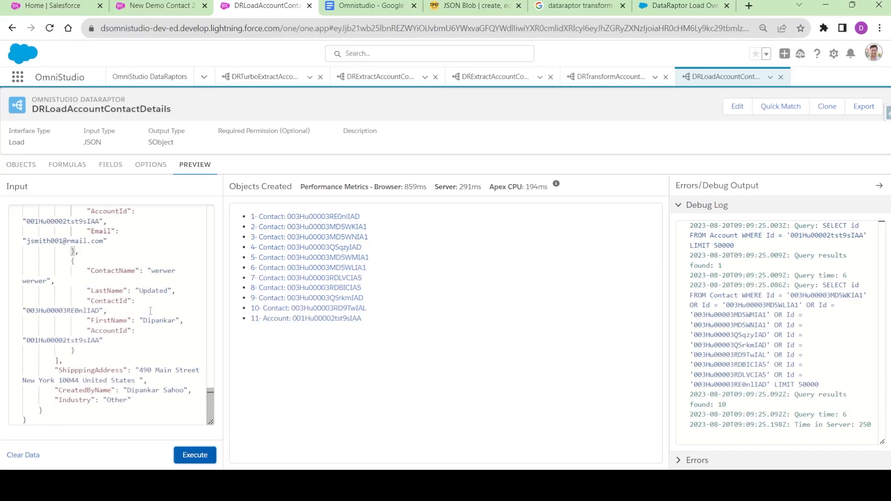
{"action": "double_click", "coordinate": [153, 293]}
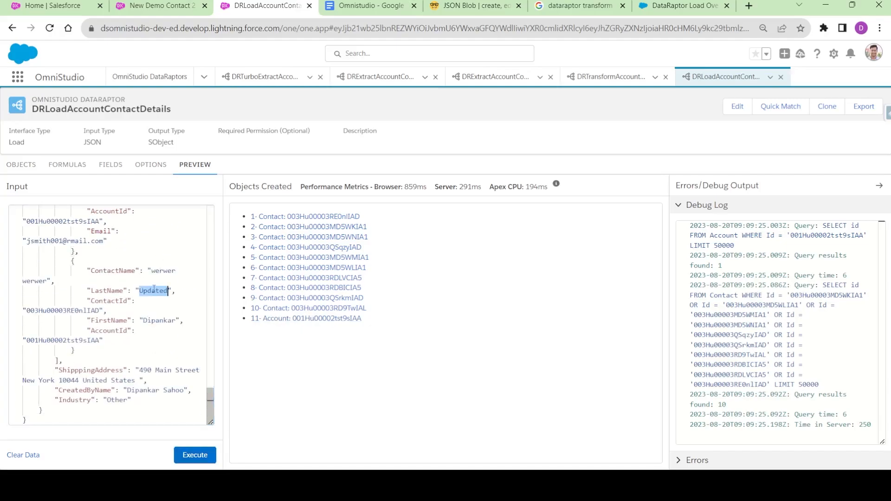
{"action": "double_click", "coordinate": [166, 271]}
{"action": "double_click", "coordinate": [156, 292]}
{"action": "scroll", "coordinate": [157, 307], "scroll_direction": "up", "scroll_amount": 3}
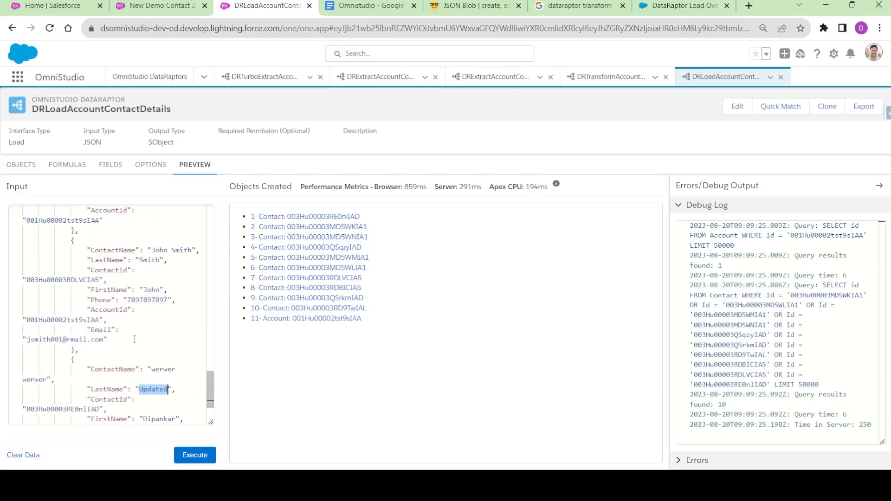
{"action": "scroll", "coordinate": [135, 330], "scroll_direction": "down", "scroll_amount": 1}
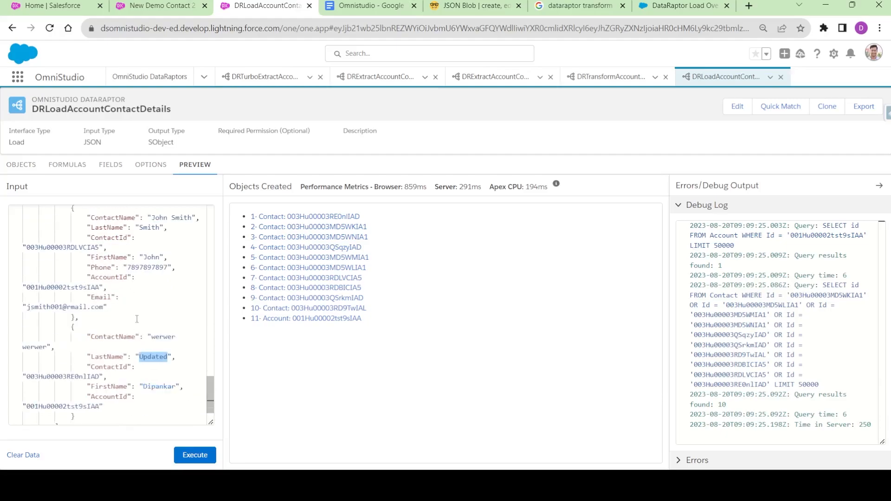
{"action": "double_click", "coordinate": [51, 306]}
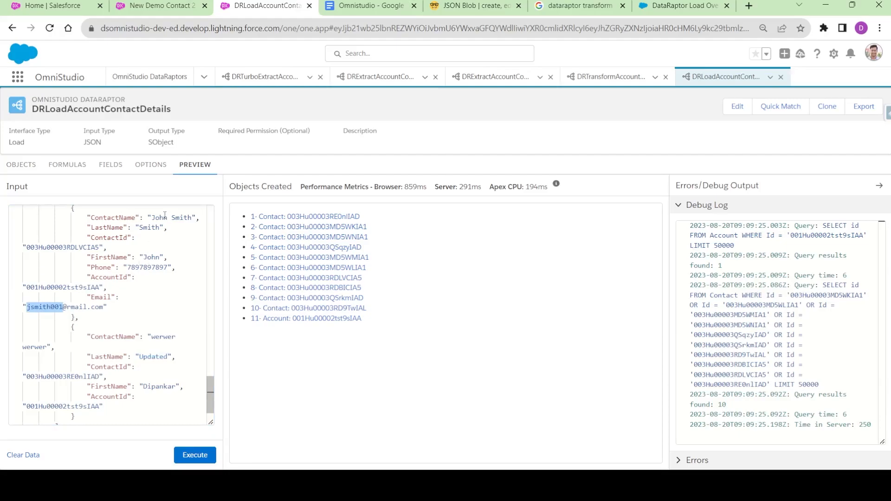
{"action": "left_click", "coordinate": [149, 5]}
- Open the Acme account's Contacts list and refresh it to show the updated last name and email
{"action": "left_click", "coordinate": [272, 78]}
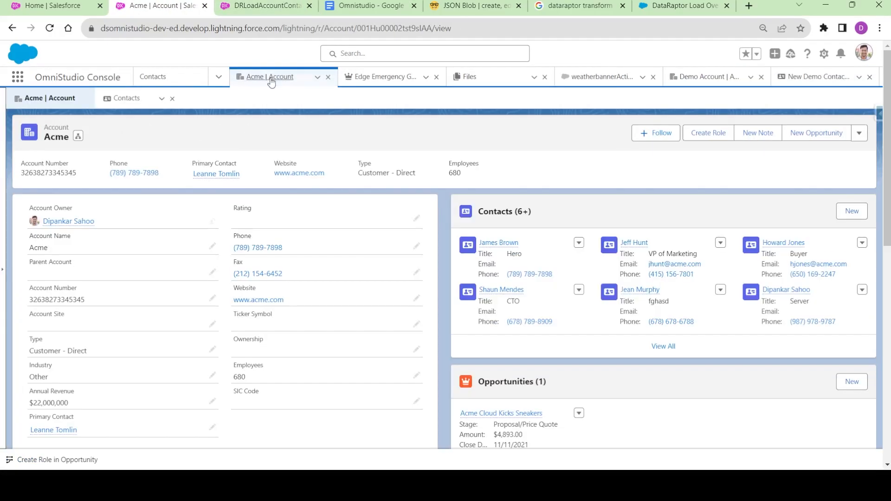
{"action": "left_click", "coordinate": [125, 101]}
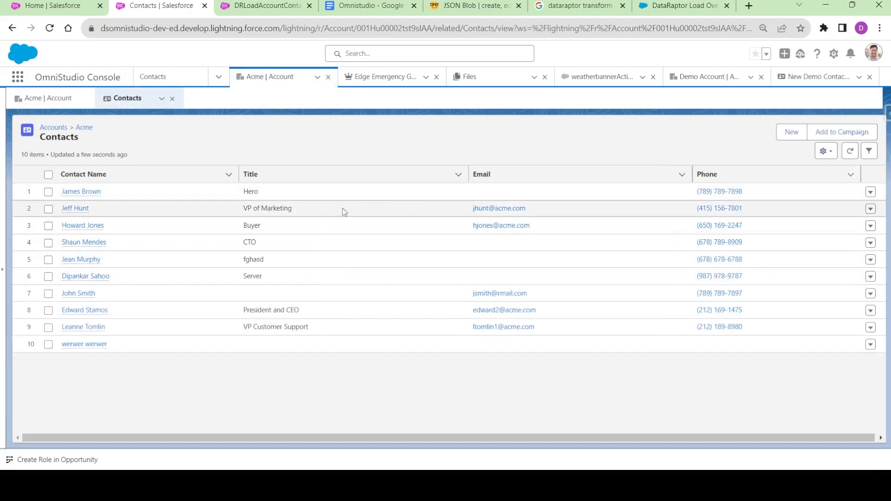
{"action": "left_click", "coordinate": [850, 152]}
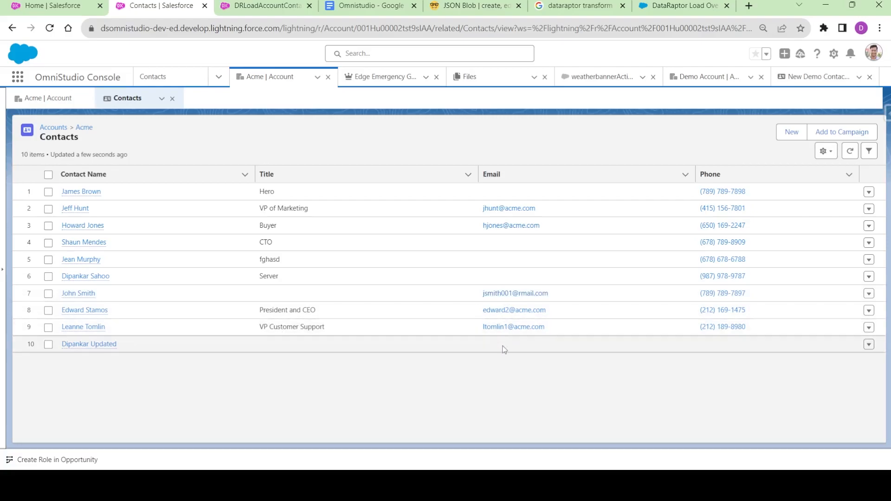
- Copy the Email line into the last contact block and change its name part to 'dsupdated'
{"action": "left_click", "coordinate": [274, 7]}
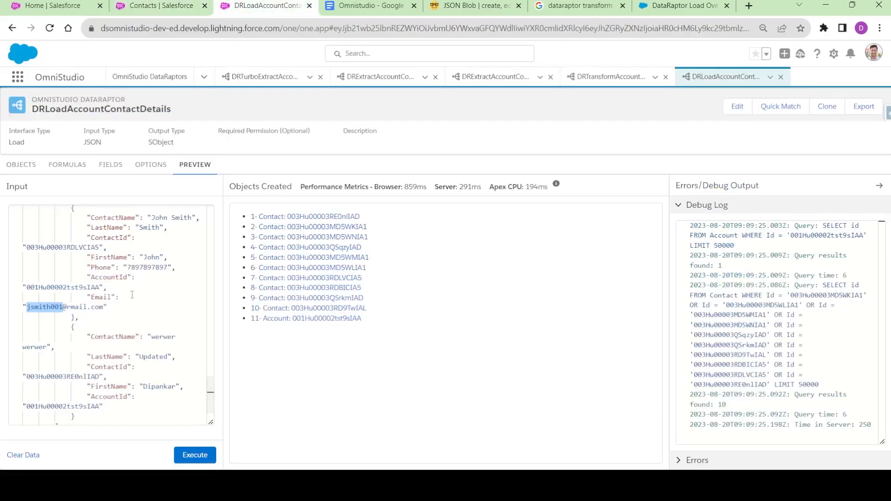
{"action": "scroll", "coordinate": [106, 290], "scroll_direction": "down", "scroll_amount": 3}
{"action": "scroll", "coordinate": [131, 263], "scroll_direction": "up", "scroll_amount": 3}
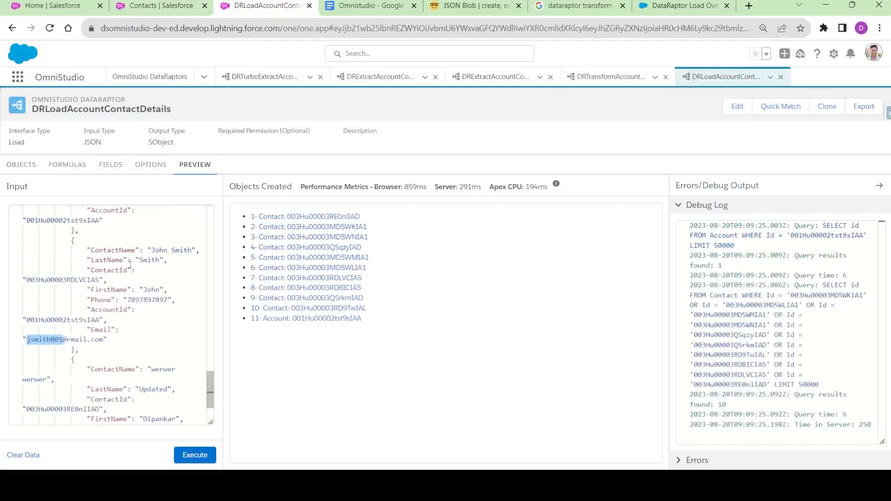
{"action": "left_click_drag", "start_coordinate": [90, 329], "coordinate": [109, 339]}
{"action": "key", "text": "ctrl+c"}
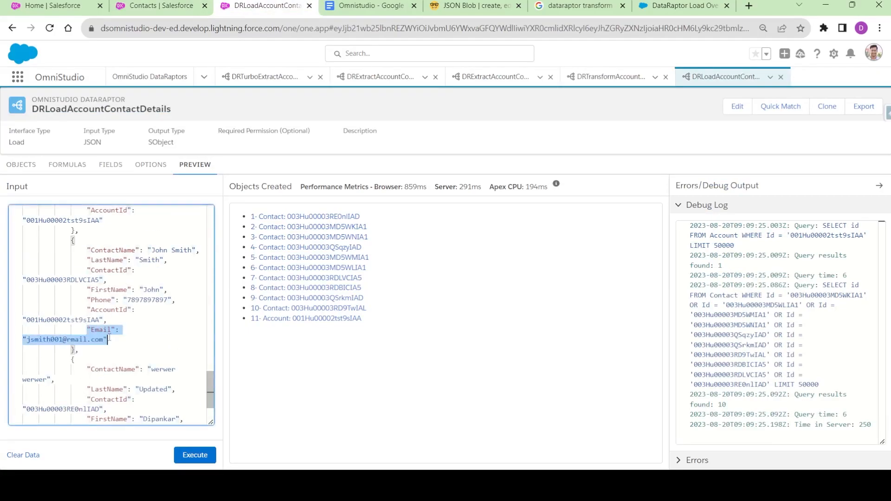
{"action": "scroll", "coordinate": [127, 335], "scroll_direction": "down", "scroll_amount": 3}
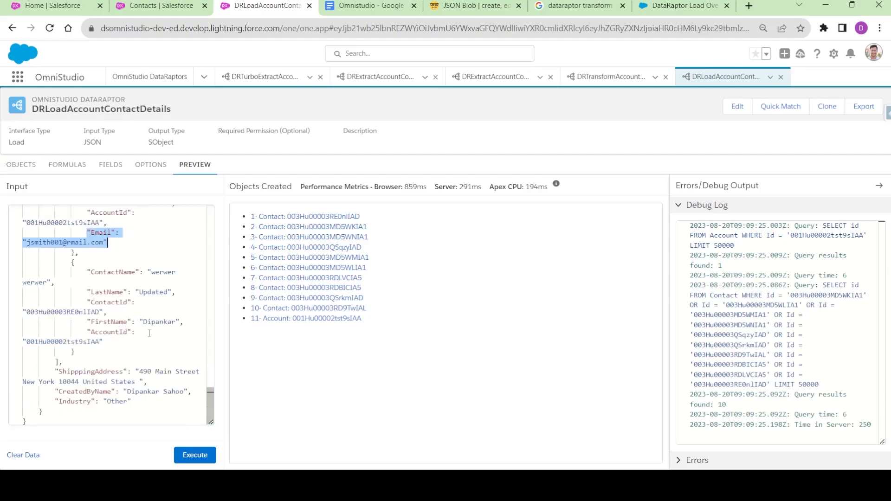
{"action": "left_click", "coordinate": [114, 343]}
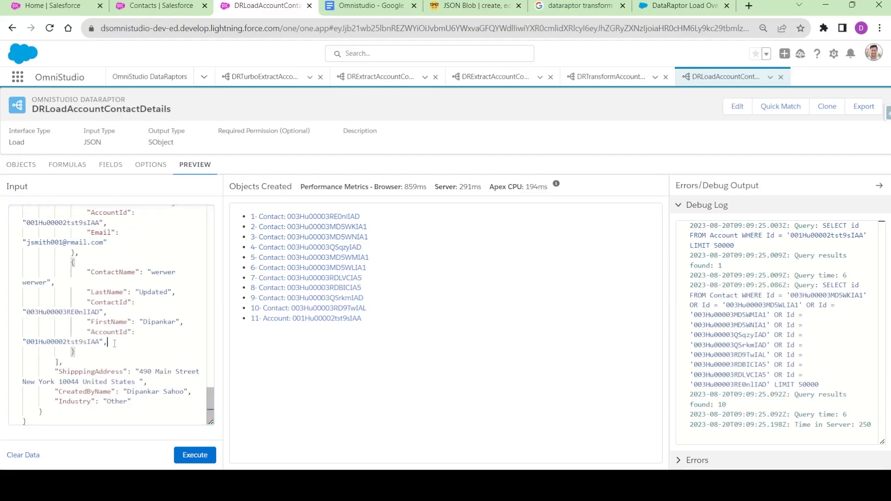
{"action": "key", "text": "ctrl+v"}
{"action": "double_click", "coordinate": [63, 362]}
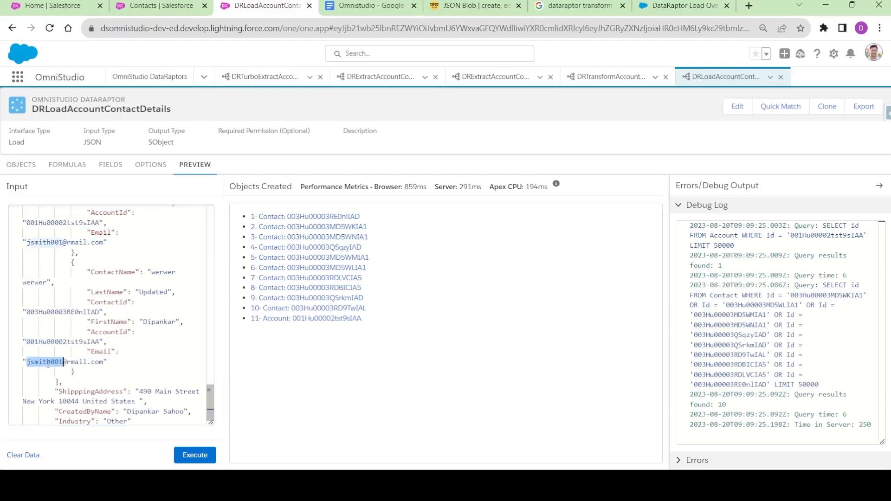
{"action": "type", "text": "dsupdated"}
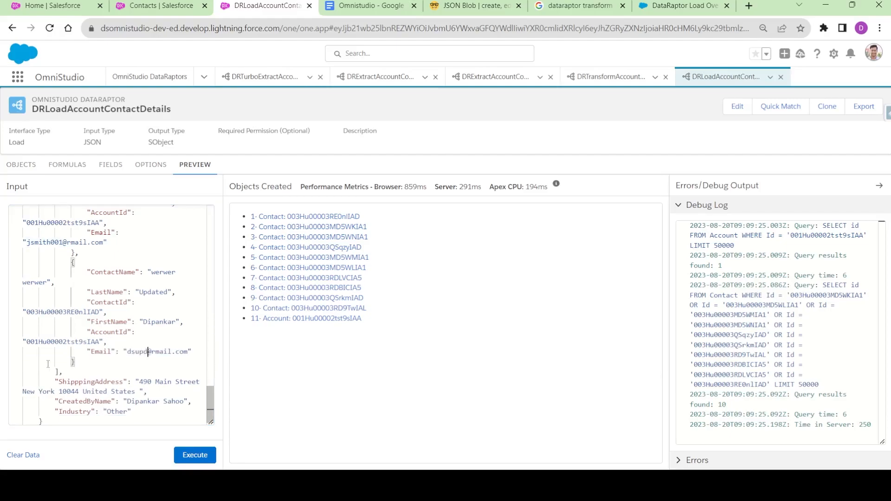
{"action": "scroll", "coordinate": [98, 269], "scroll_direction": "up", "scroll_amount": 2}
{"action": "left_click_drag", "start_coordinate": [87, 269], "coordinate": [175, 268]}
{"action": "key", "text": "ctrl+c"}
{"action": "scroll", "coordinate": [153, 287], "scroll_direction": "down", "scroll_amount": 3}
{"action": "left_click", "coordinate": [131, 340]}
{"action": "key", "text": "Return"}
{"action": "key", "text": "ctrl+v"}
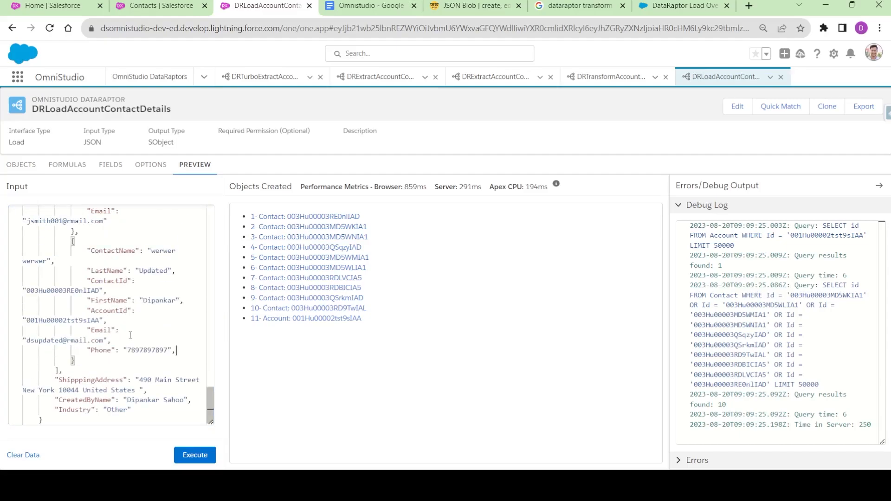
{"action": "double_click", "coordinate": [139, 350]}
{"action": "type", "text": "786786786"}
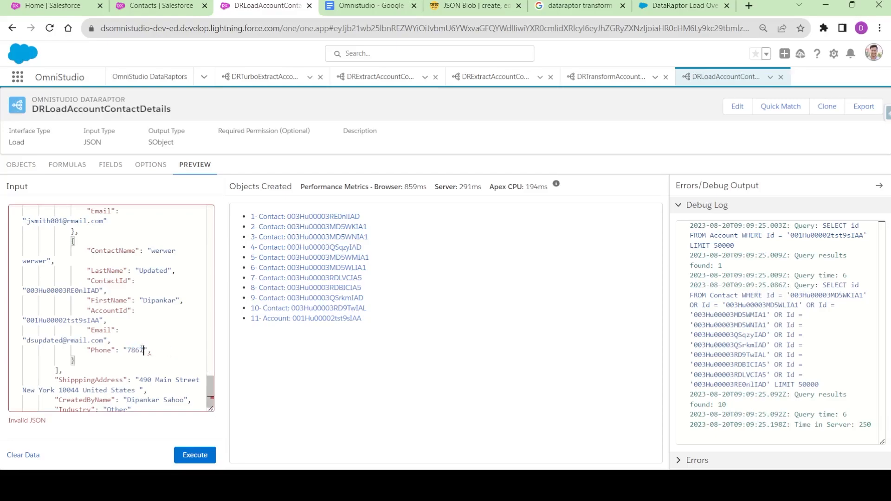
{"action": "double_click", "coordinate": [152, 350]}
{"action": "left_click", "coordinate": [162, 349]}
{"action": "type", "text": "67866"}
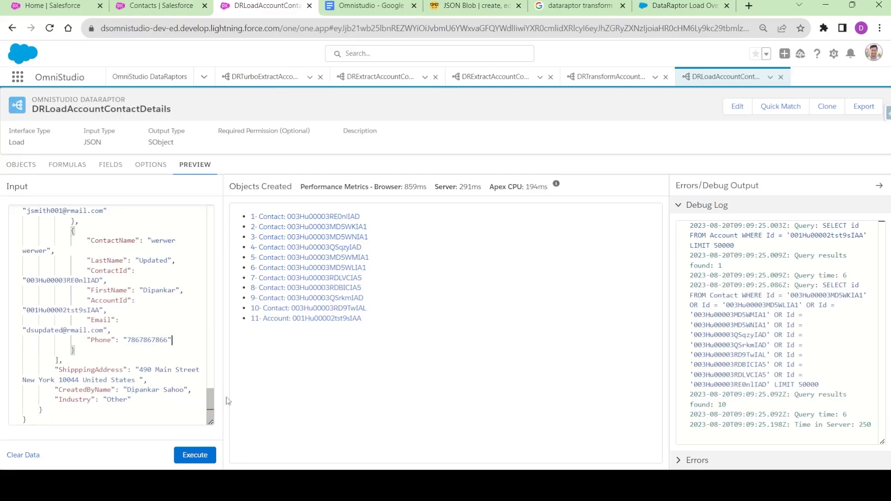
{"action": "left_click", "coordinate": [197, 455]}
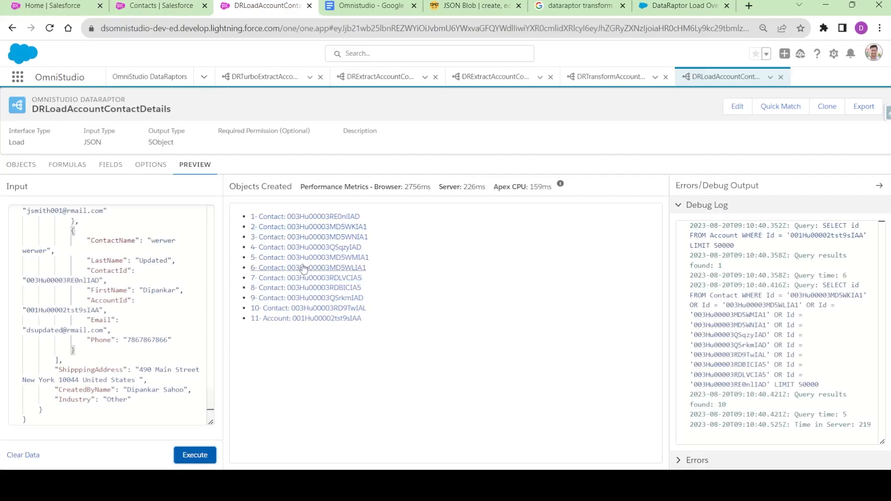
{"action": "left_click", "coordinate": [160, 5]}
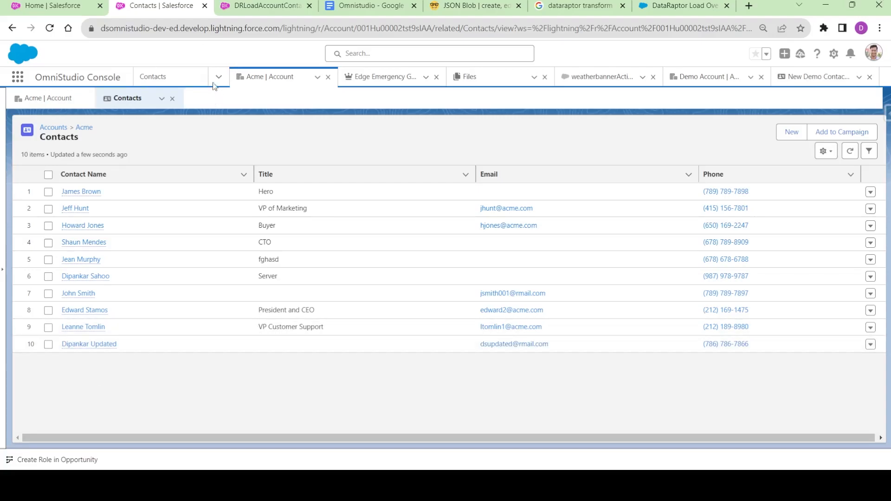
{"action": "left_click", "coordinate": [263, 6]}
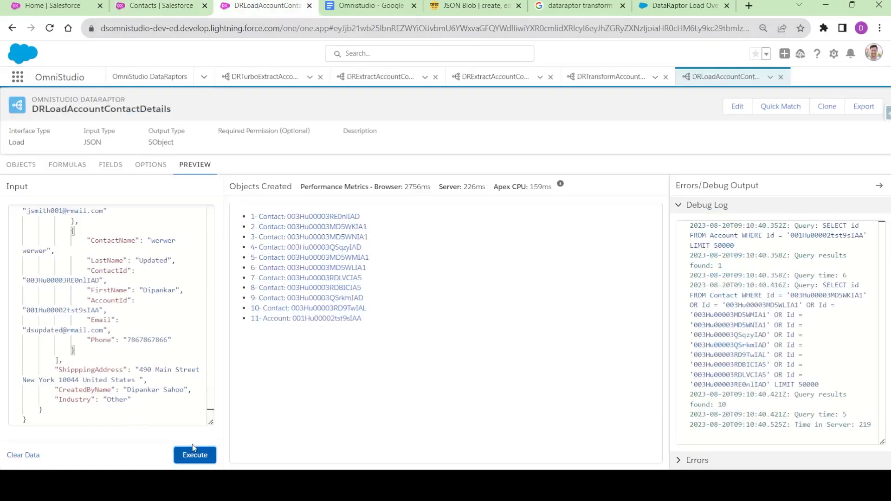
{"action": "left_click", "coordinate": [139, 319]}
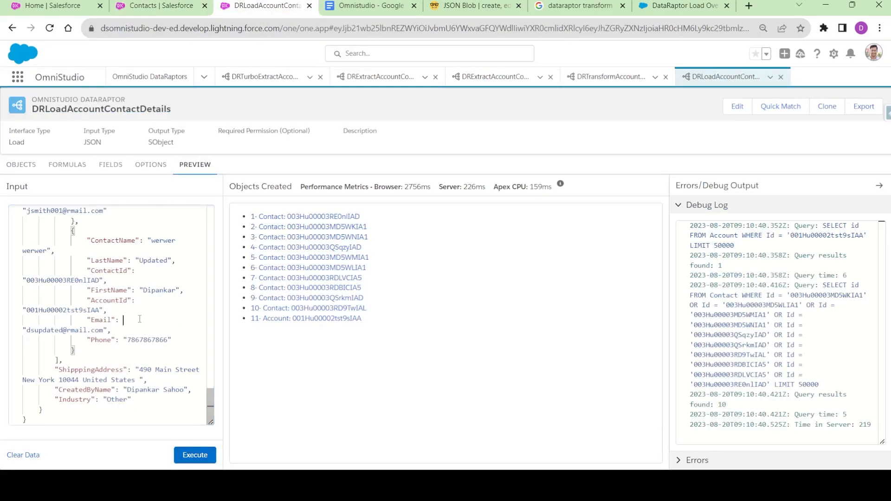